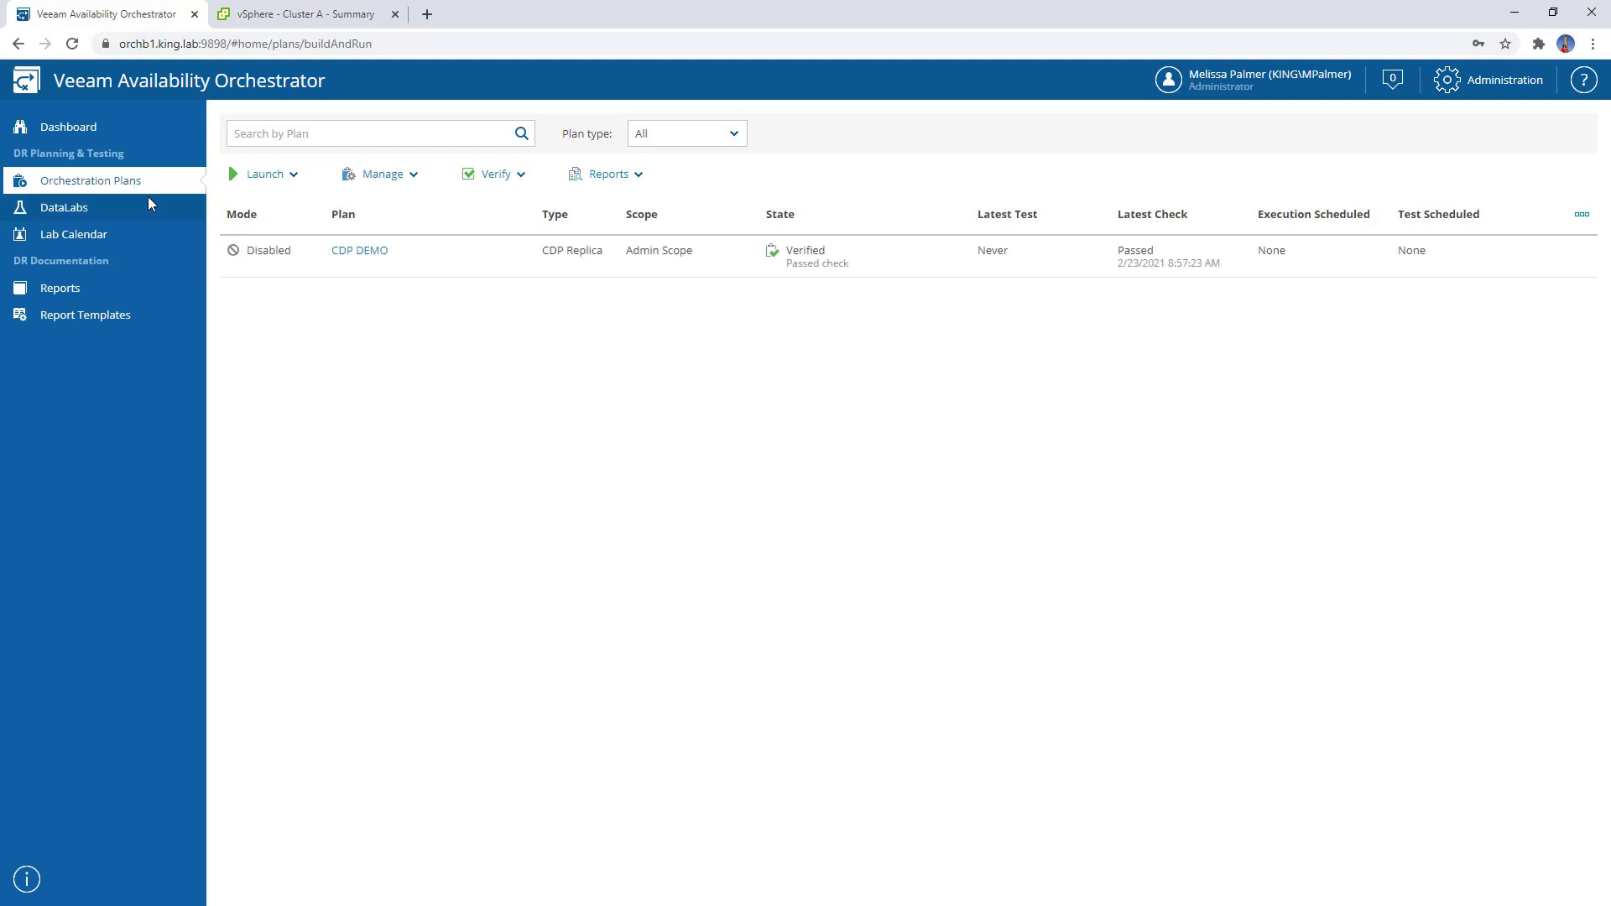
Read the context help on the available orchestration plan types and close it
{"action": "left_click", "coordinate": [29, 881]}
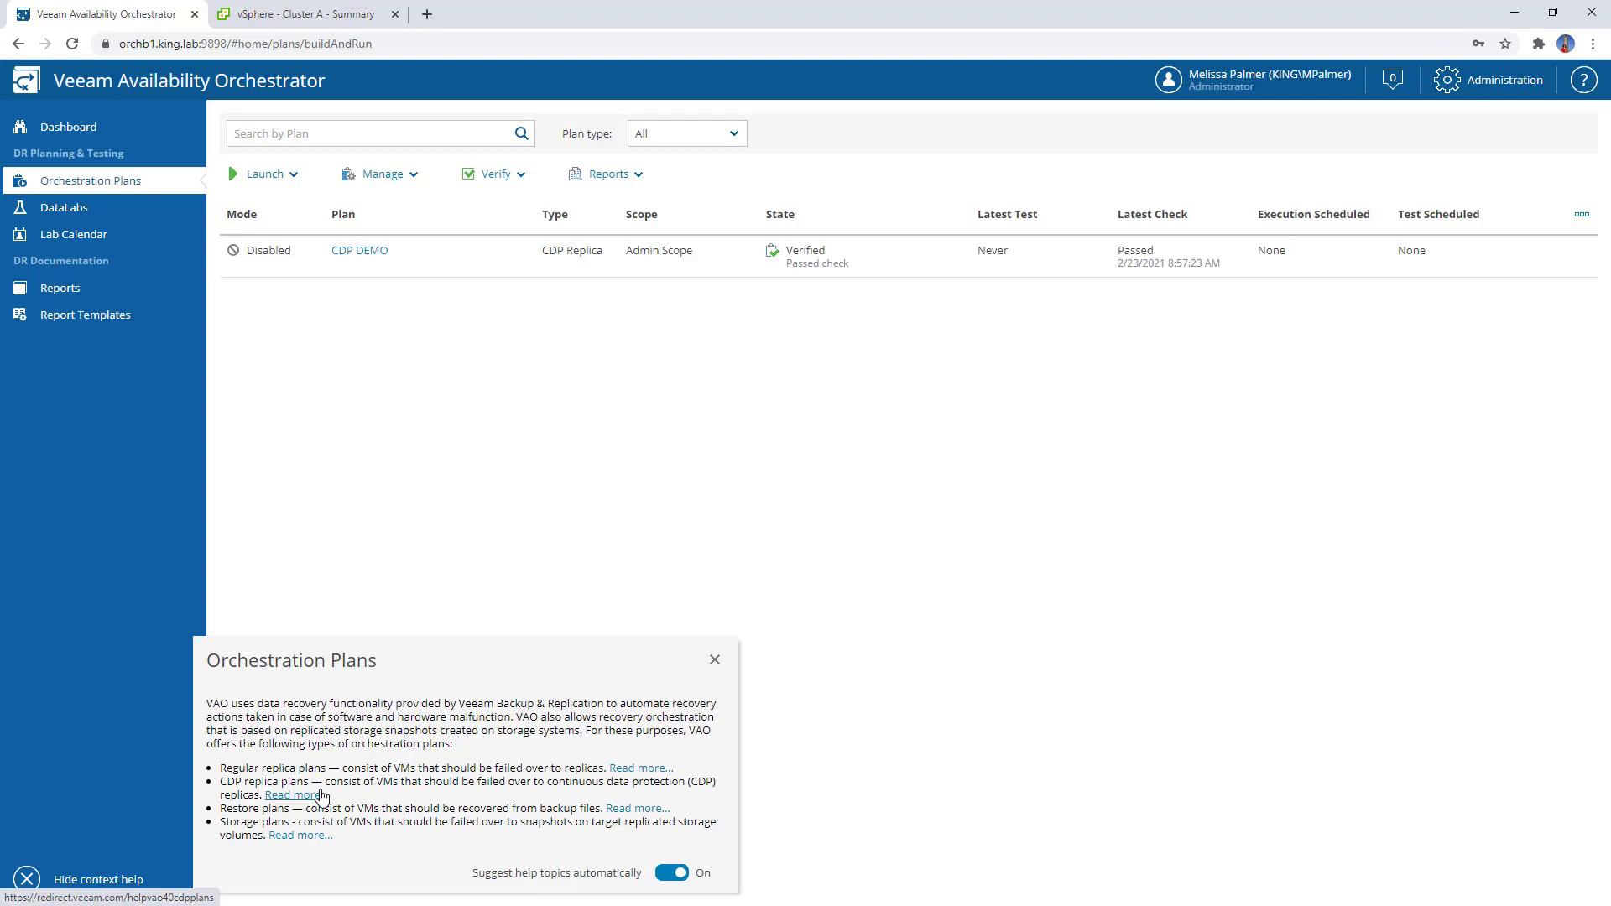
{"action": "left_click", "coordinate": [714, 659]}
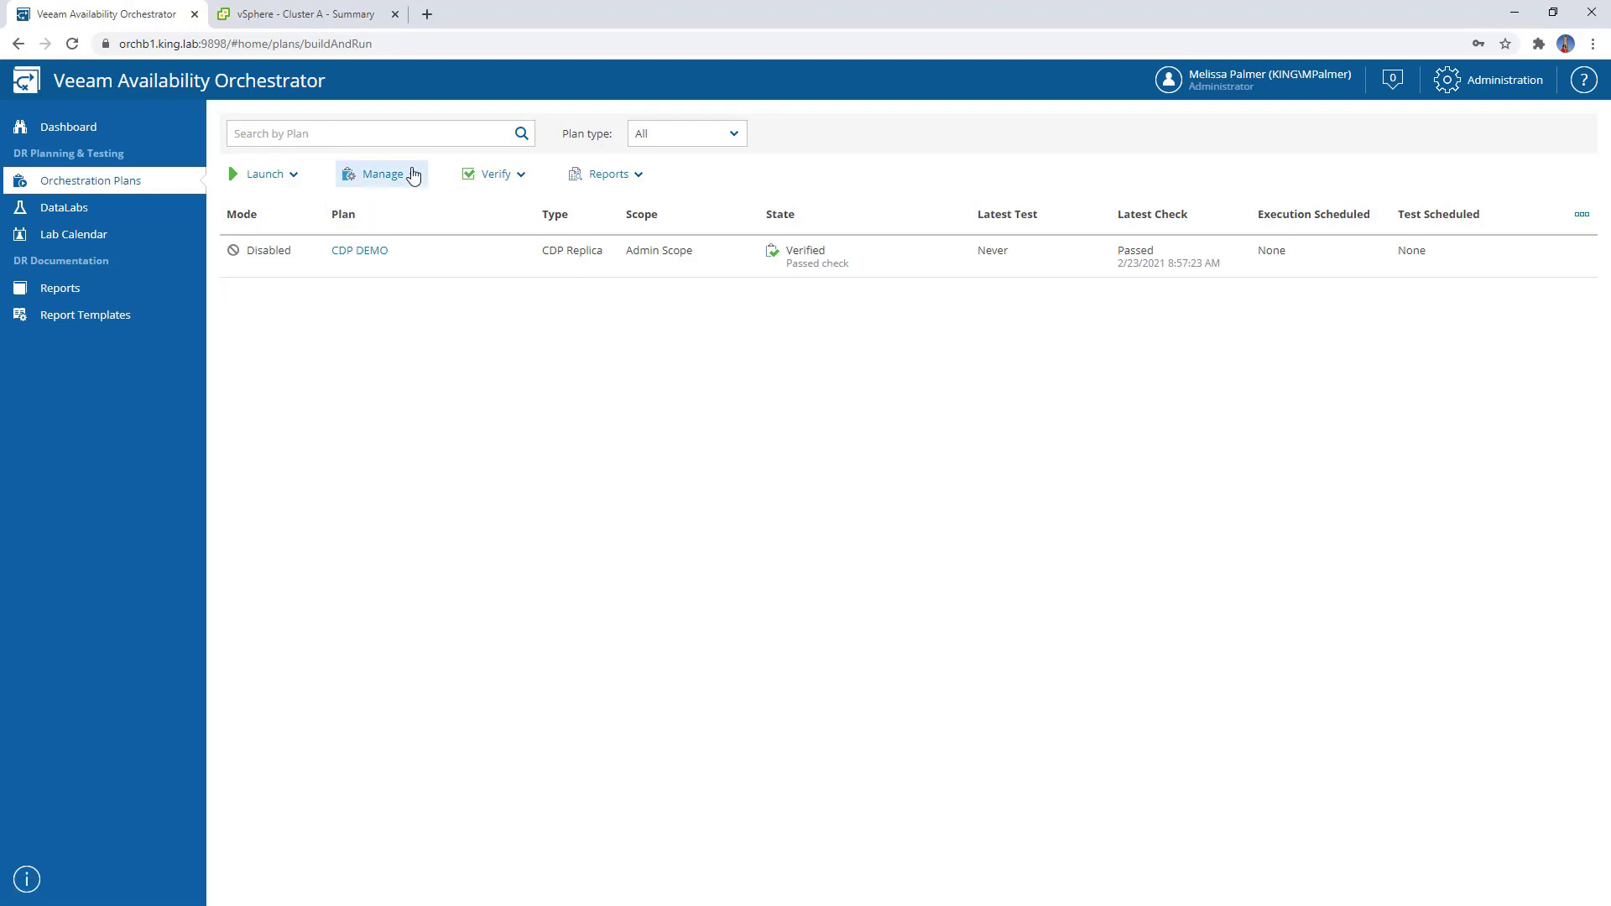
Start a new orchestration plan named "CDP Plan" and proceed to the plan type
{"action": "left_click", "coordinate": [412, 174]}
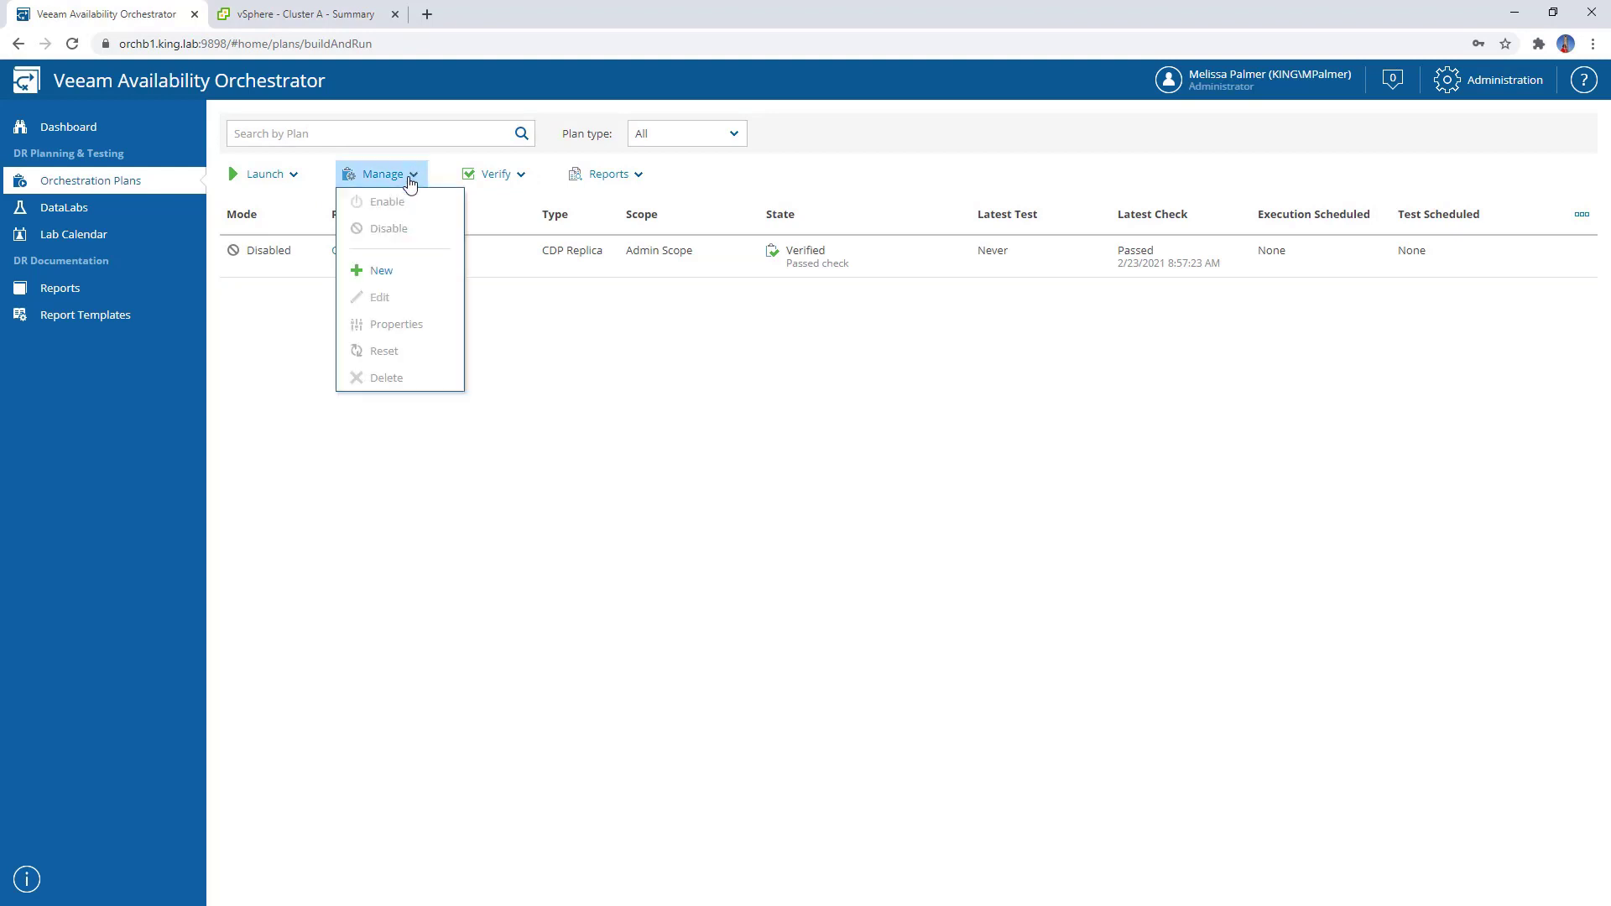
{"action": "left_click", "coordinate": [384, 269]}
{"action": "left_click", "coordinate": [681, 285]}
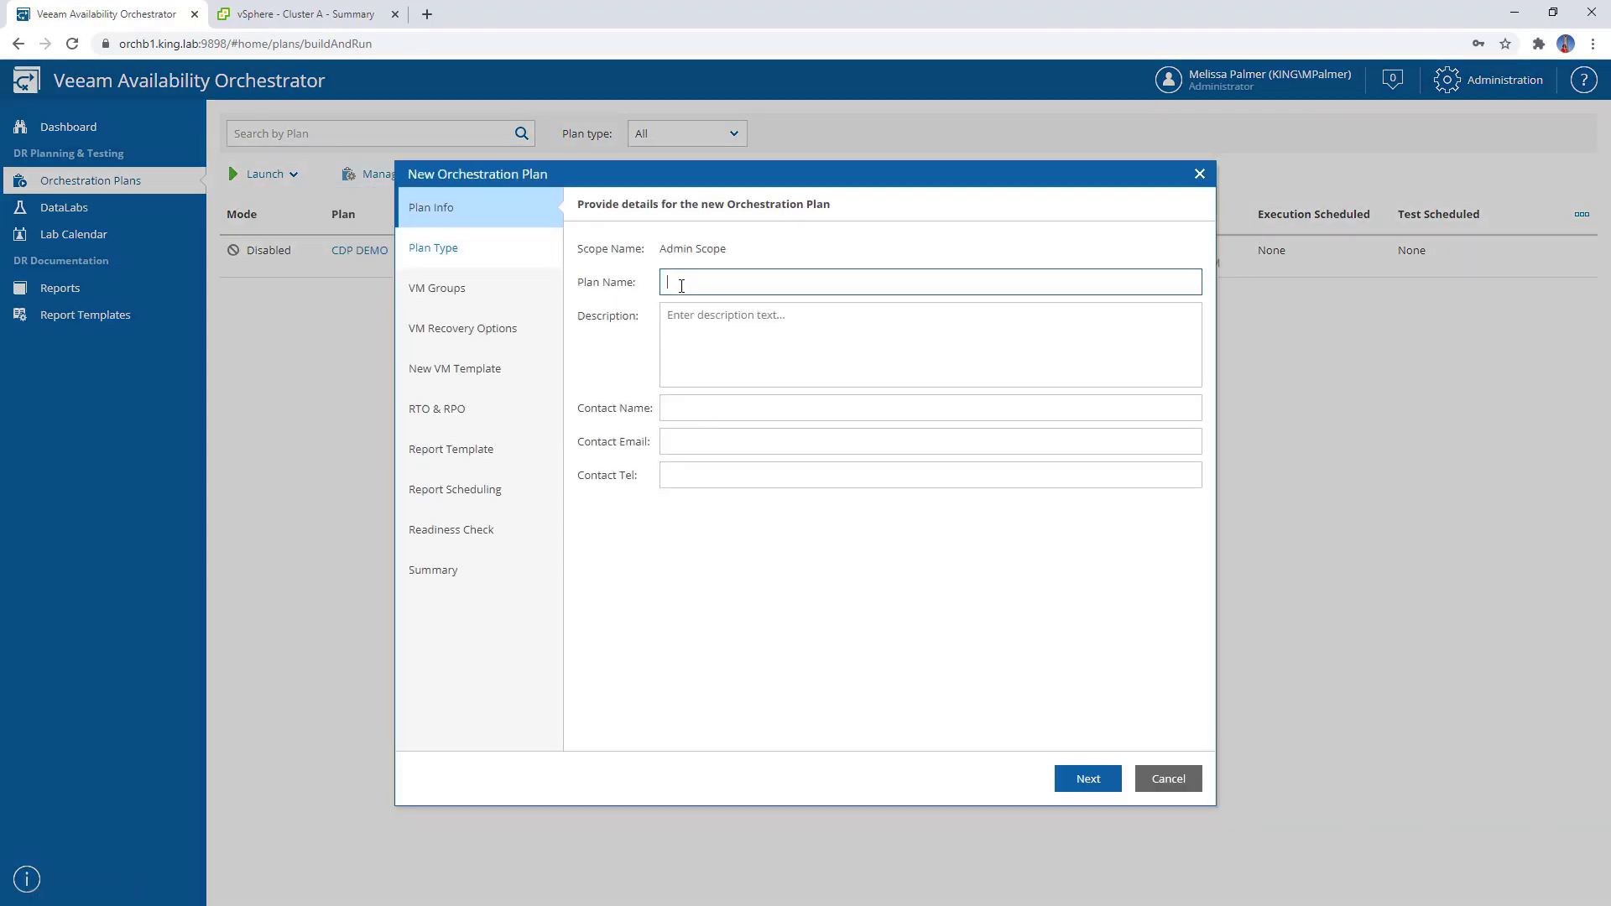
{"action": "type", "text": "CDP Plan"}
{"action": "left_click", "coordinate": [1088, 781]}
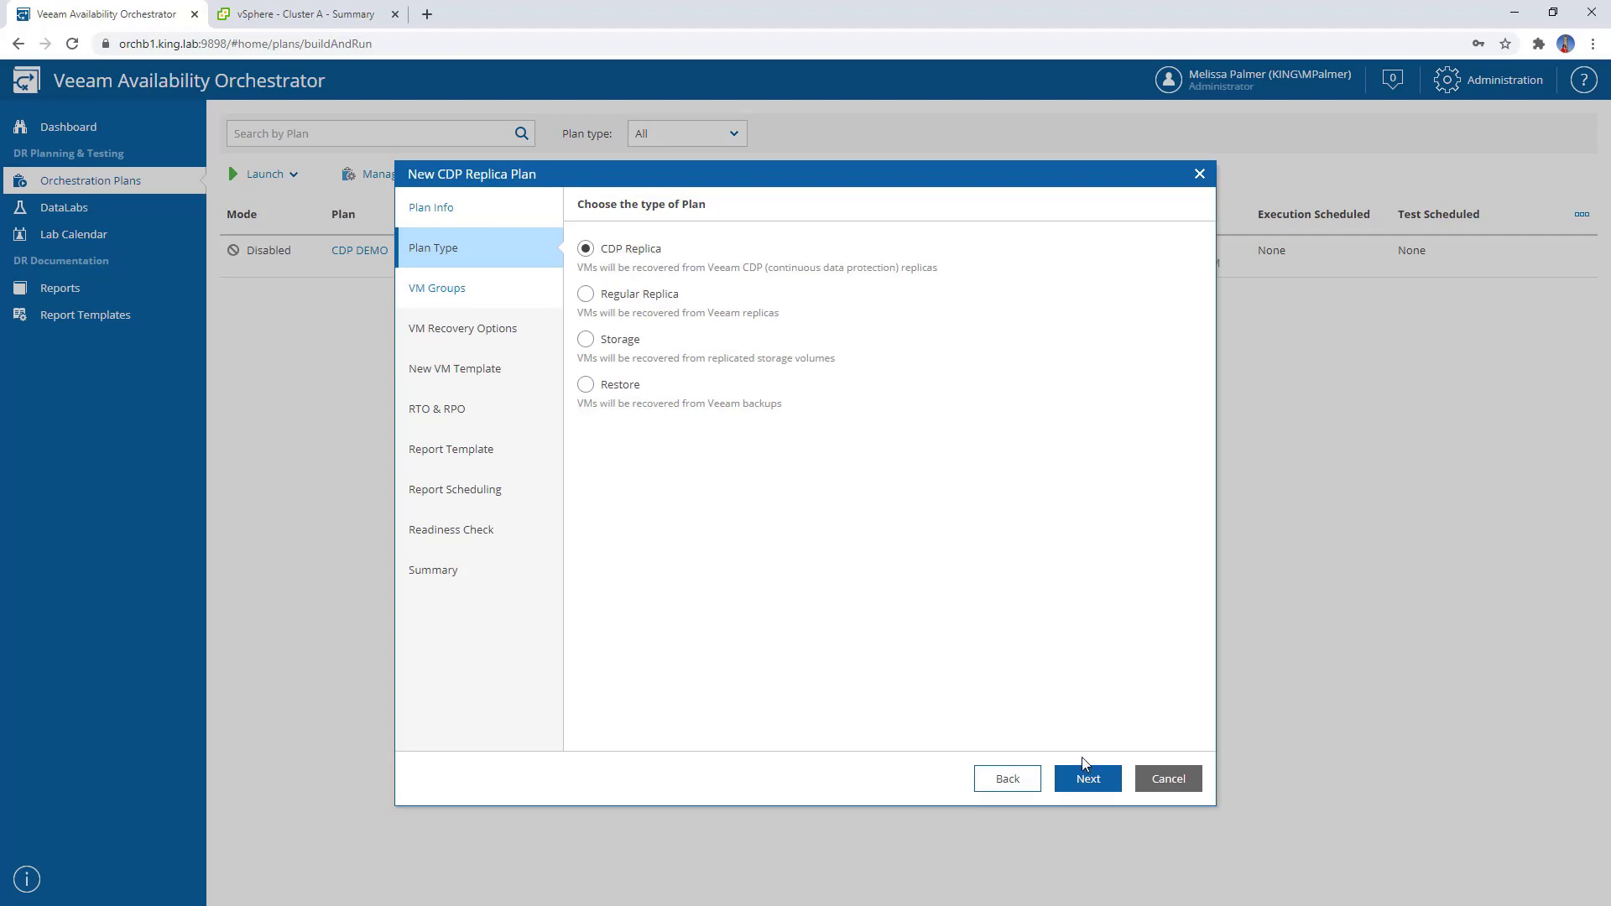
Try the Regular Replica, Storage and Restore plan types, but settle on CDP Replica for the plan
{"action": "left_click", "coordinate": [586, 296]}
{"action": "left_click", "coordinate": [587, 344]}
{"action": "left_click", "coordinate": [585, 386]}
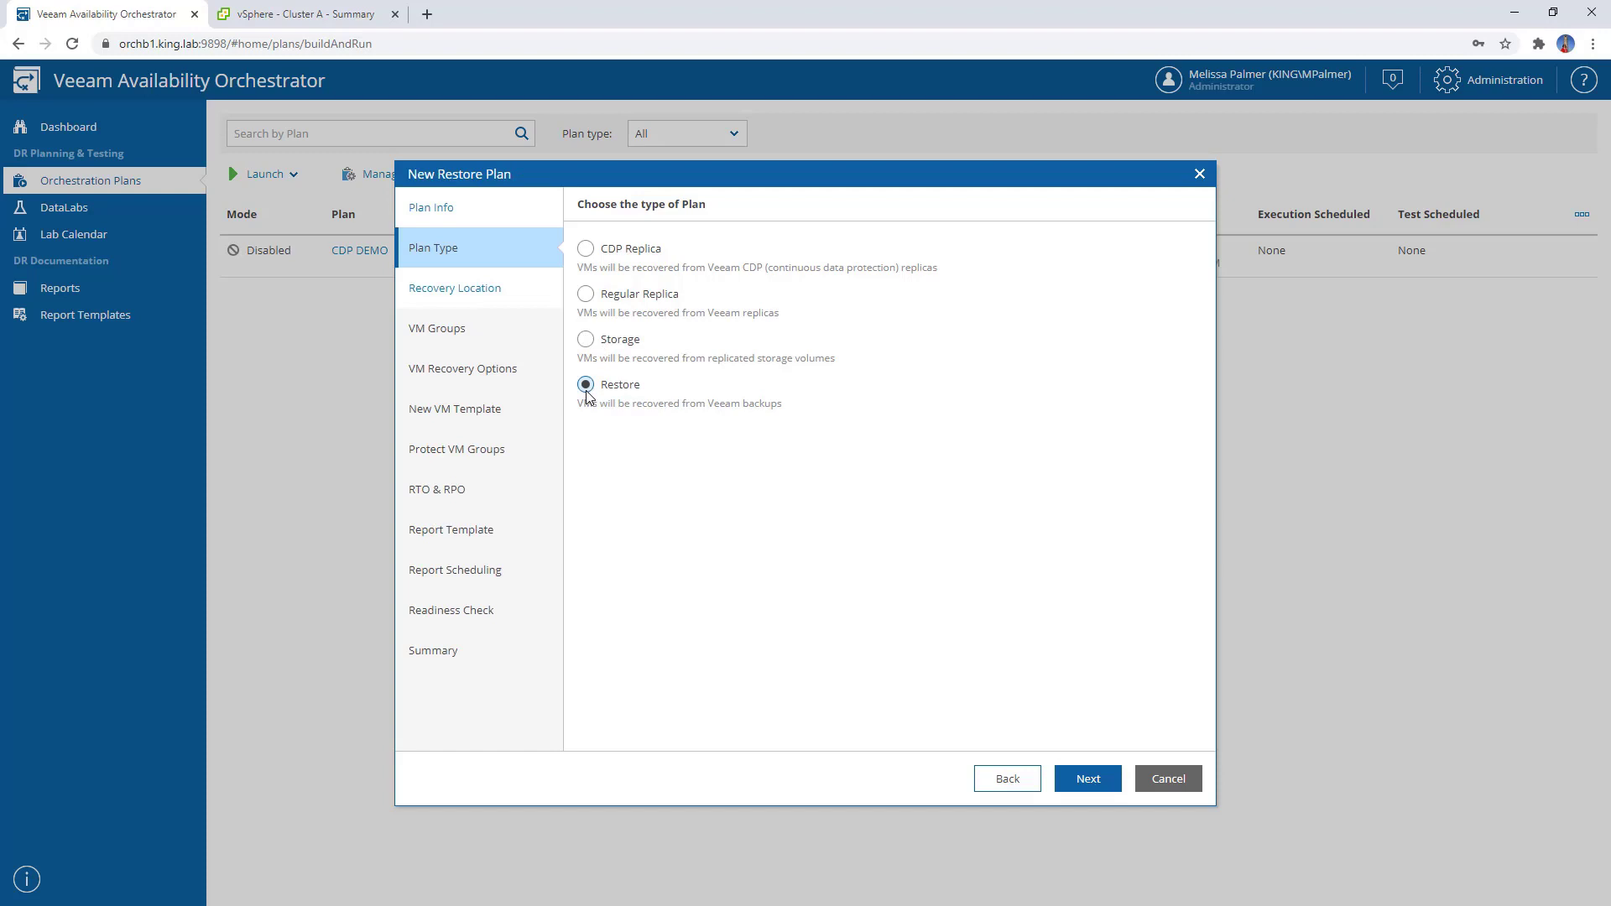
{"action": "left_click", "coordinate": [585, 248]}
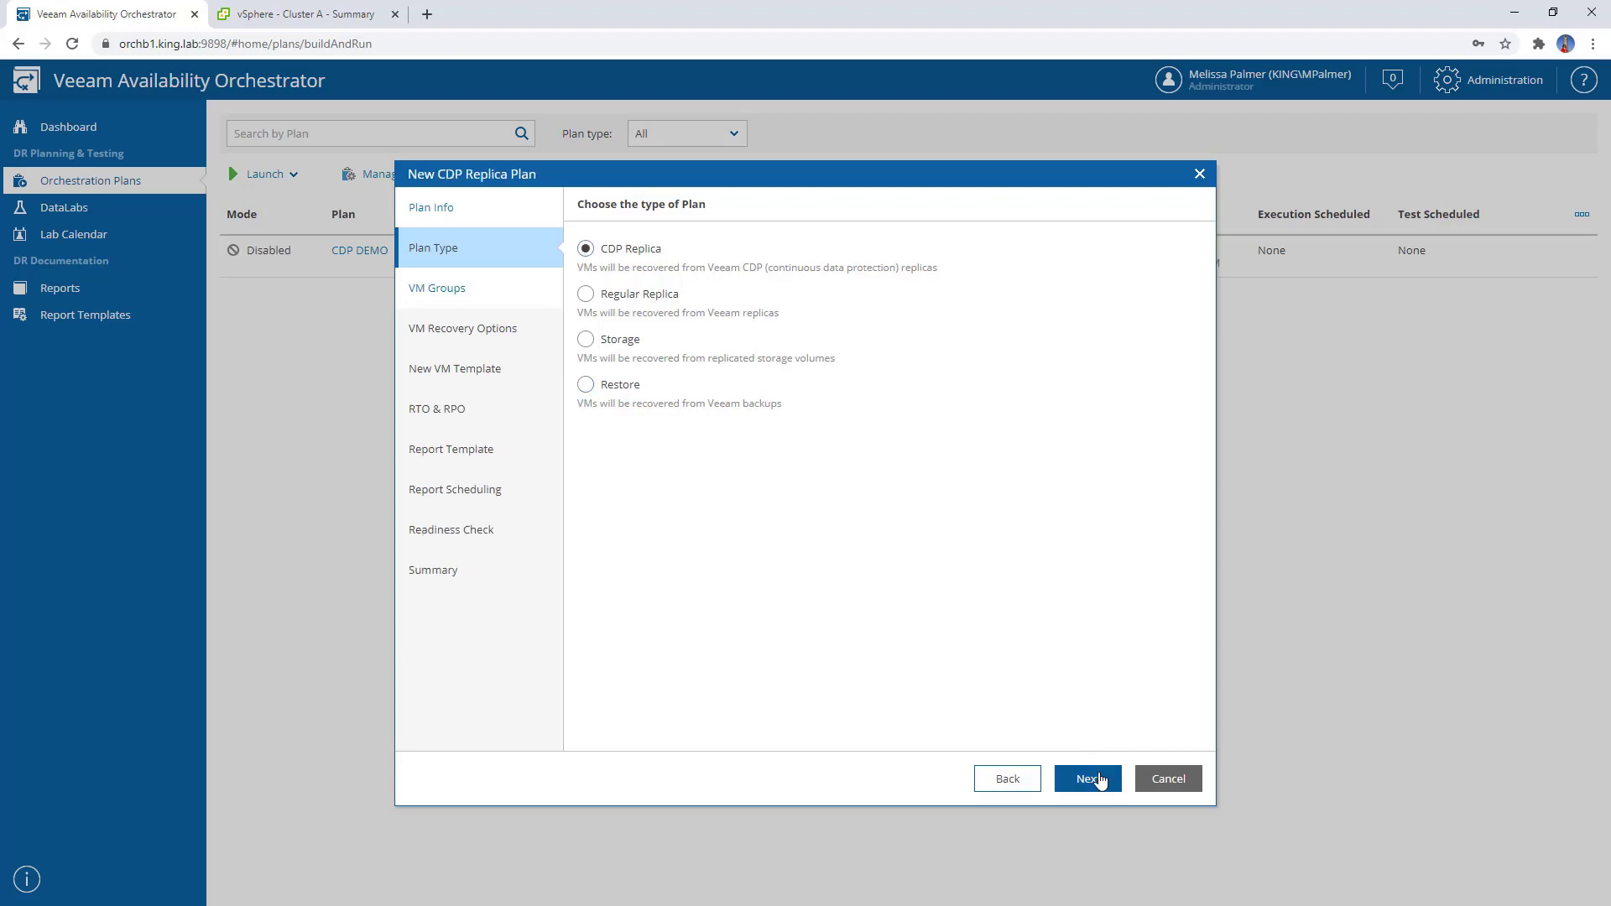
{"action": "left_click", "coordinate": [1091, 779]}
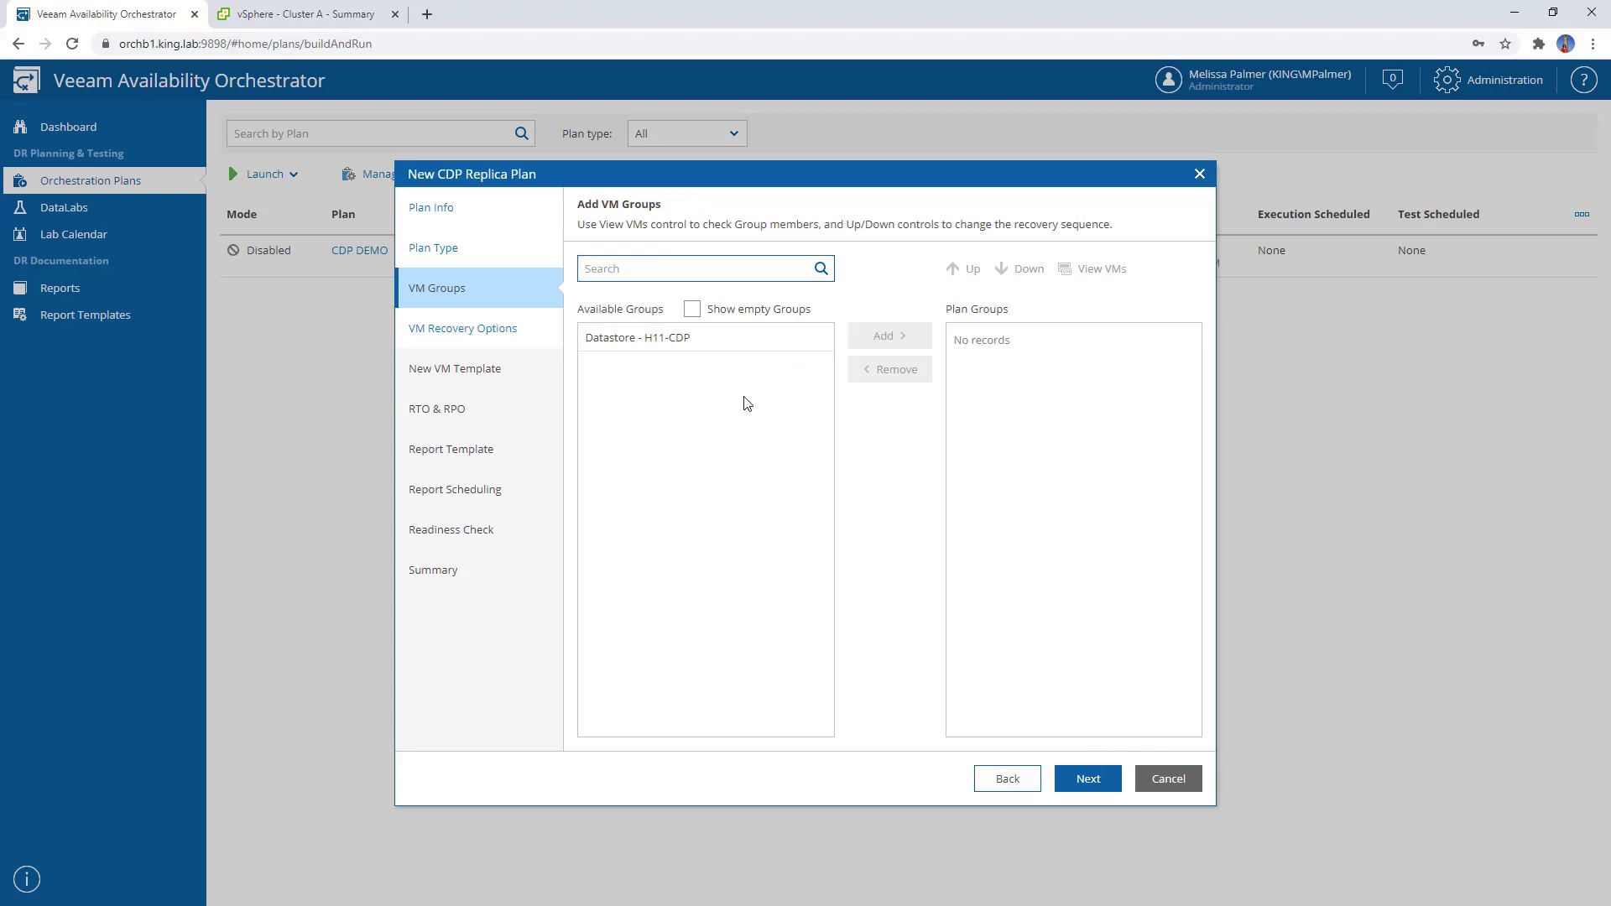
Add the "Datastore - H11-CDP" VM group to the plan and check which VMs it contains
{"action": "left_click", "coordinate": [707, 339]}
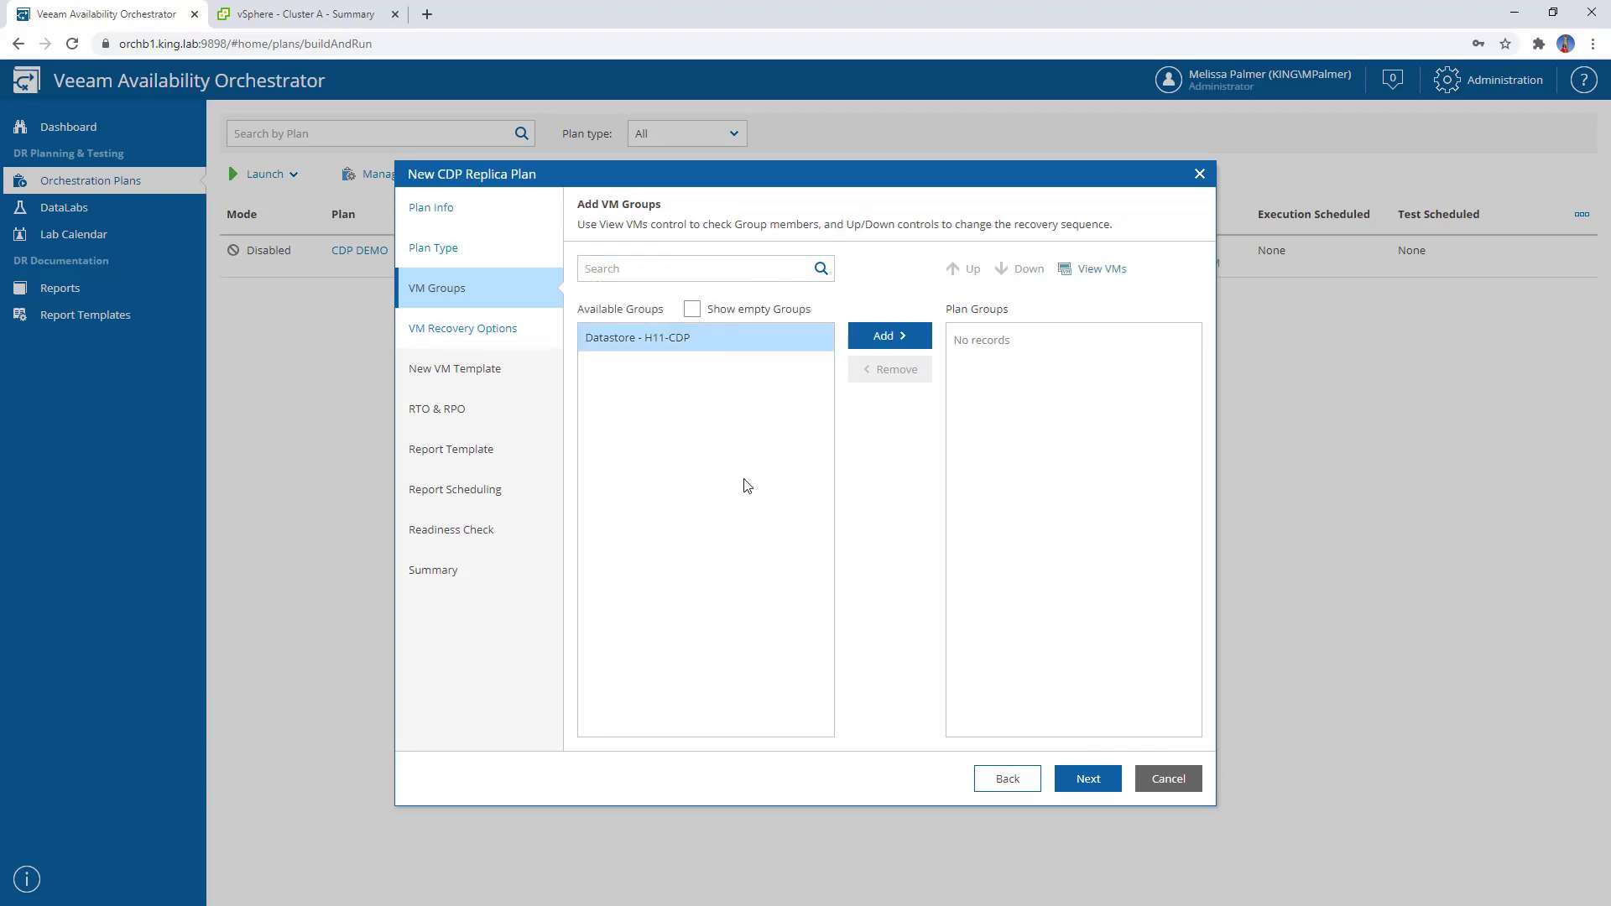
{"action": "left_click", "coordinate": [905, 346]}
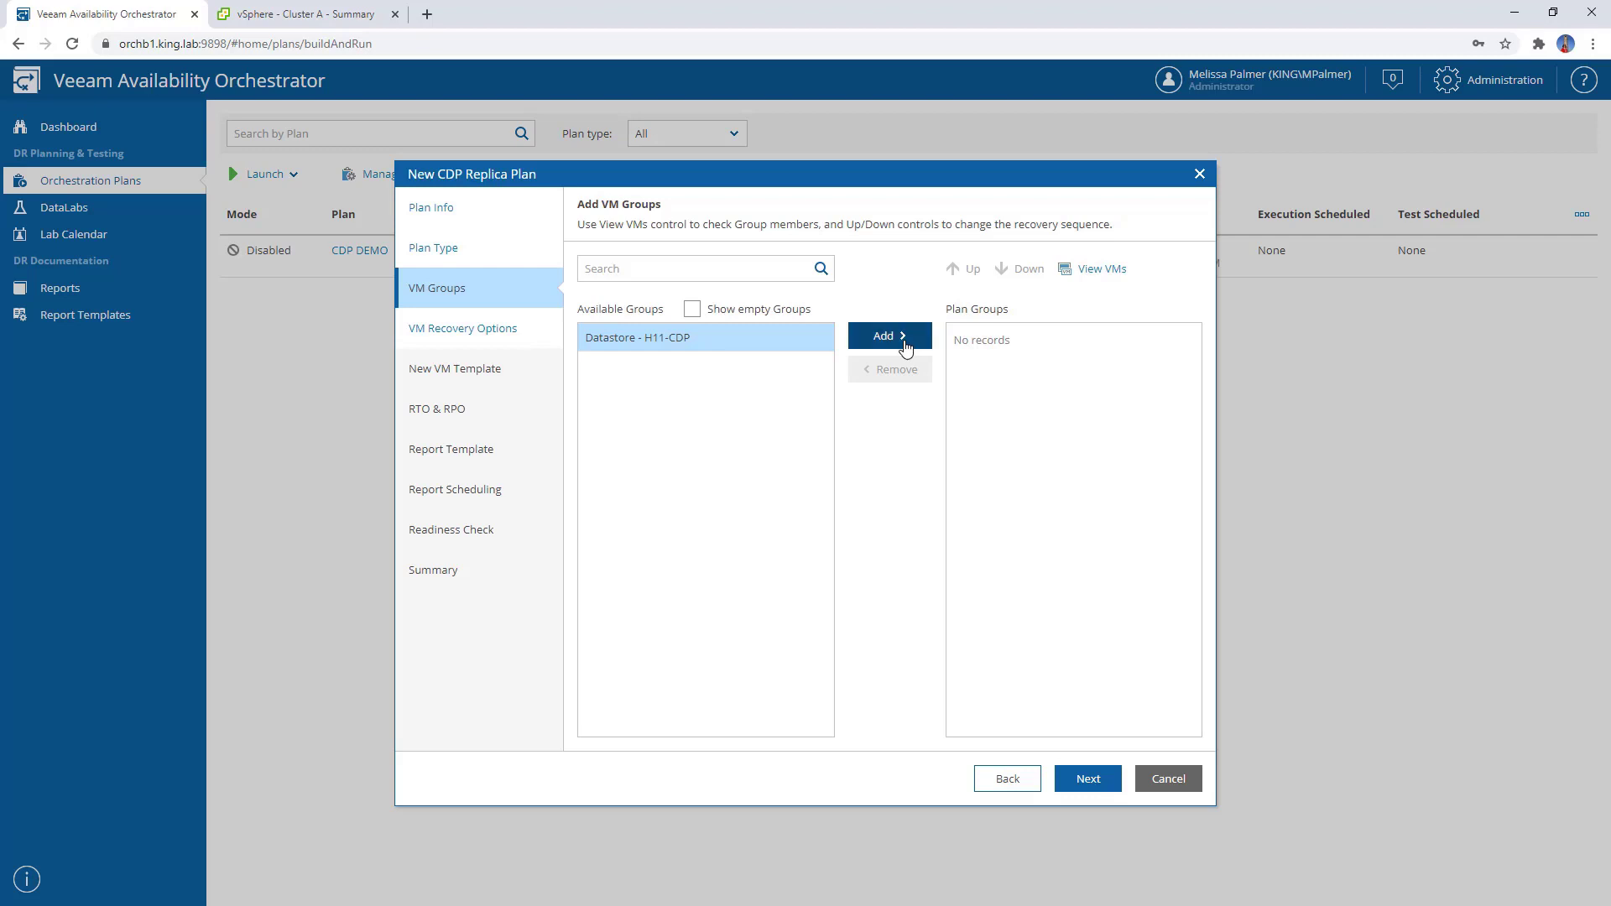
{"action": "left_click", "coordinate": [1102, 269]}
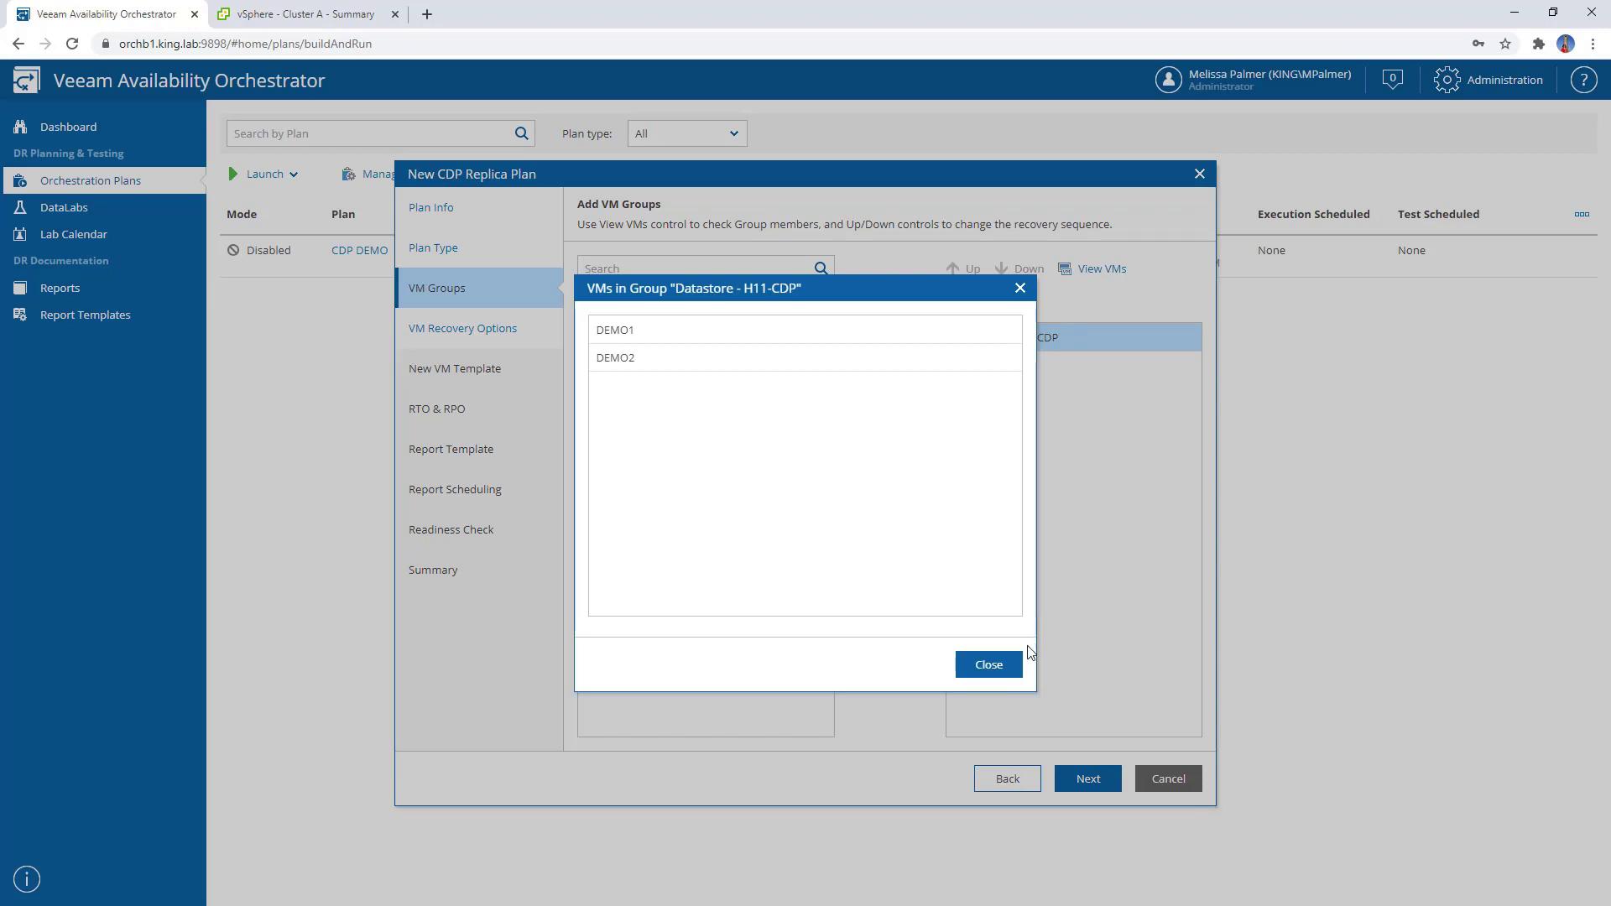
{"action": "left_click", "coordinate": [990, 665]}
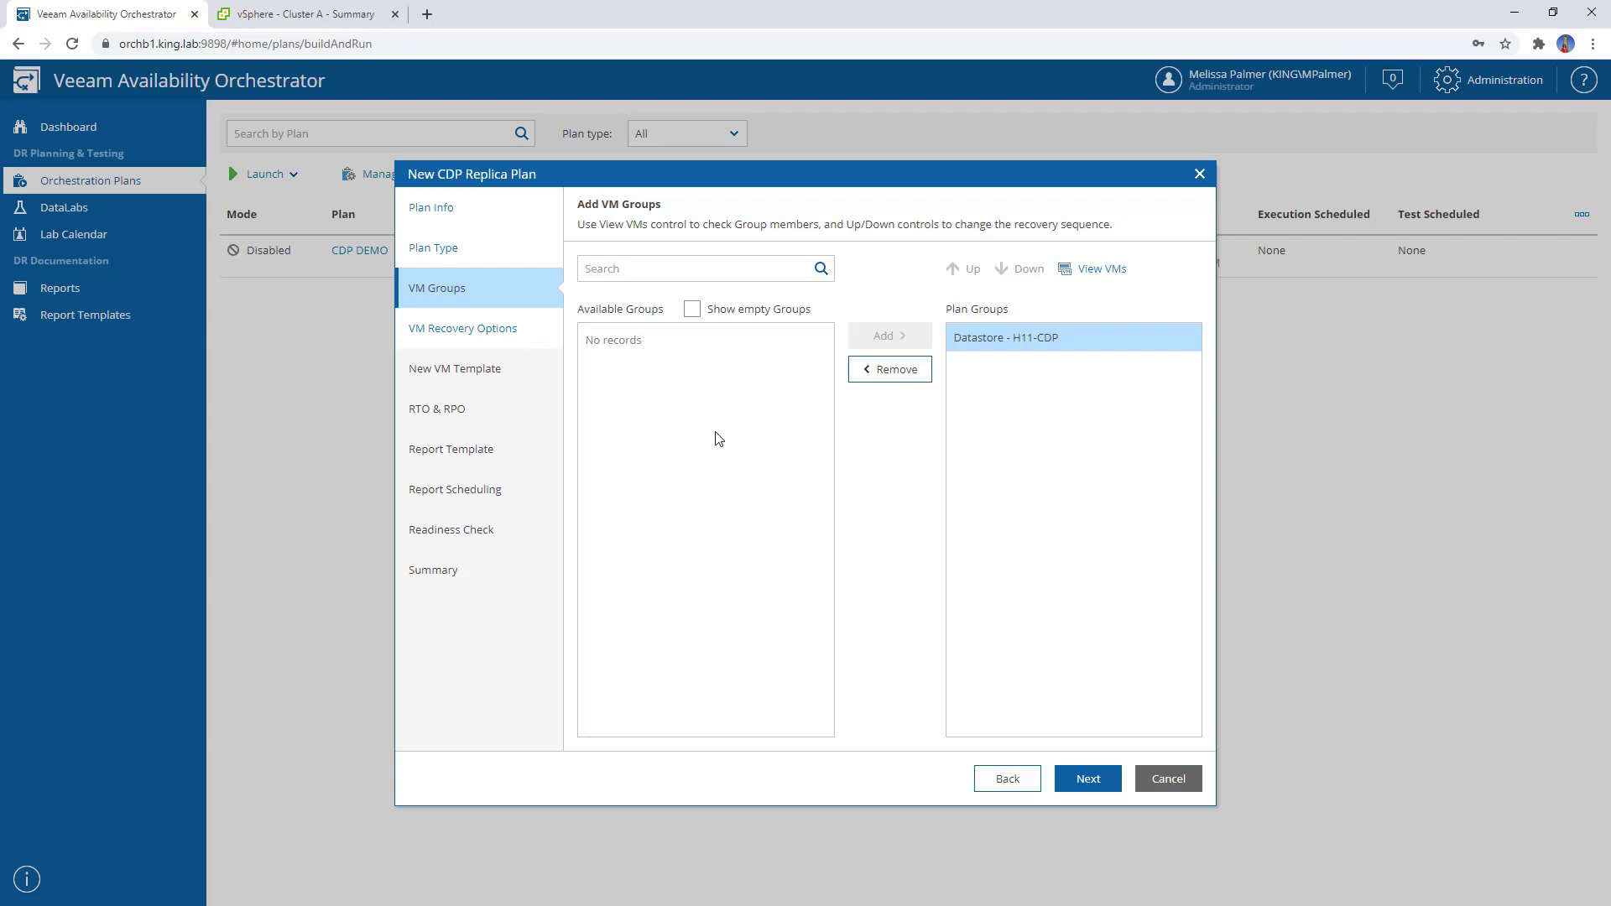
{"action": "left_click", "coordinate": [1082, 783]}
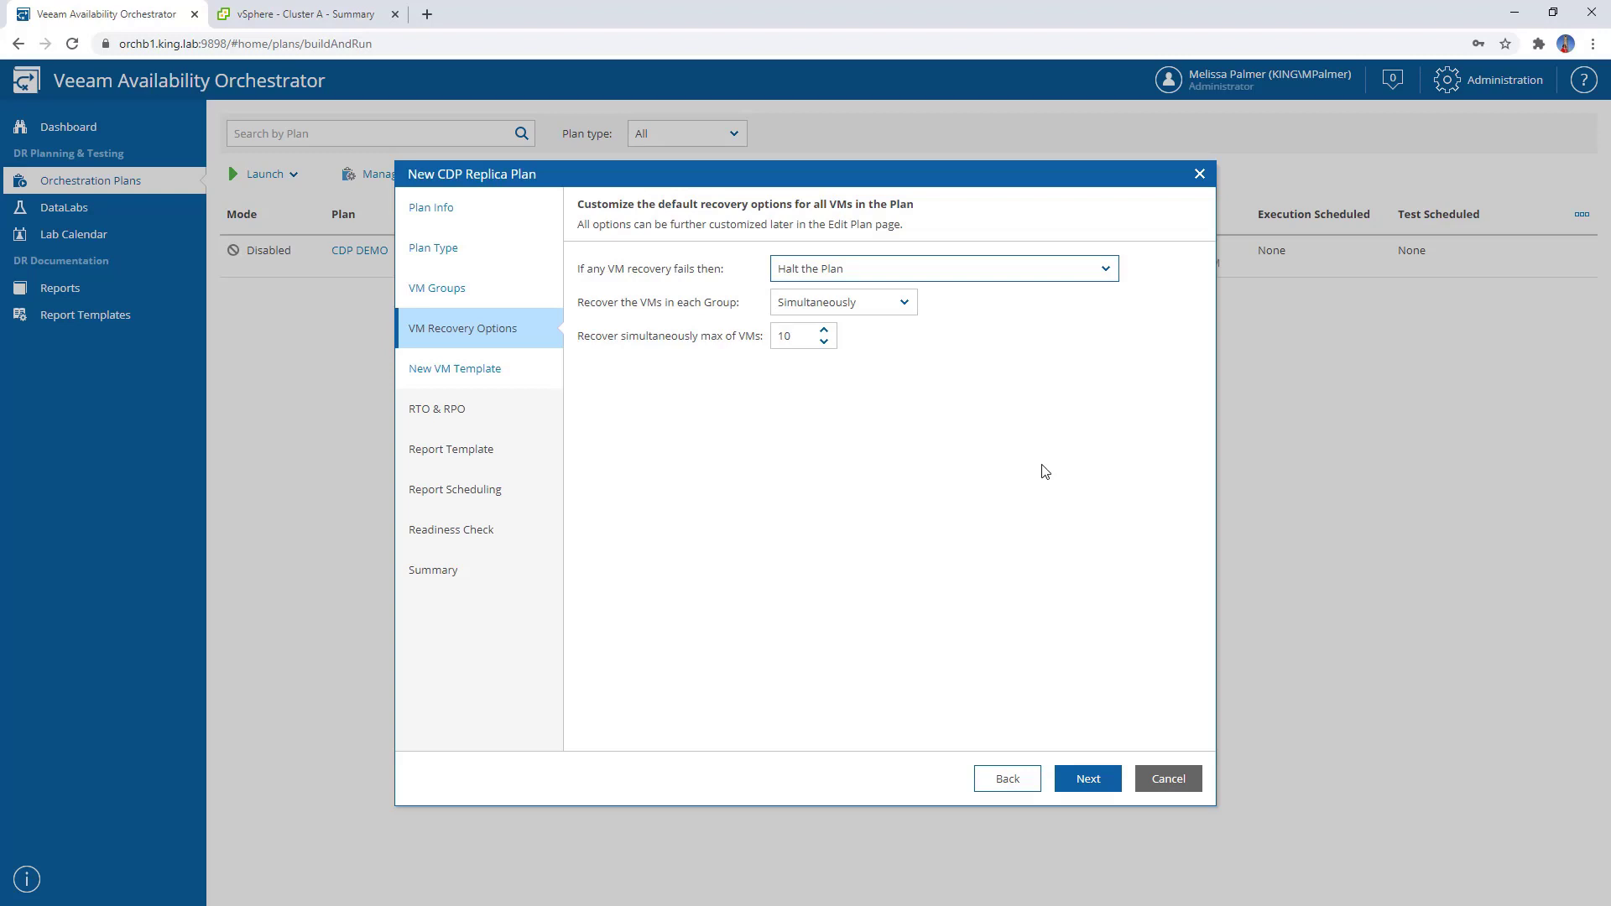
Review the choices for VM recovery failure and group recovery order, keeping Halt the Plan and Simultaneously
{"action": "left_click", "coordinate": [1109, 268]}
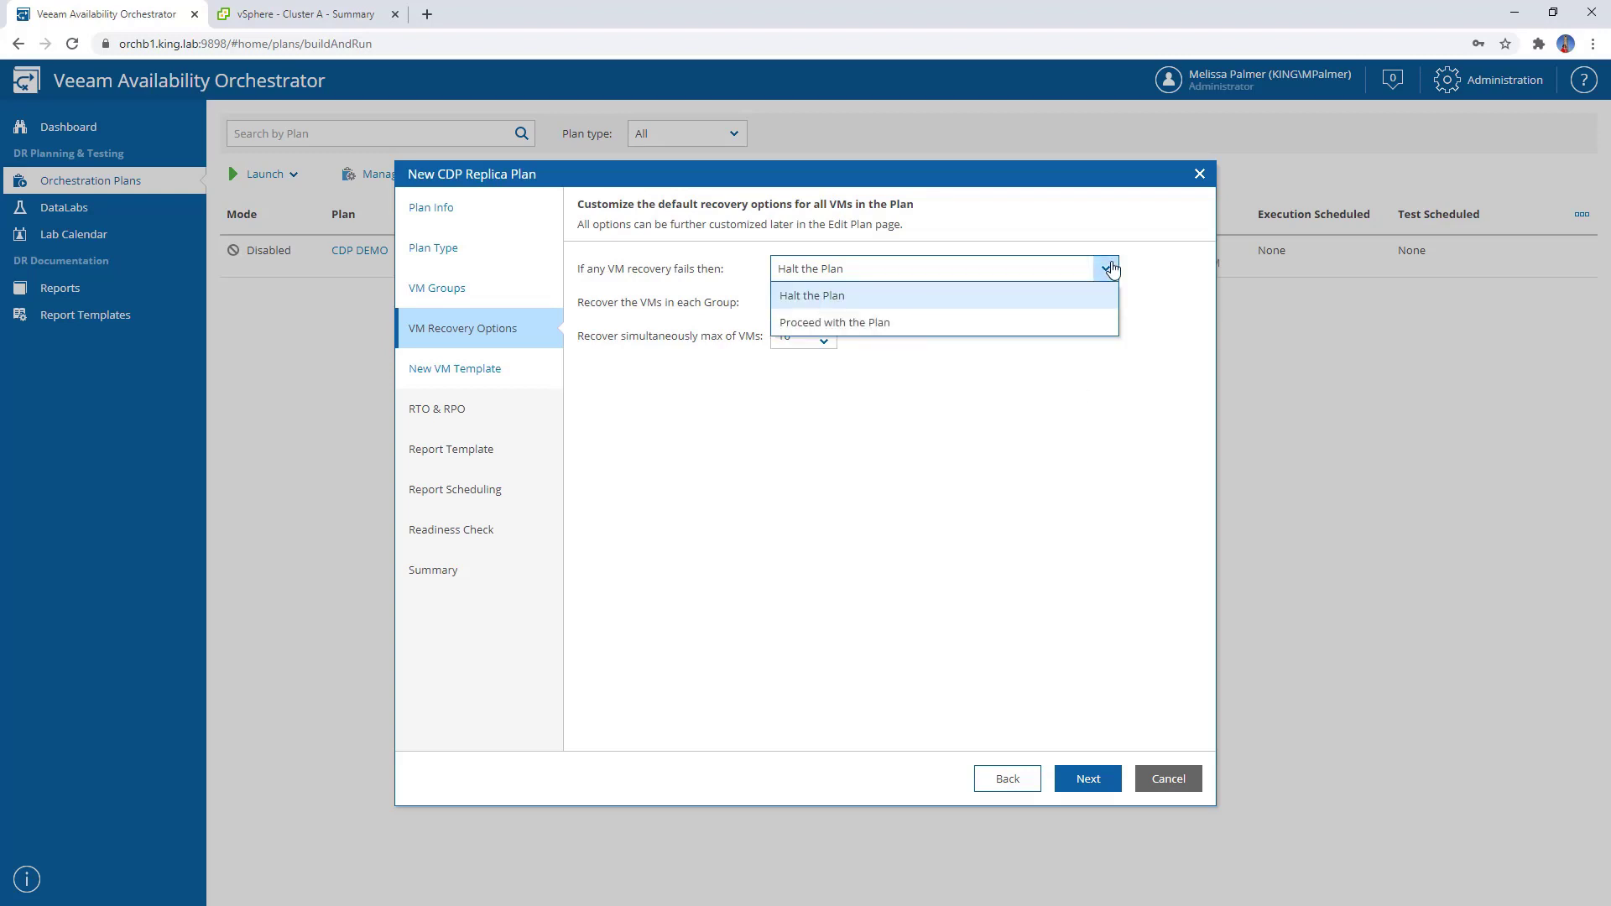
{"action": "left_click", "coordinate": [1112, 269]}
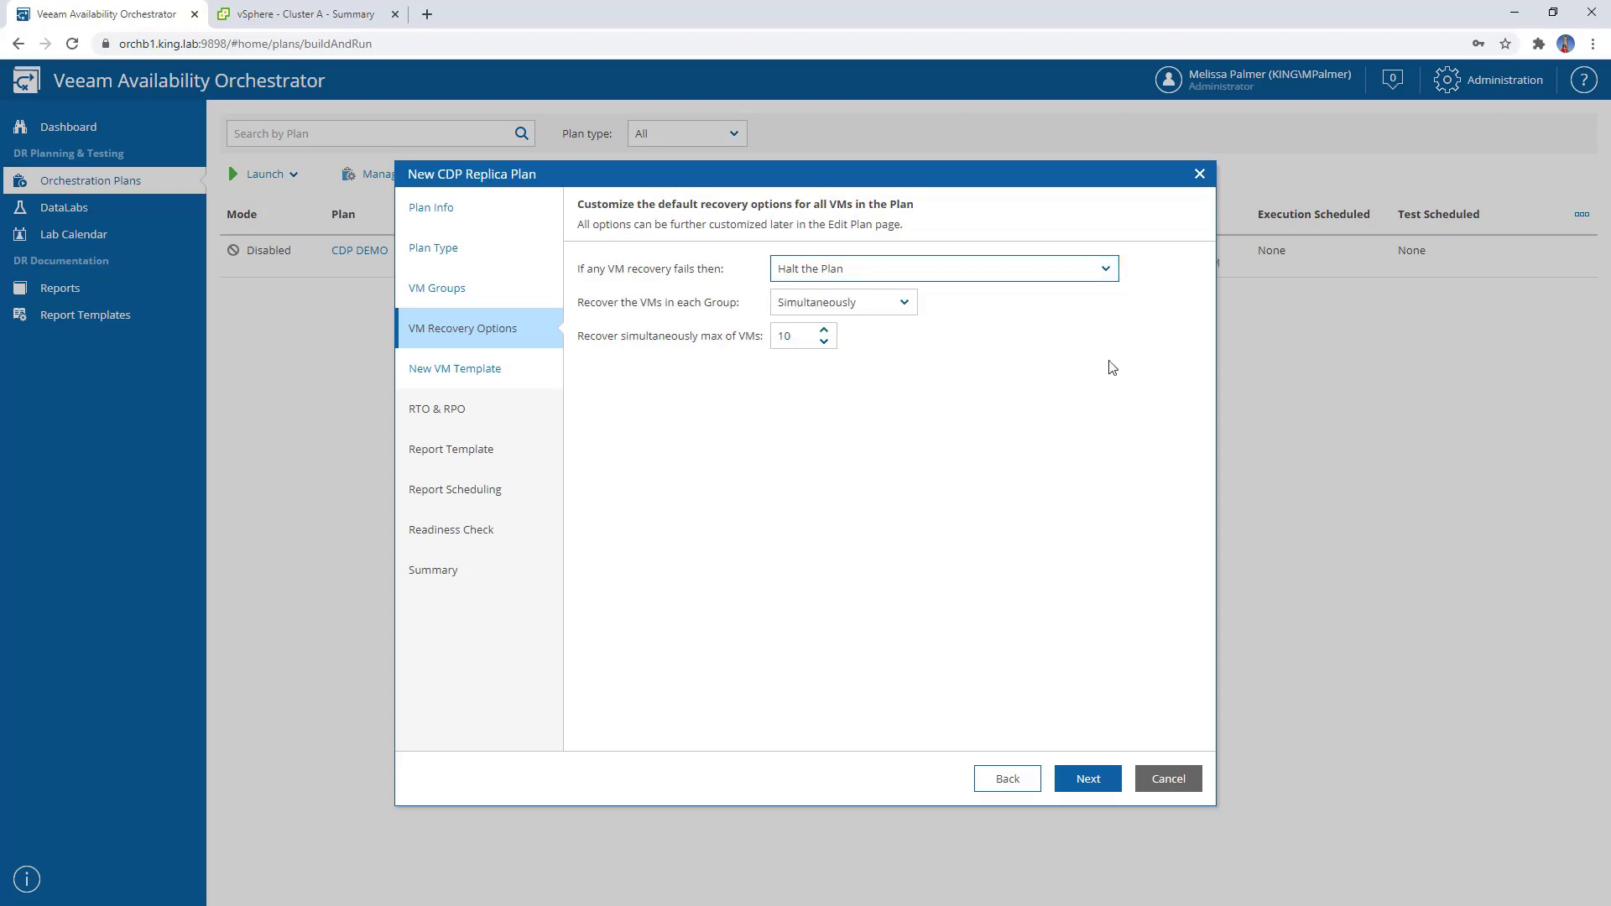
{"action": "left_click", "coordinate": [907, 309]}
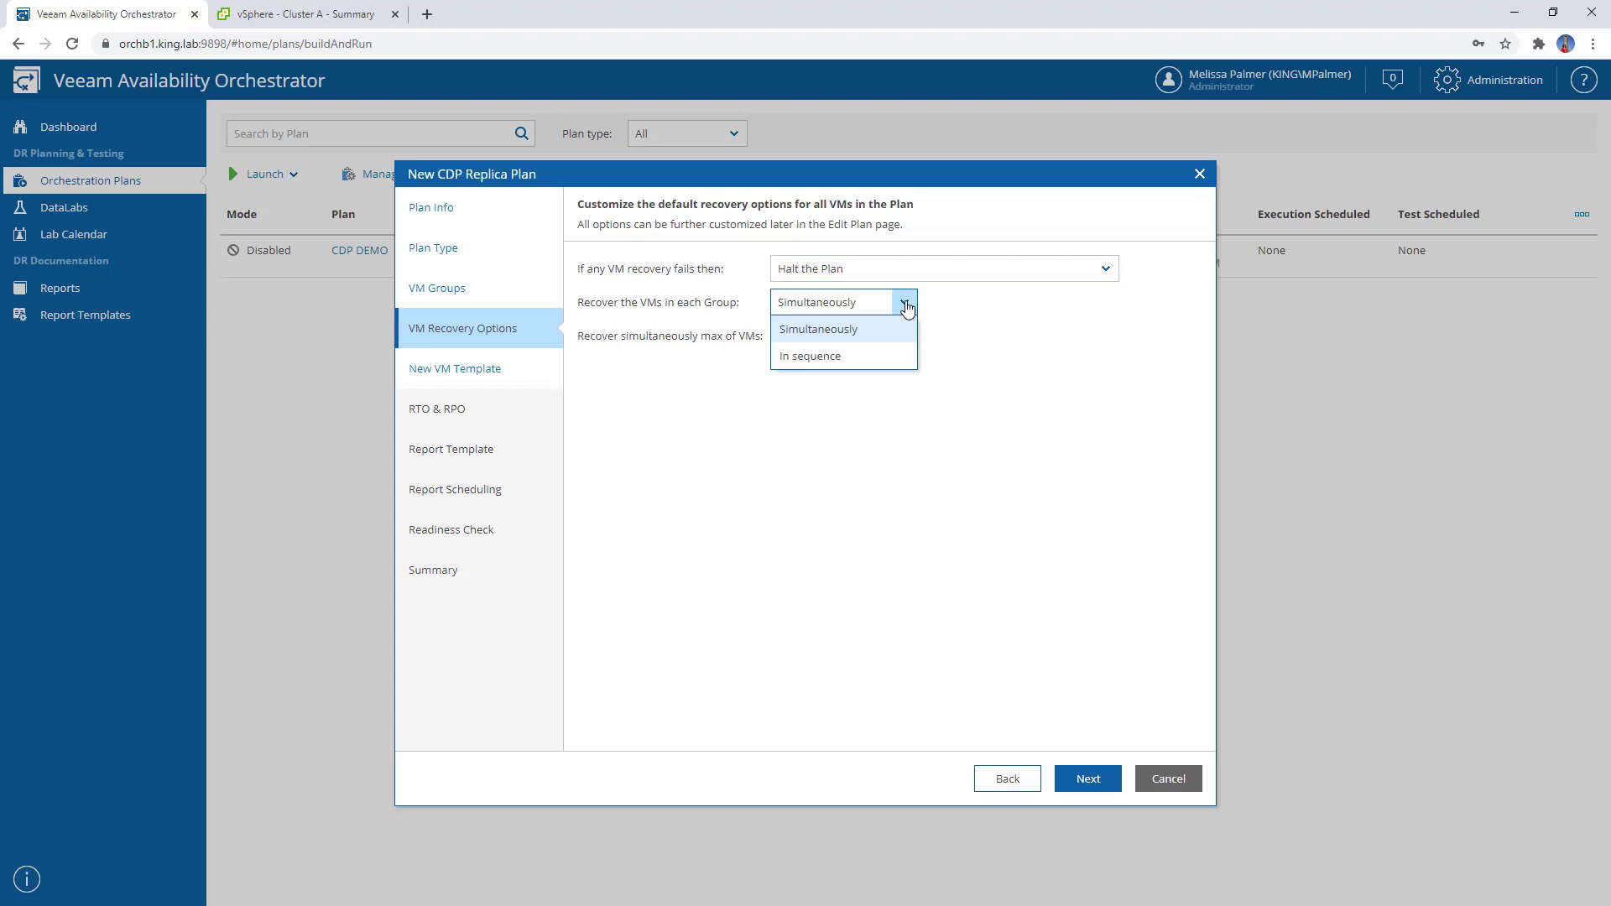
{"action": "left_click", "coordinate": [1019, 333]}
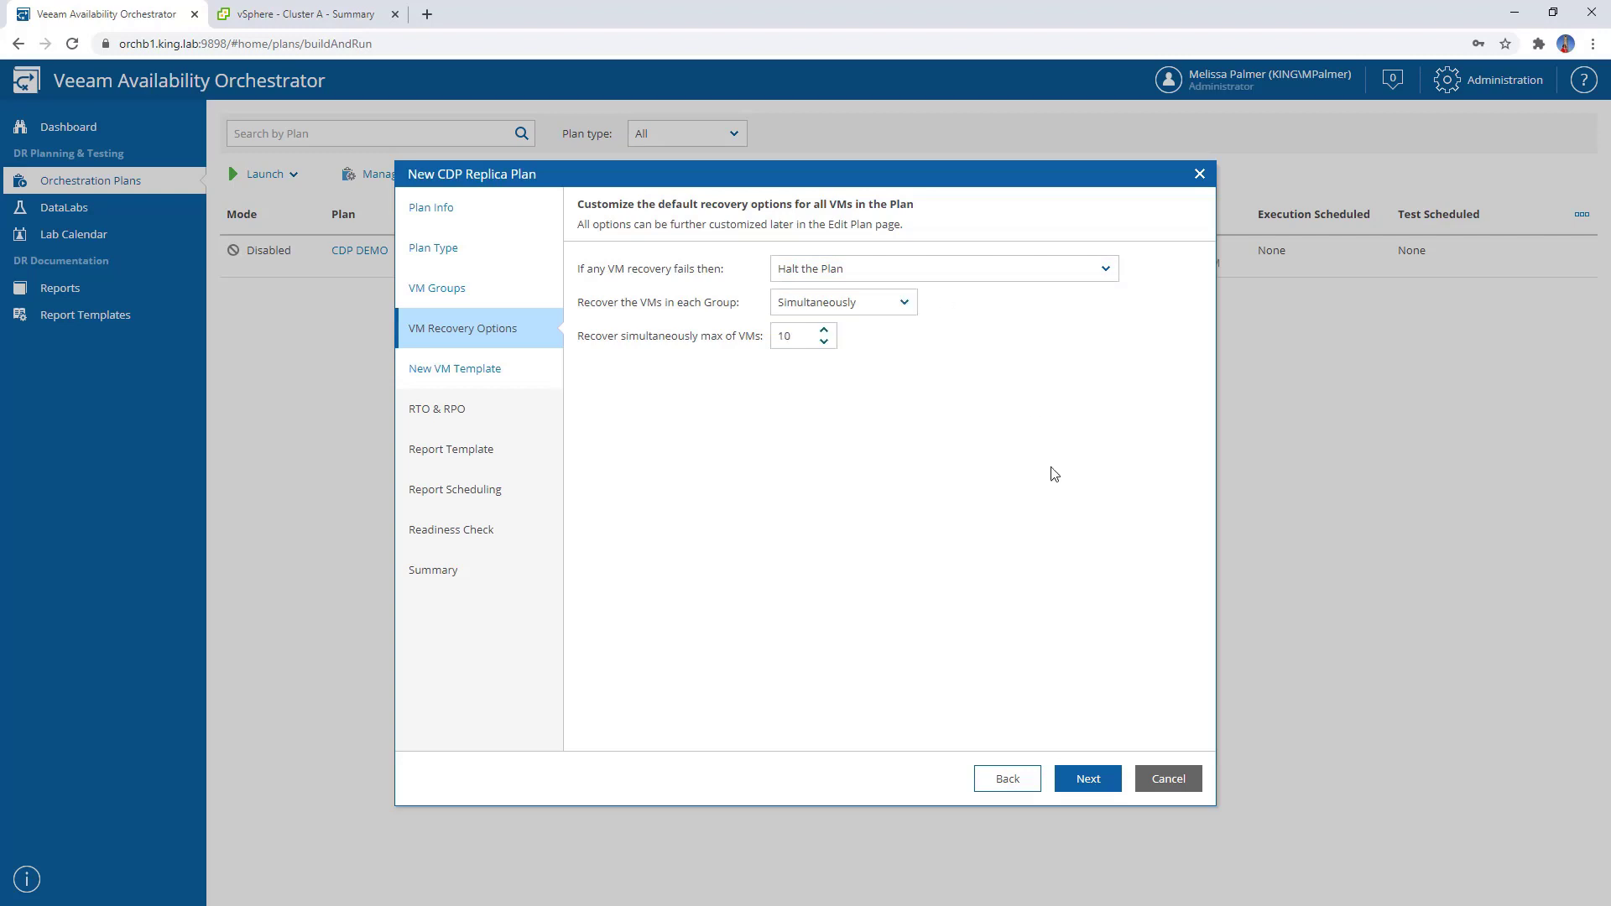
{"action": "left_click", "coordinate": [1098, 780]}
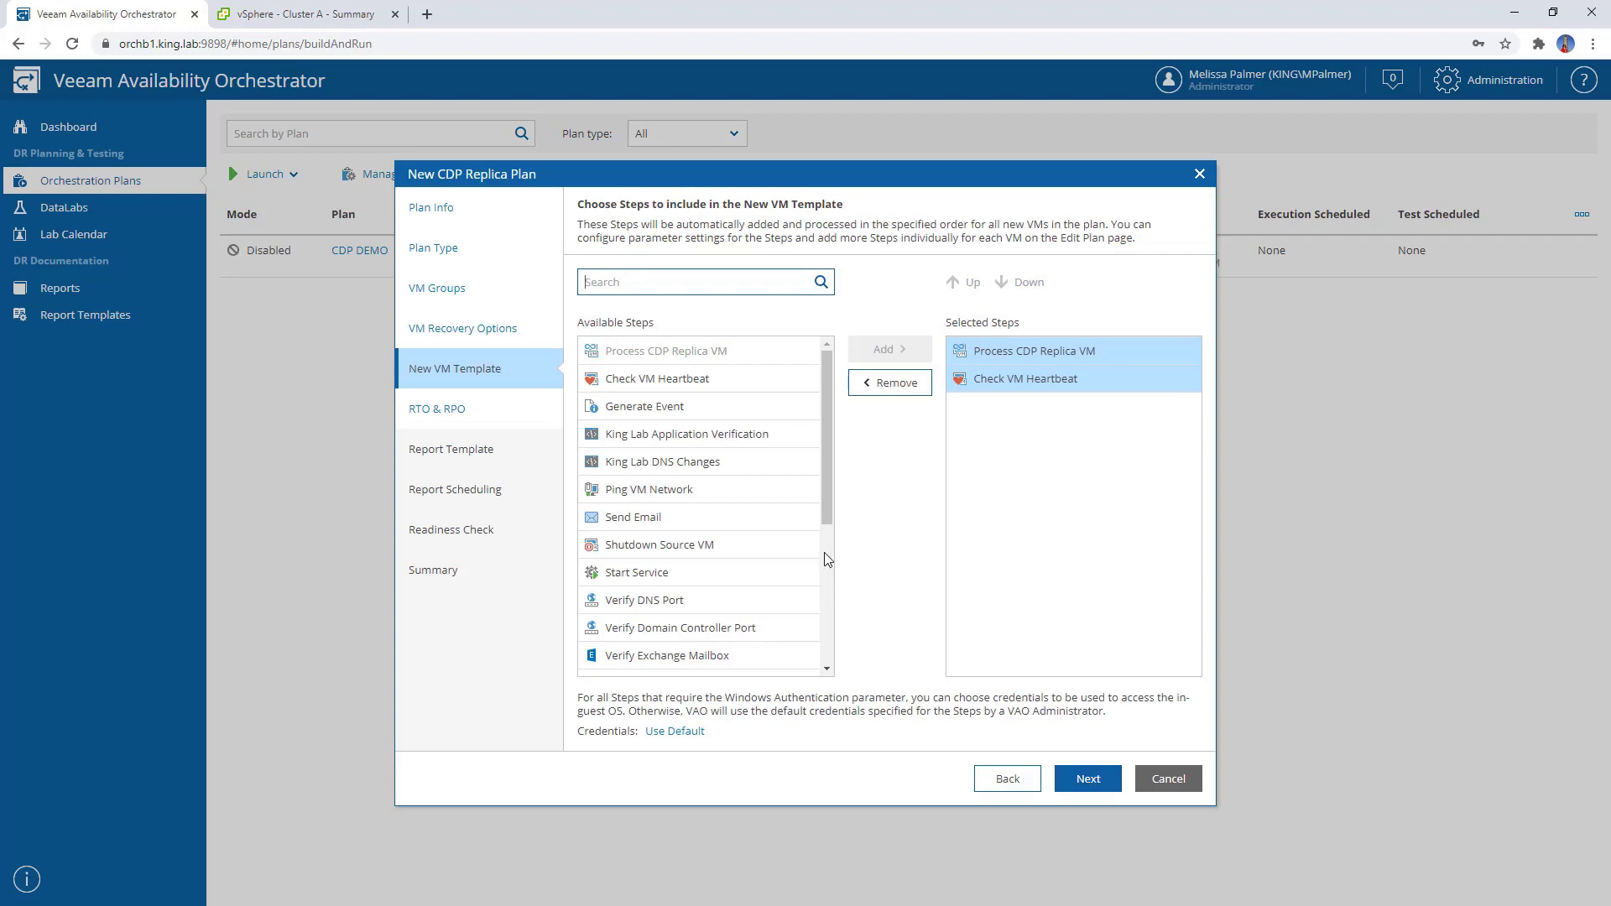
Browse the available steps and add King Lab Application Verification to the new VM template
{"action": "left_click_drag", "start_coordinate": [831, 471], "coordinate": [834, 697]}
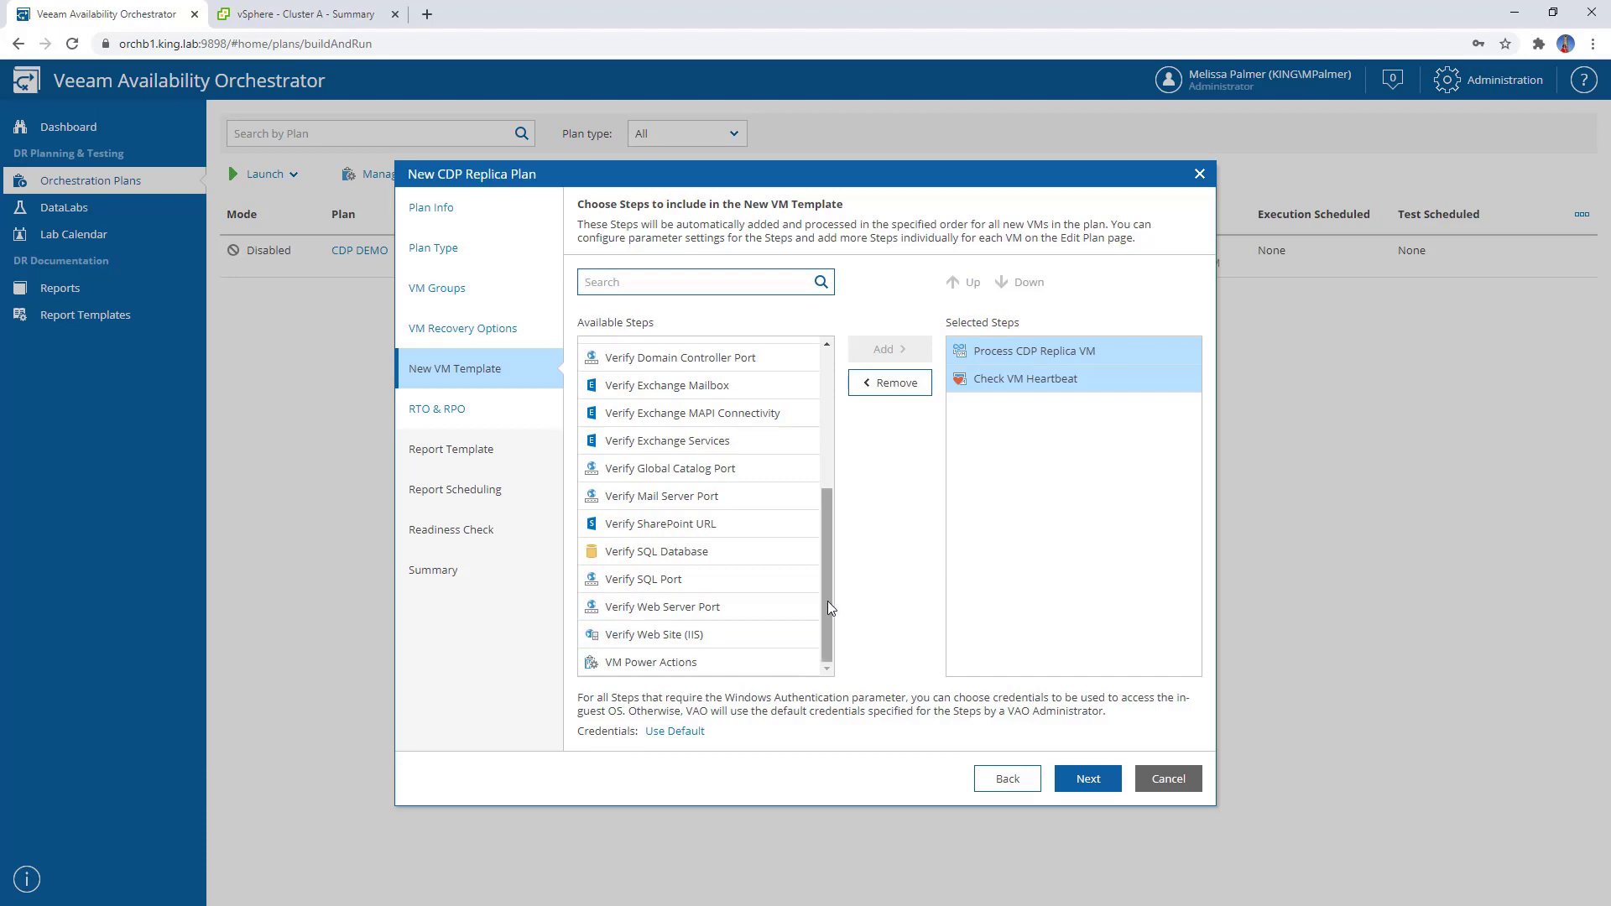
{"action": "left_click_drag", "start_coordinate": [827, 601], "coordinate": [845, 410]}
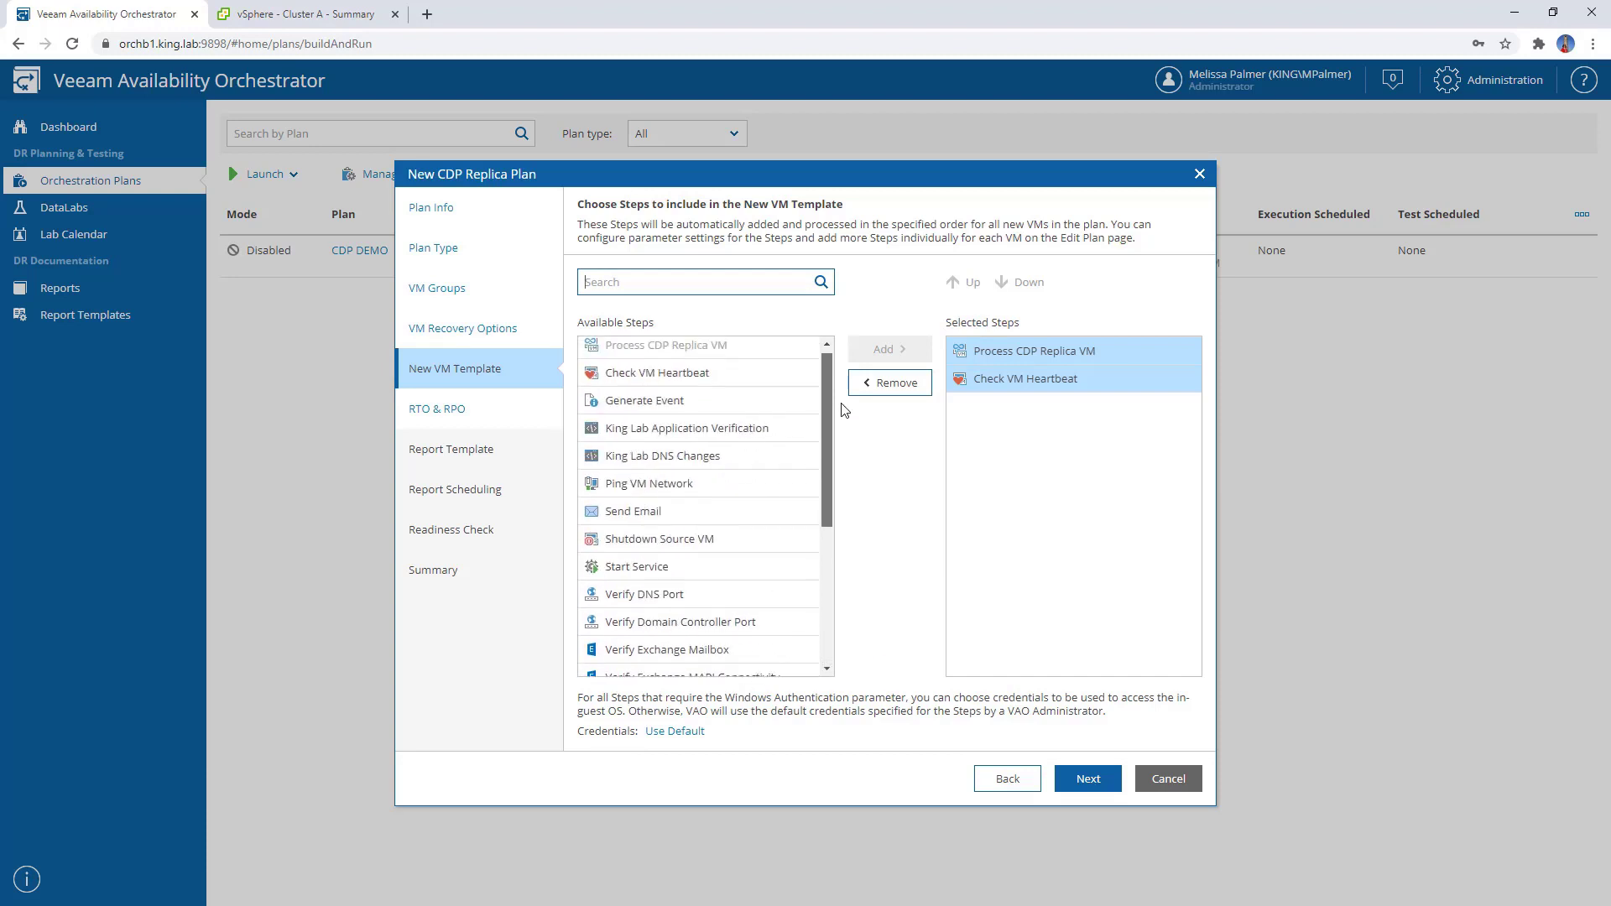
{"action": "left_click", "coordinate": [750, 428]}
{"action": "left_click", "coordinate": [869, 352]}
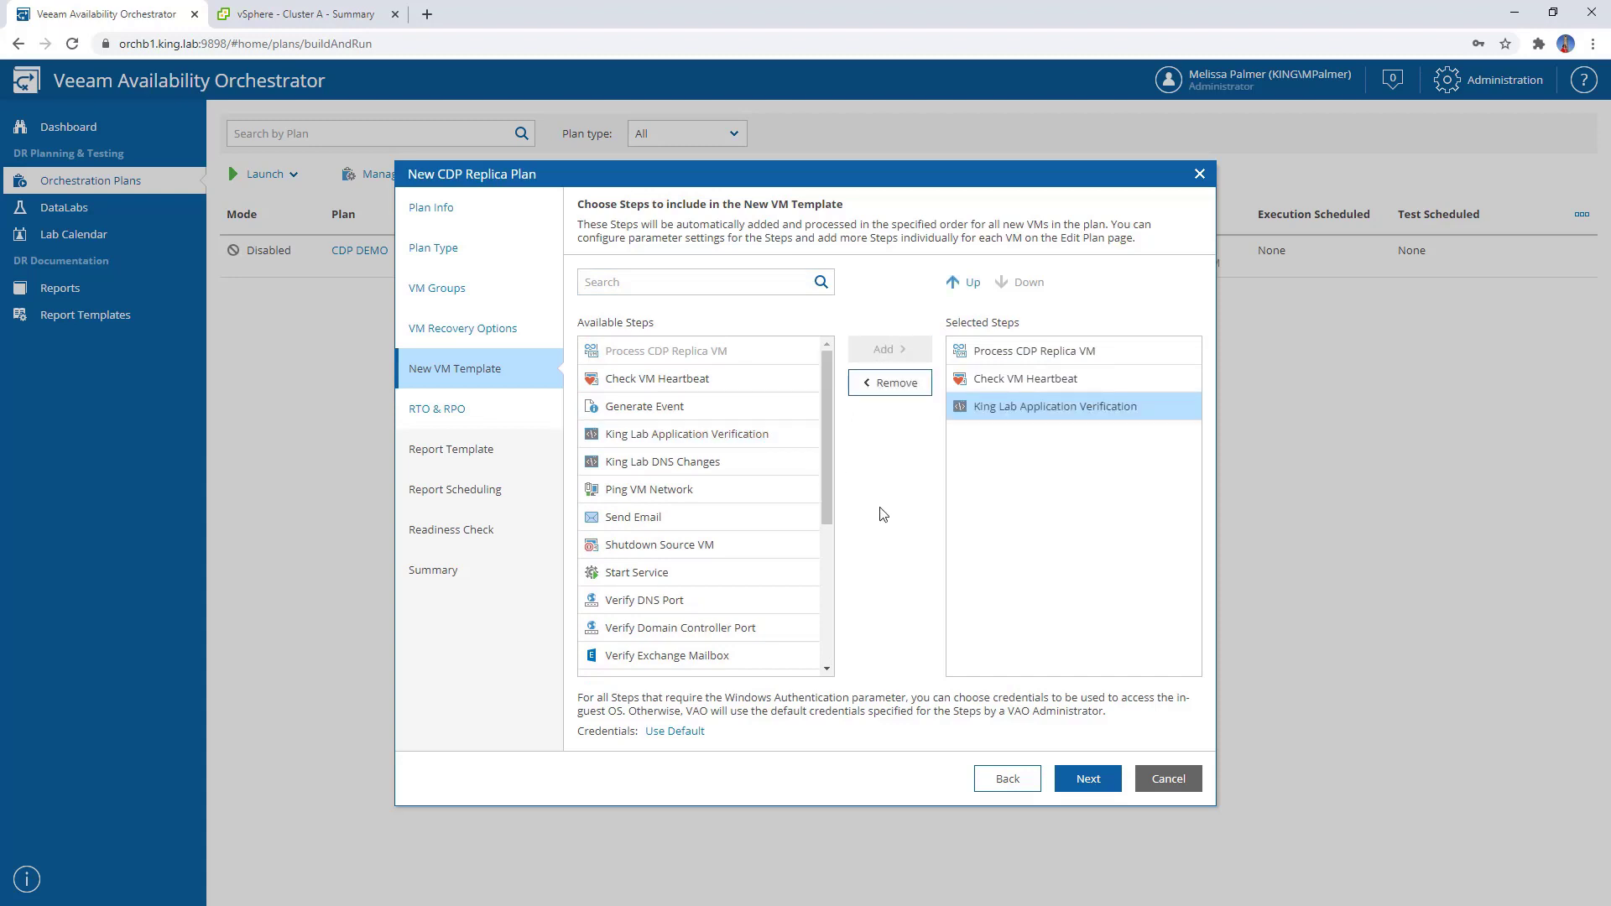
{"action": "scroll", "coordinate": [828, 428], "scroll_direction": "down", "scroll_amount": 3}
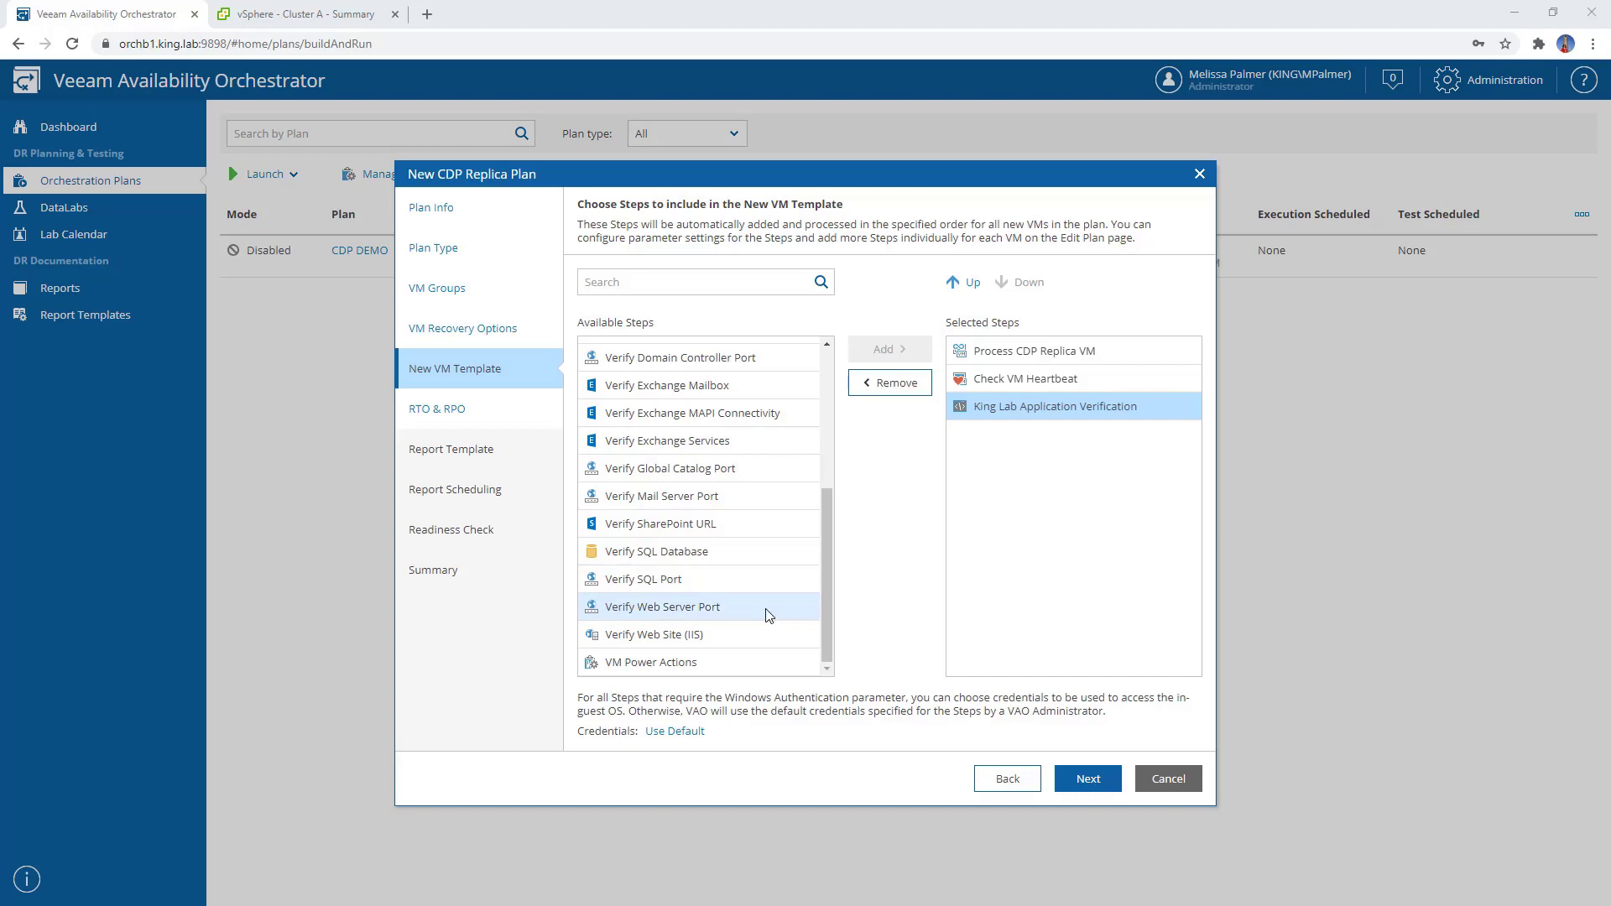
{"action": "left_click", "coordinate": [1091, 794]}
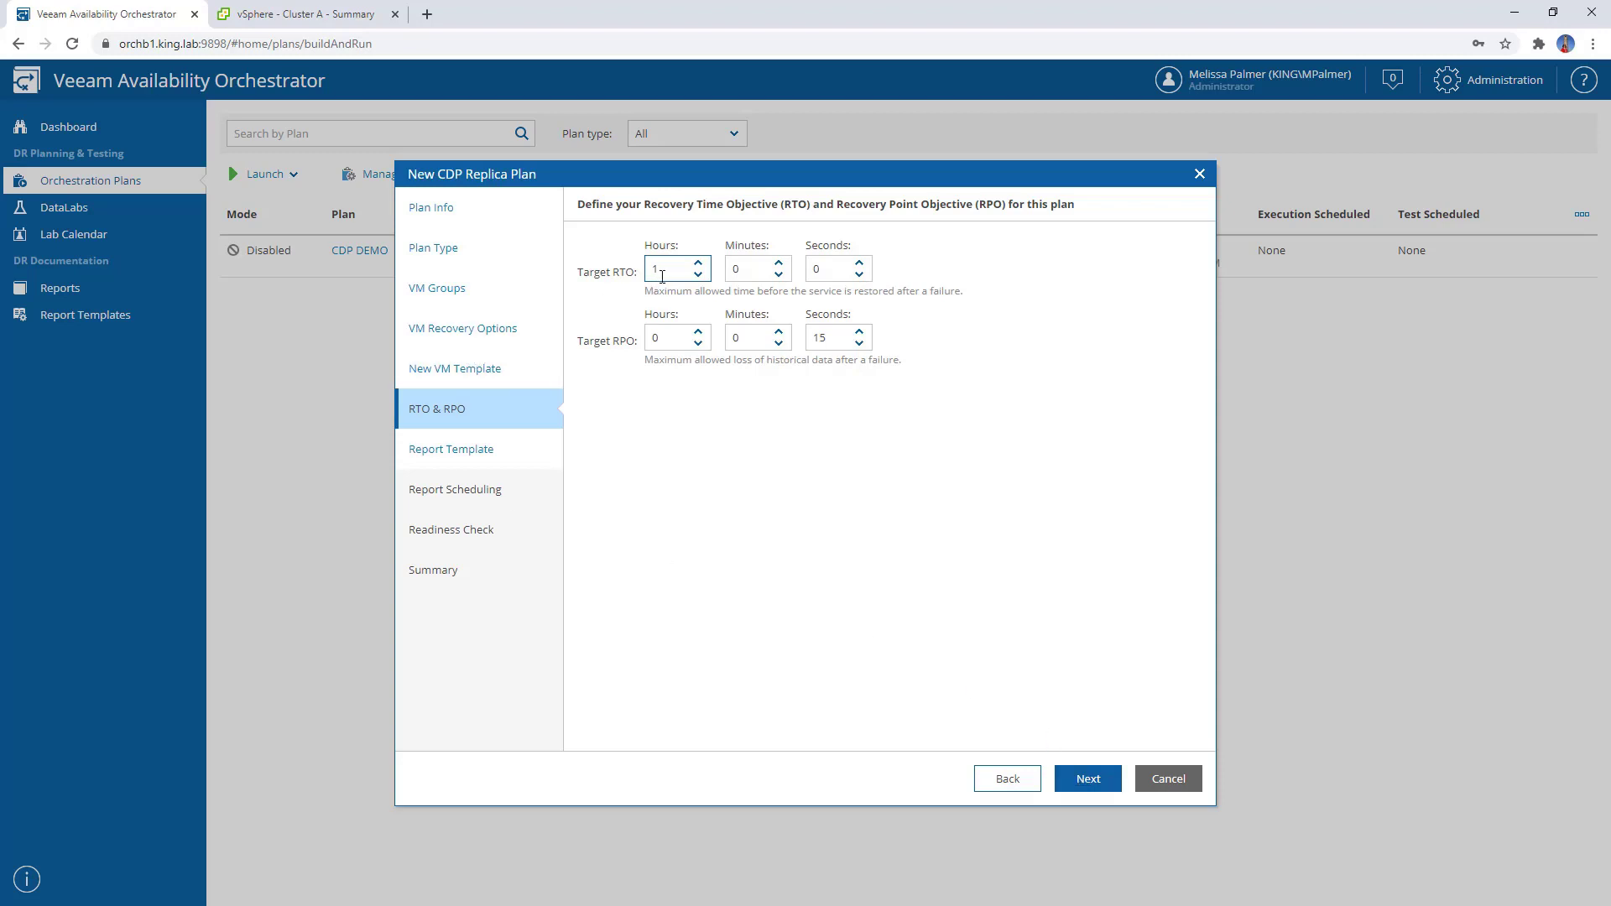
Set the plan's target RTO to 15 minutes and its target RPO to 1 minute
{"action": "left_click_drag", "start_coordinate": [664, 269], "coordinate": [620, 277]}
{"action": "type", "text": "0"}
{"action": "key", "text": "Tab"}
{"action": "type", "text": "15"}
{"action": "left_click_drag", "start_coordinate": [845, 339], "coordinate": [710, 335]}
{"action": "type", "text": "0"}
{"action": "left_click_drag", "start_coordinate": [740, 336], "coordinate": [678, 343]}
{"action": "type", "text": "1"}
{"action": "left_click", "coordinate": [1099, 779]}
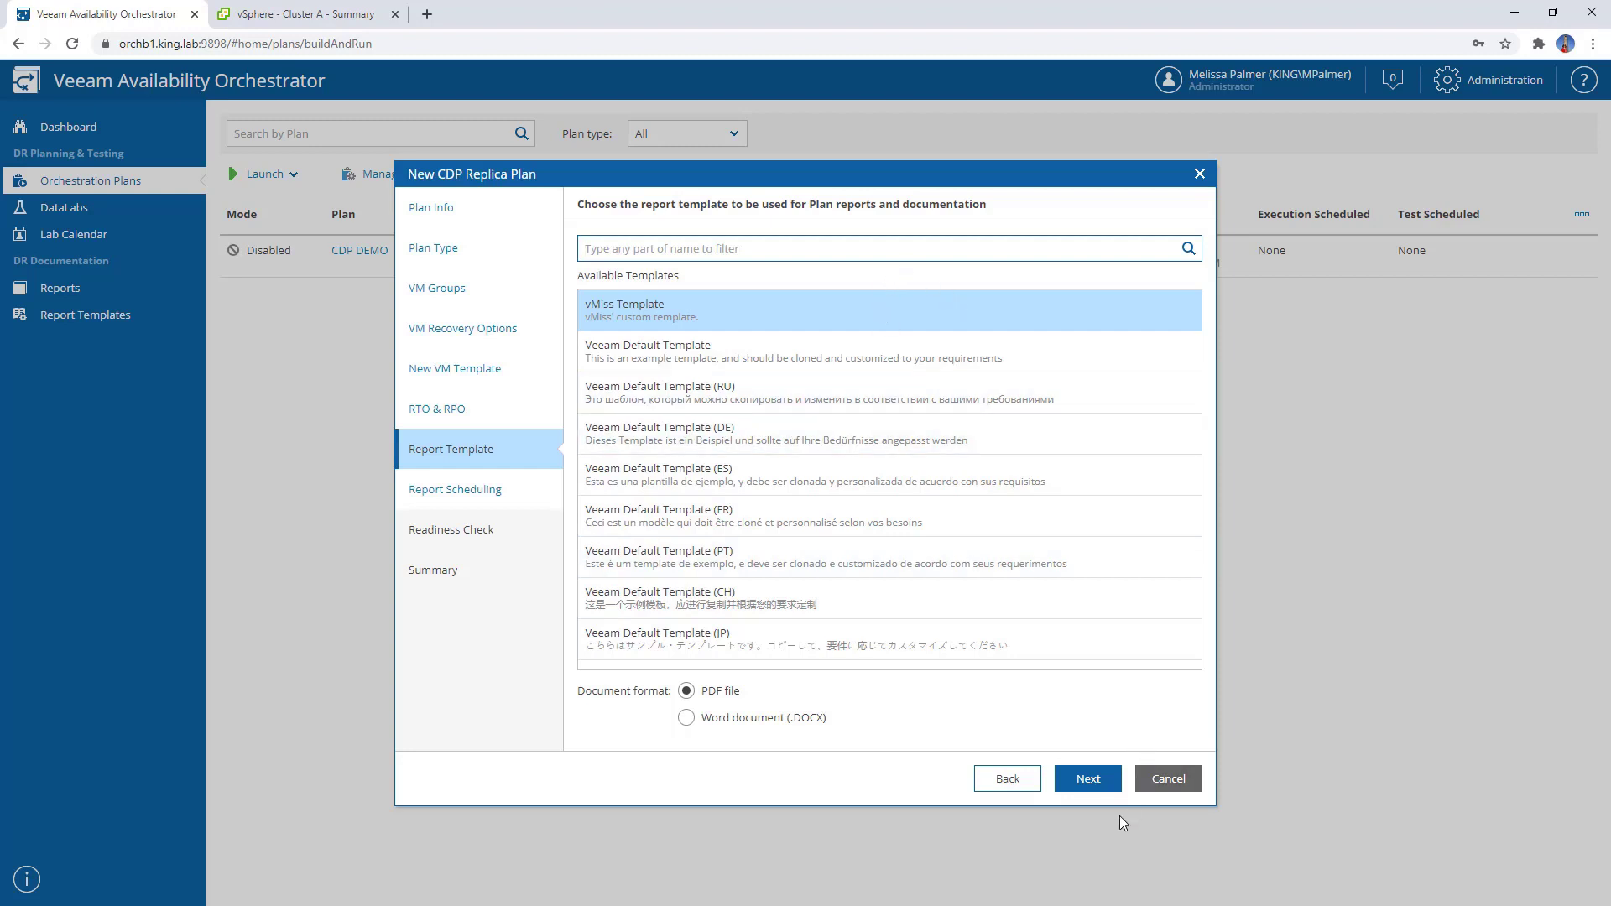
Accept the vMiss Template in PDF format, the daily report schedule and the readiness check, and finish creating the plan
{"action": "left_click", "coordinate": [1090, 792]}
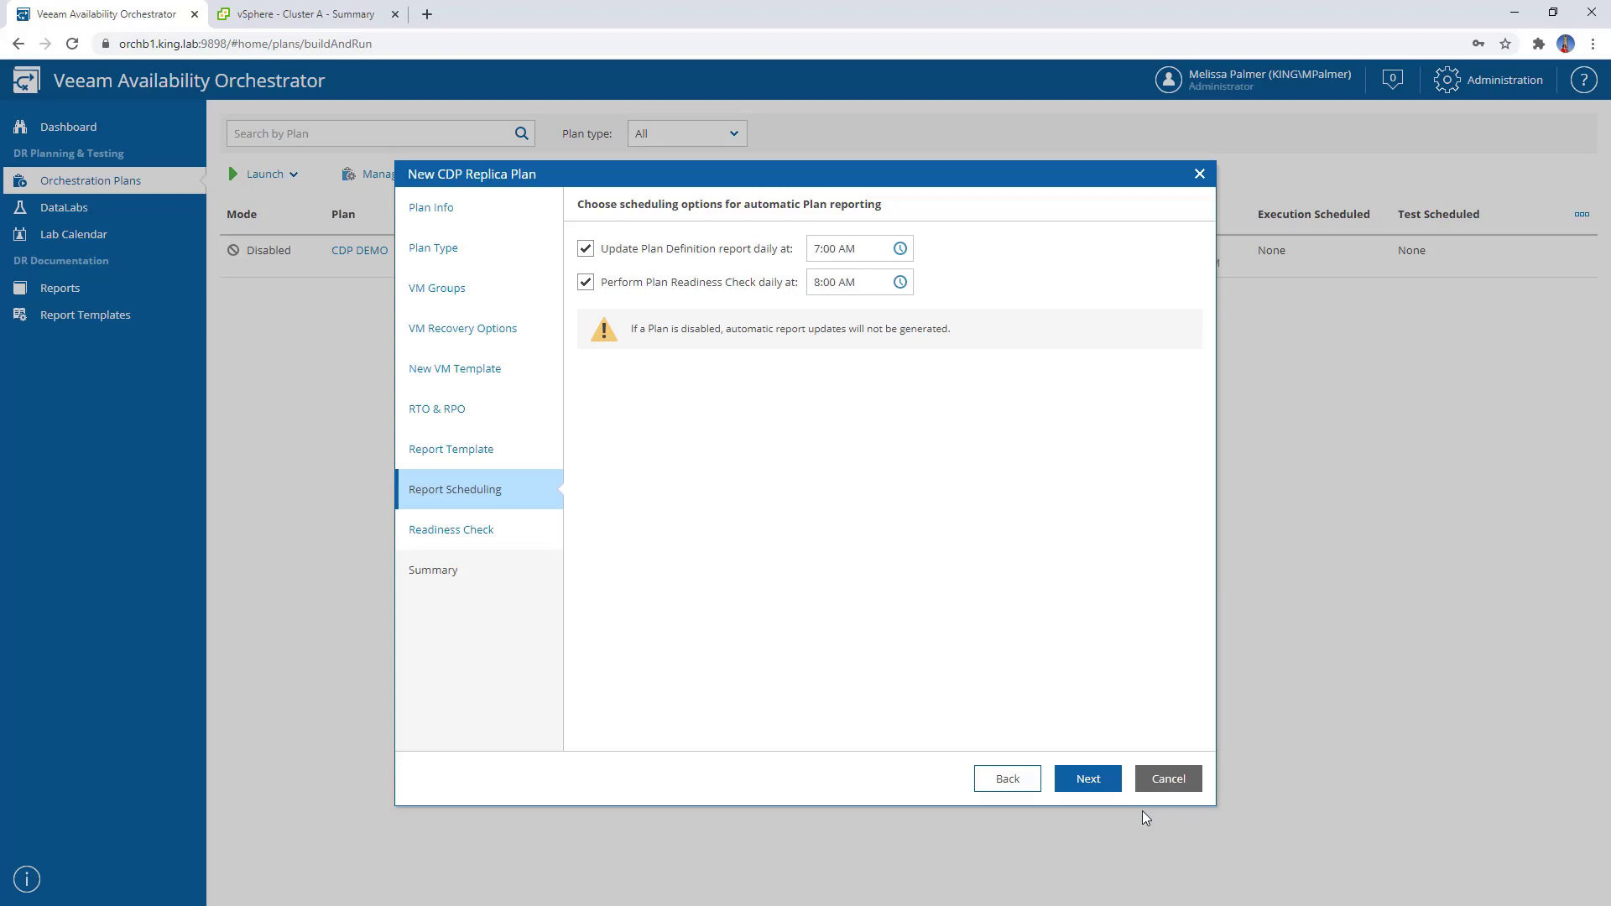
{"action": "left_click", "coordinate": [1069, 787]}
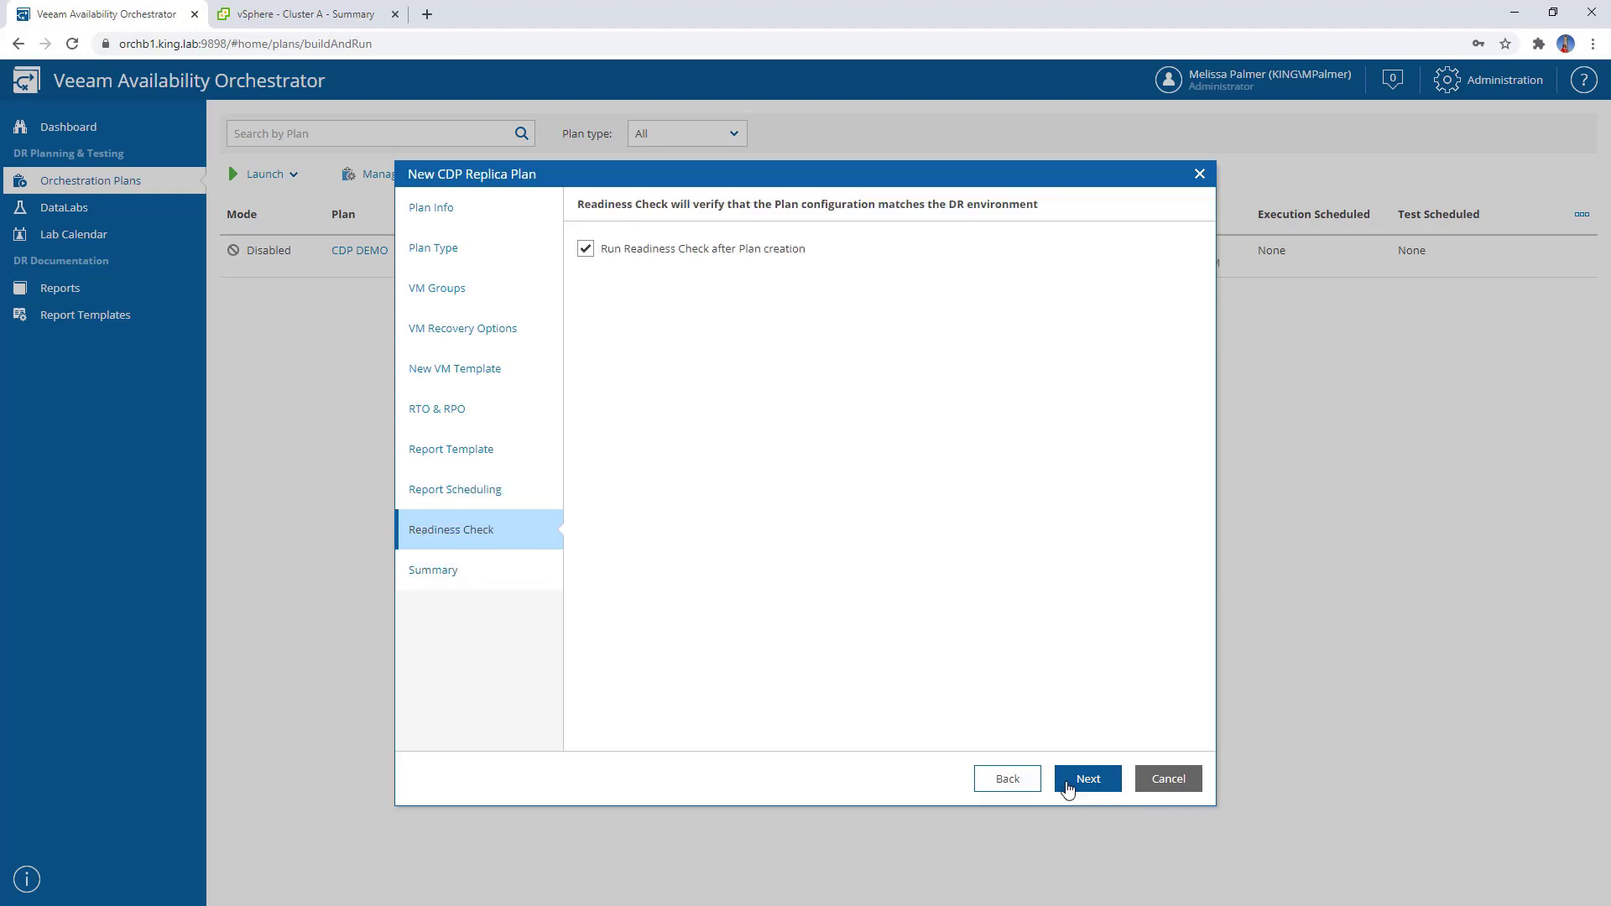
{"action": "left_click", "coordinate": [1068, 787]}
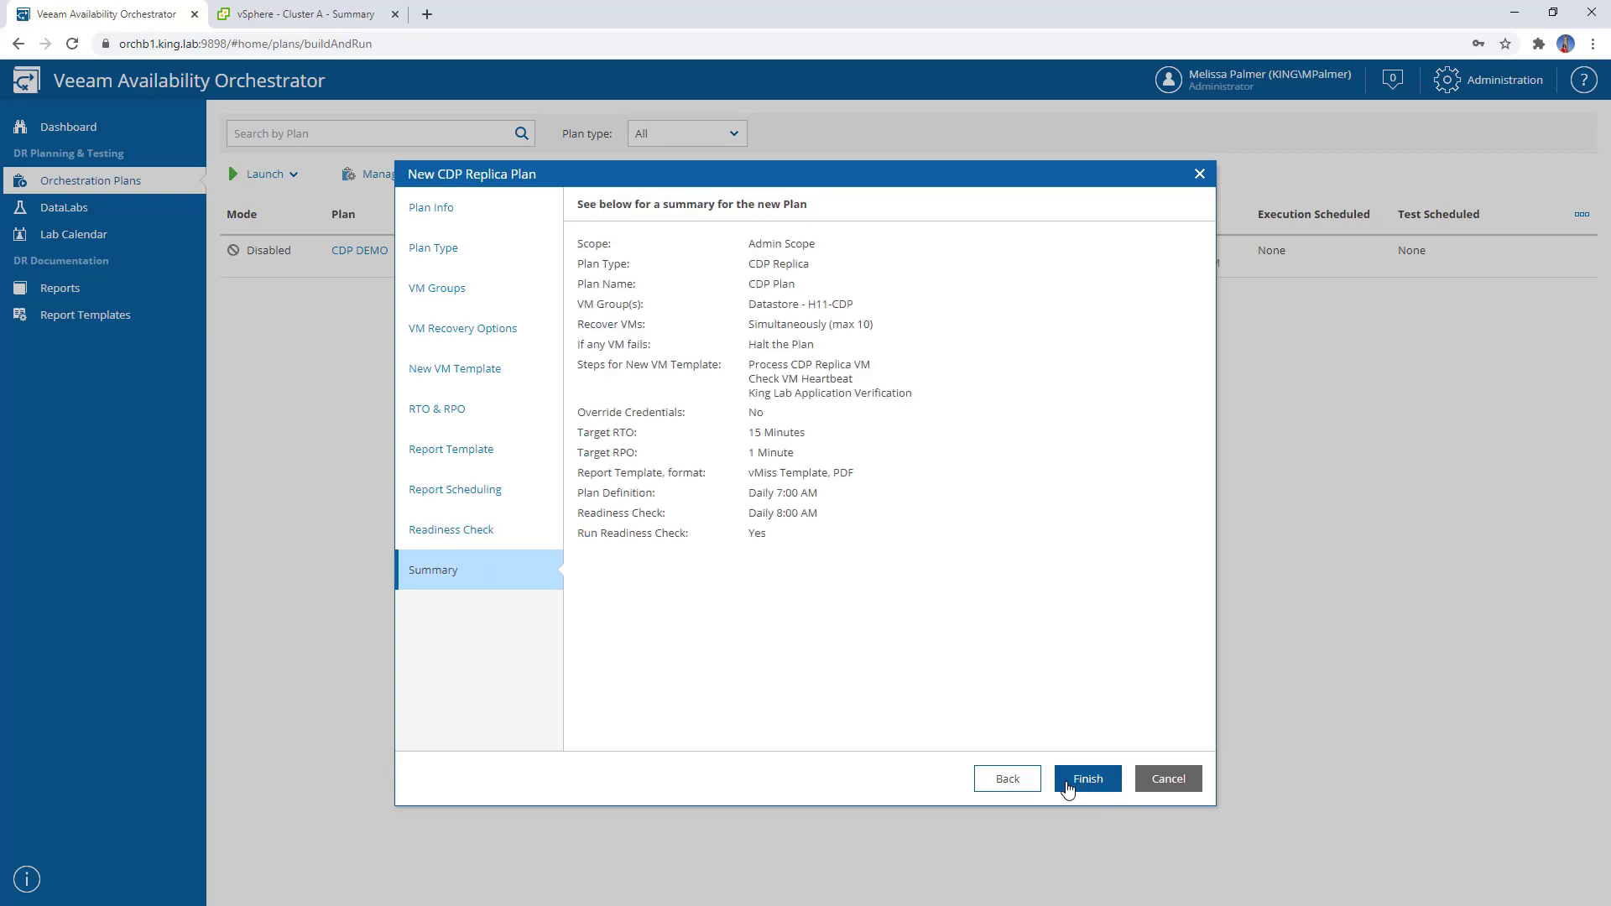
{"action": "left_click", "coordinate": [1067, 787]}
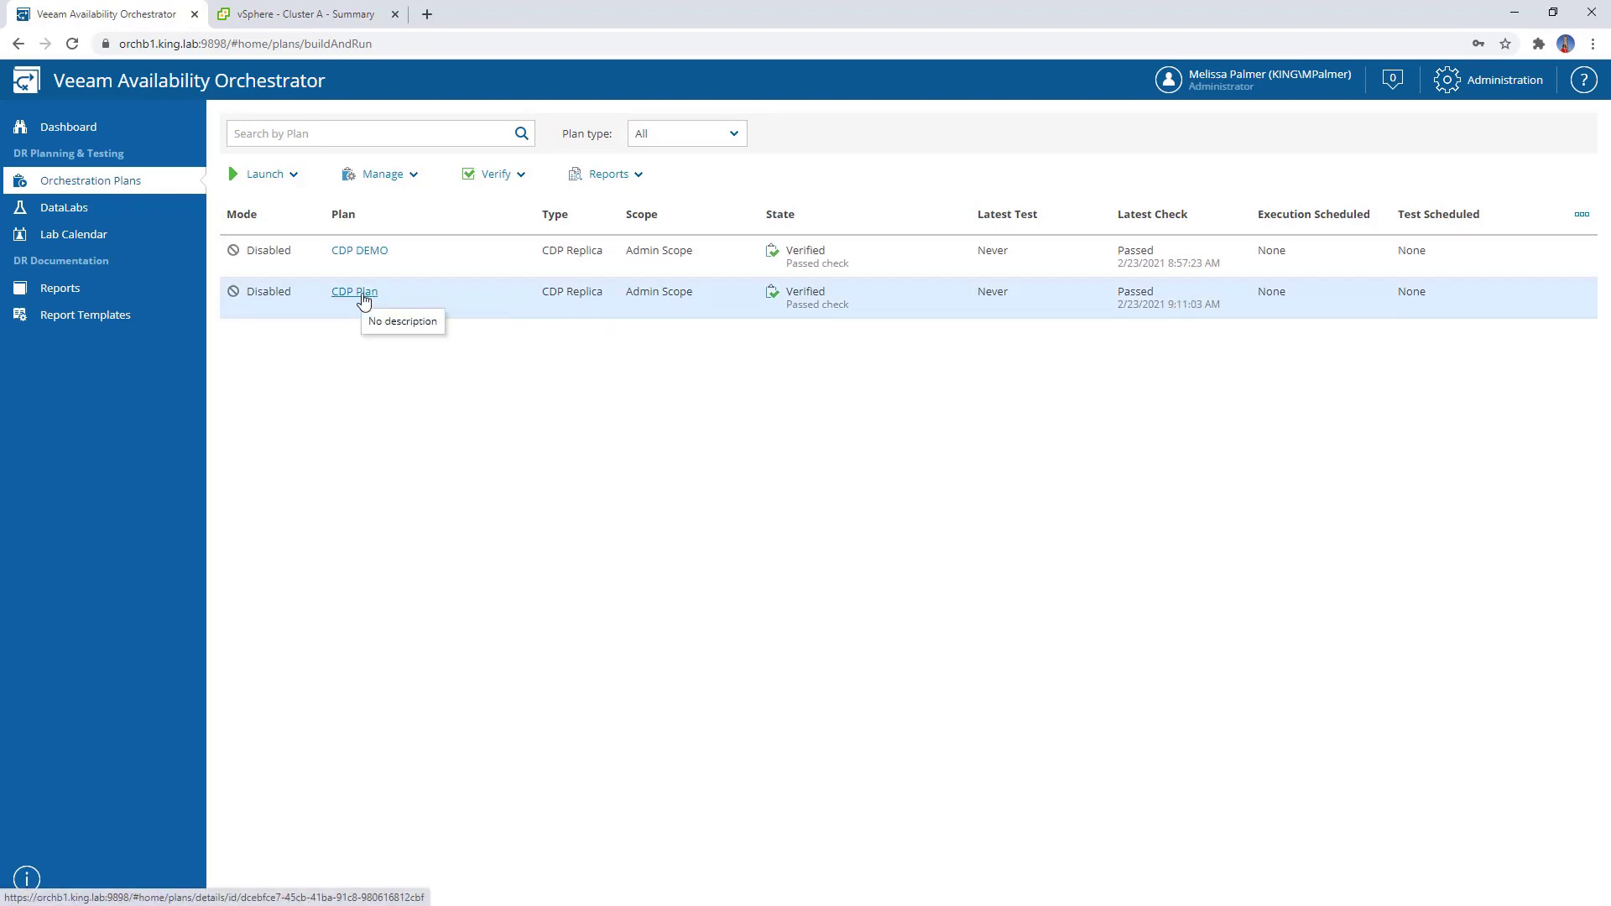
Inspect the recovery steps of the DEMO1 VM in the CDP Plan details and return to the plan list
{"action": "left_click", "coordinate": [363, 295]}
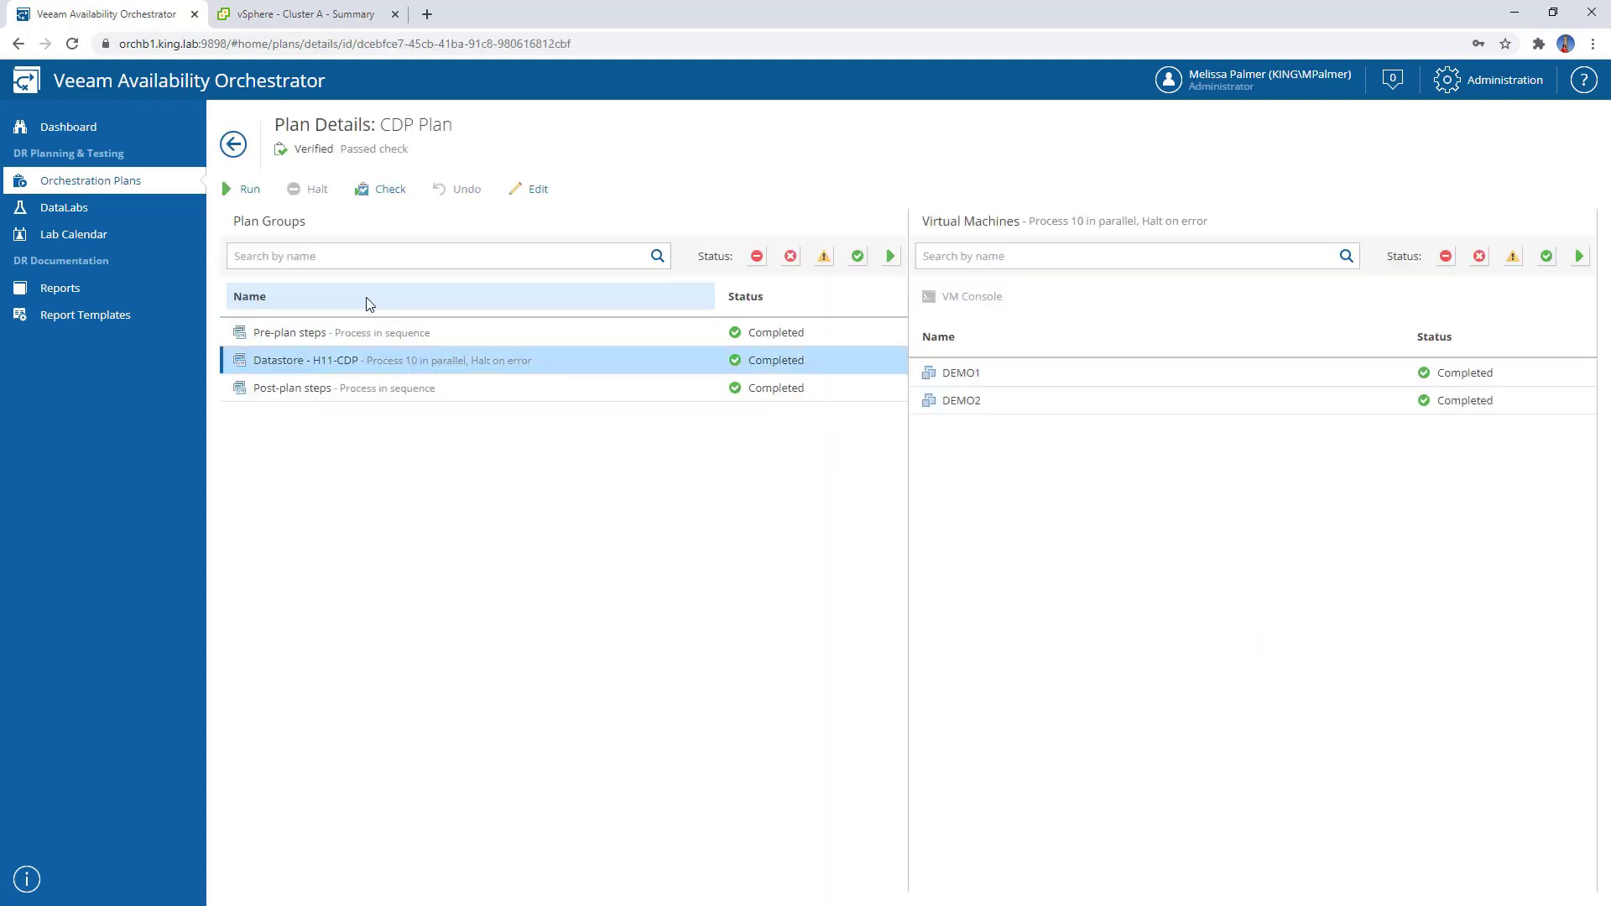
{"action": "left_click", "coordinate": [974, 372]}
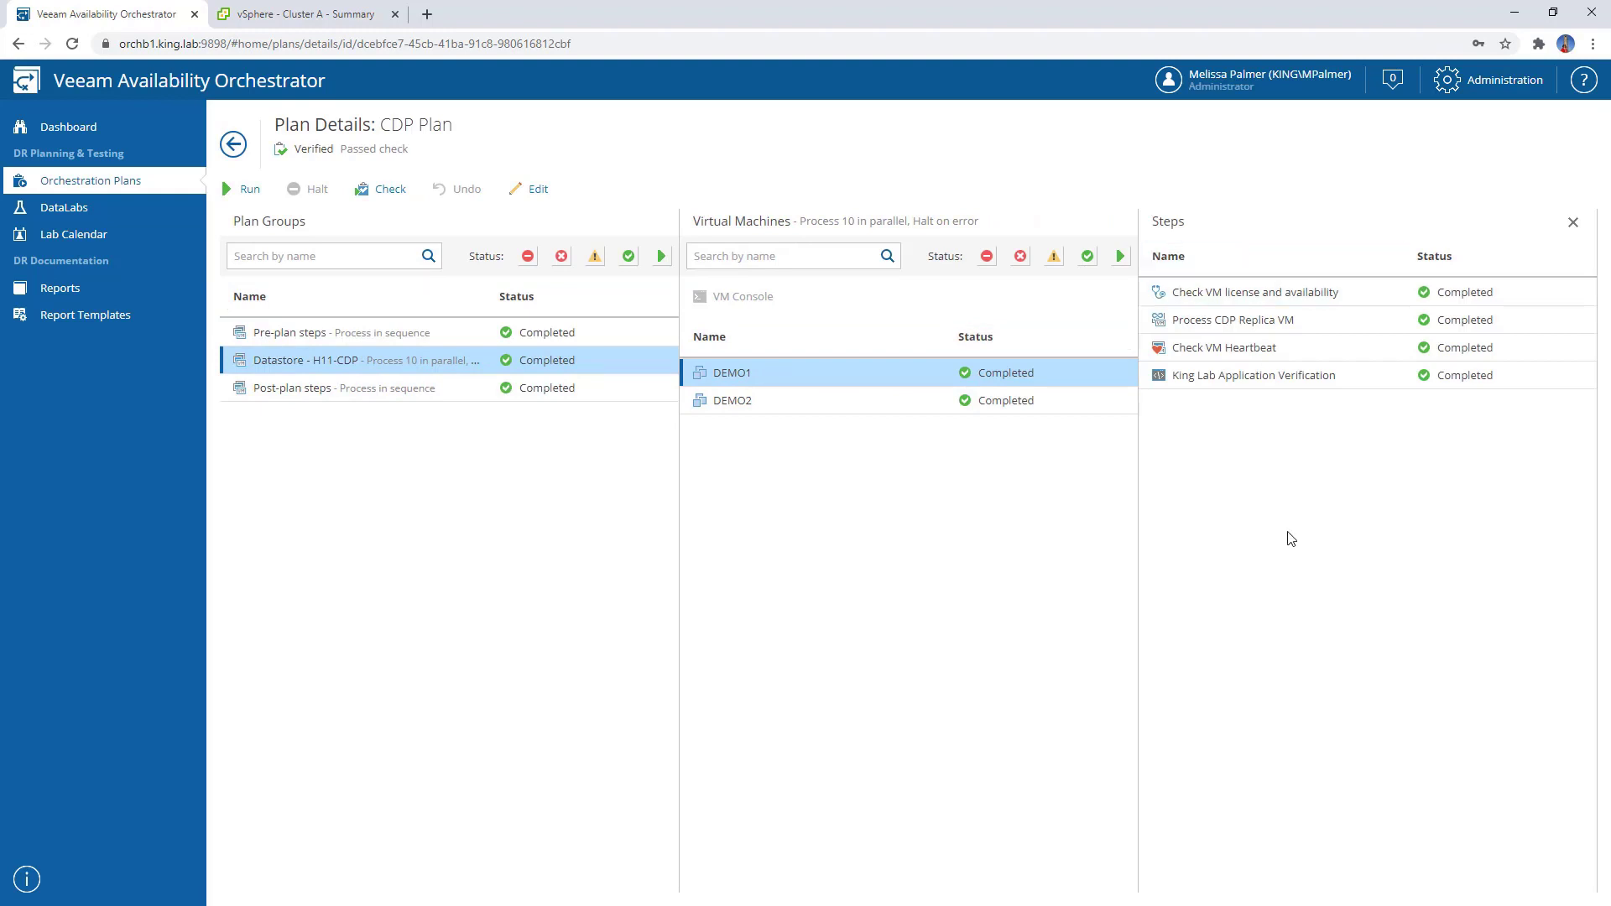
{"action": "left_click", "coordinate": [238, 148]}
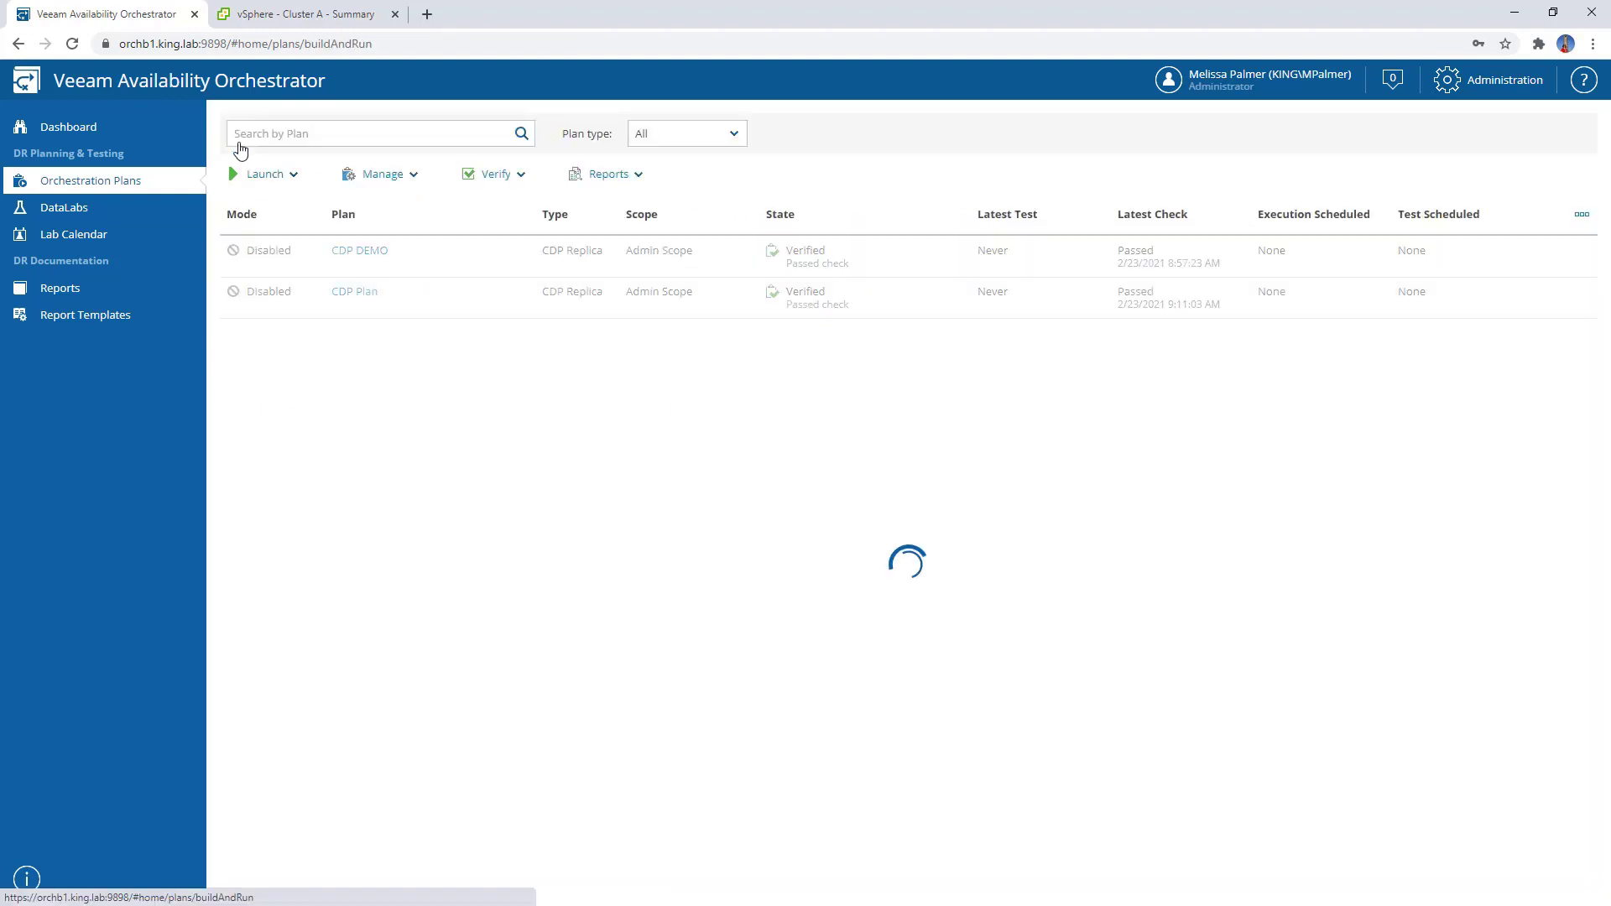
Download the Readiness Check report for CDP Plan
{"action": "left_click", "coordinate": [895, 302]}
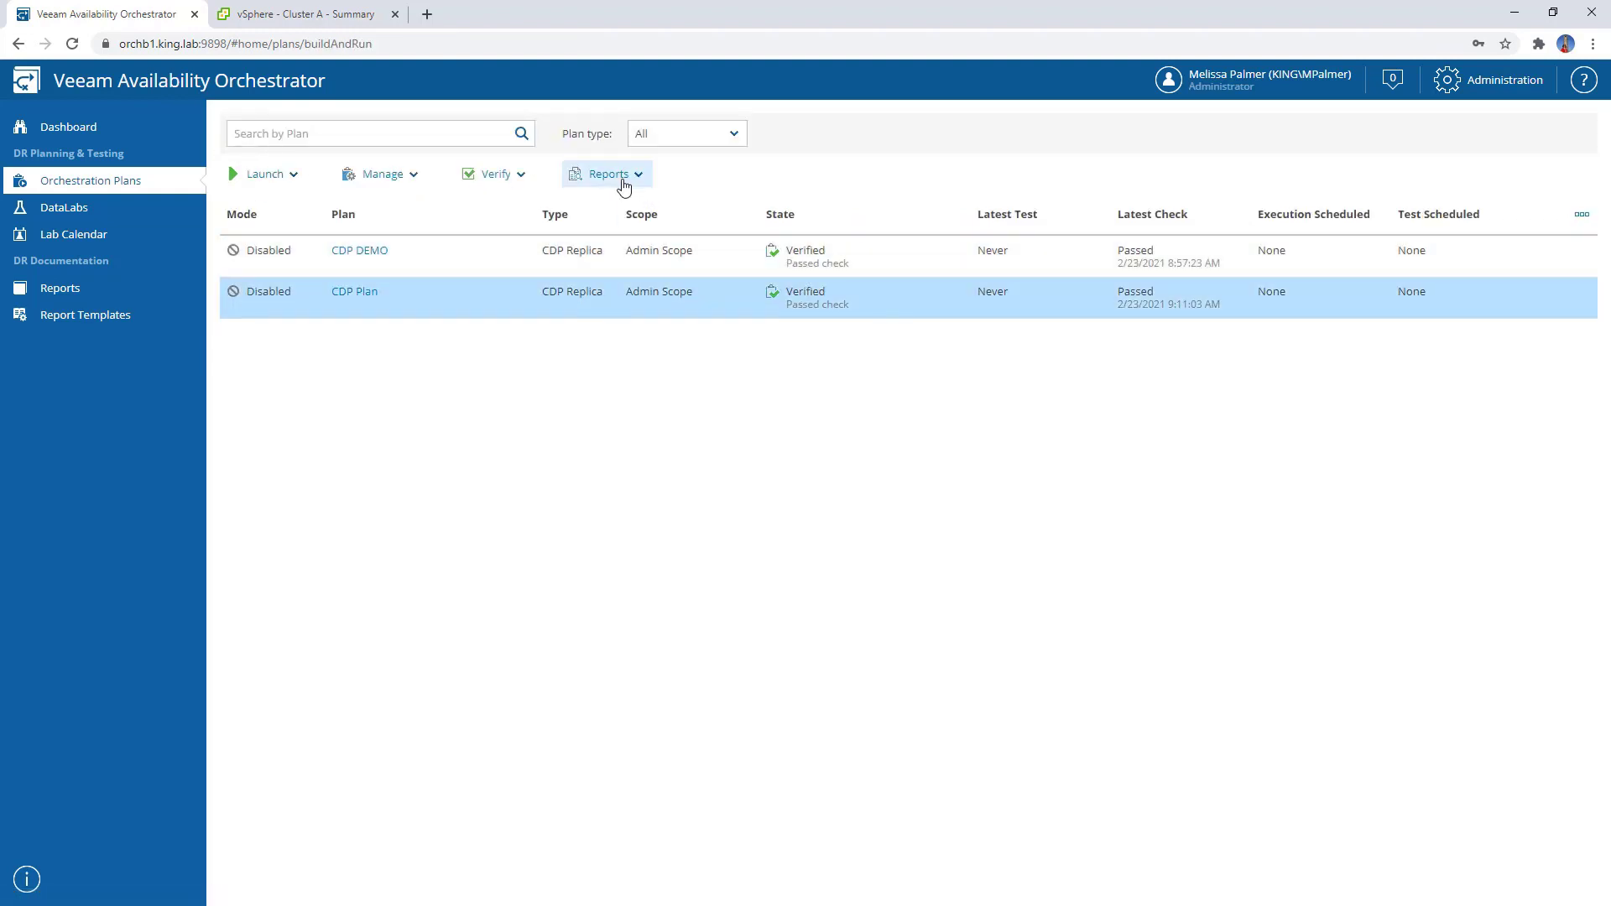
{"action": "left_click", "coordinate": [623, 183]}
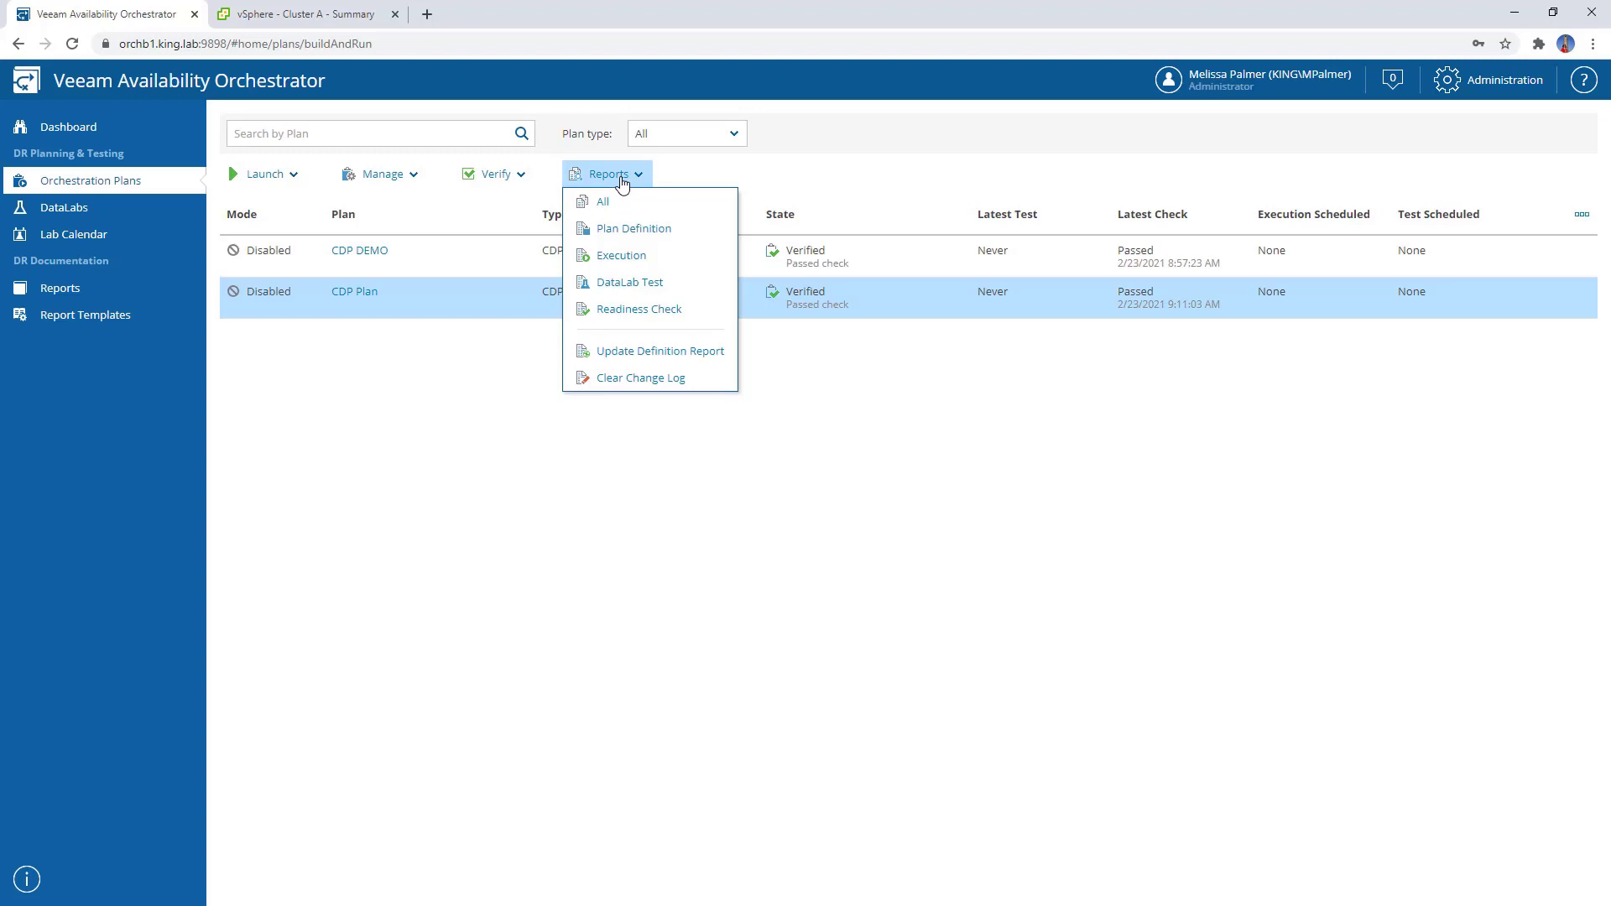
{"action": "left_click", "coordinate": [663, 311]}
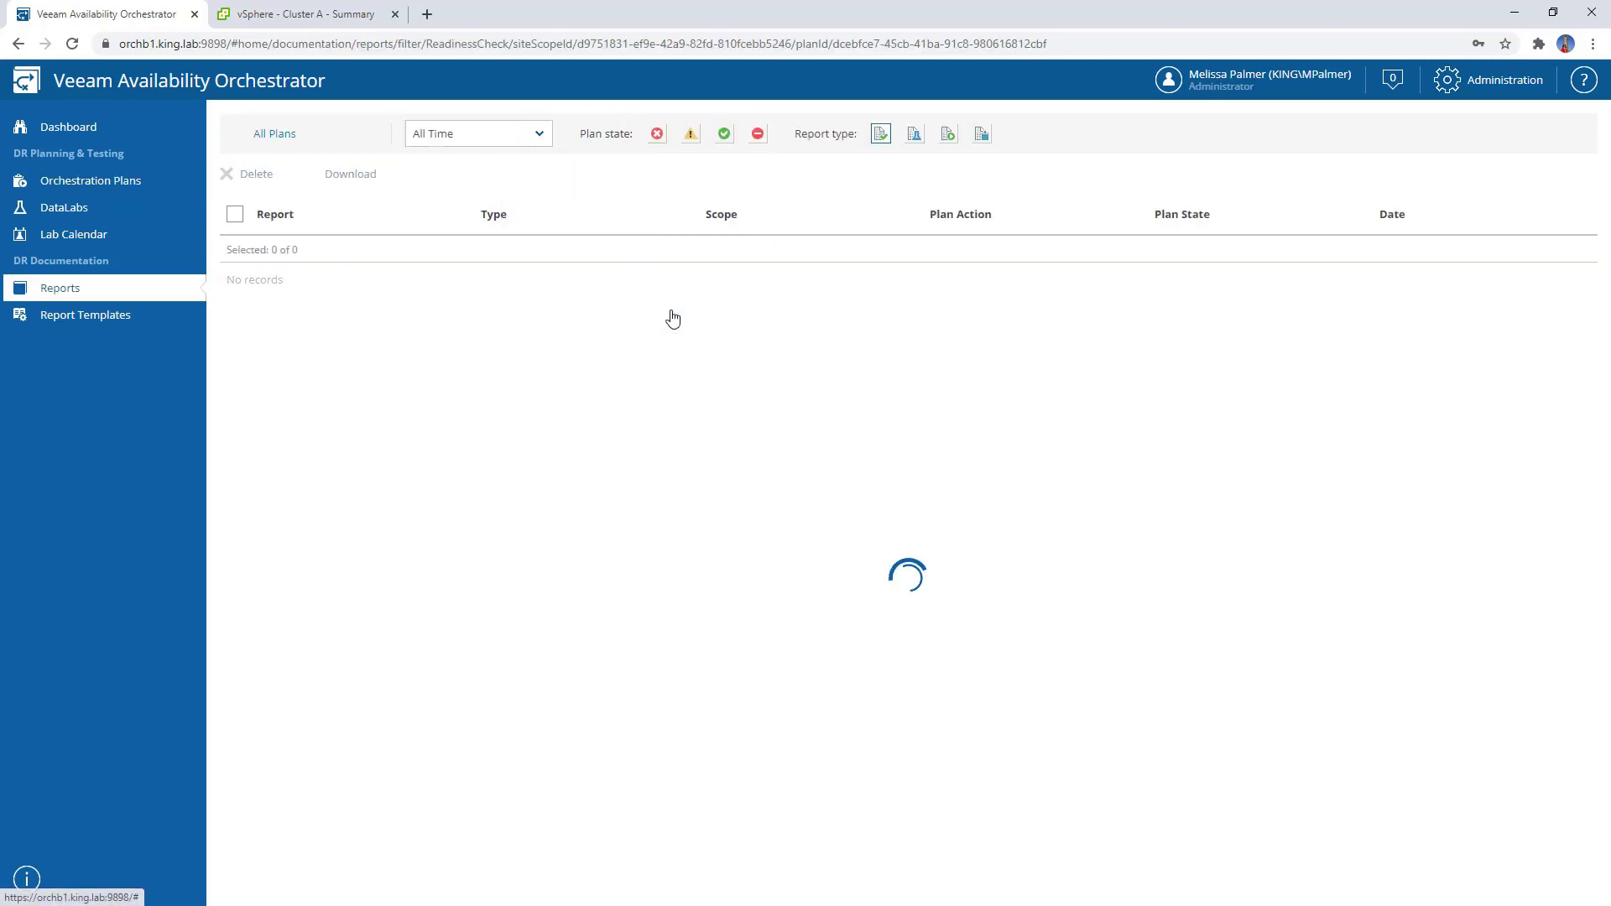
{"action": "left_click", "coordinate": [310, 281]}
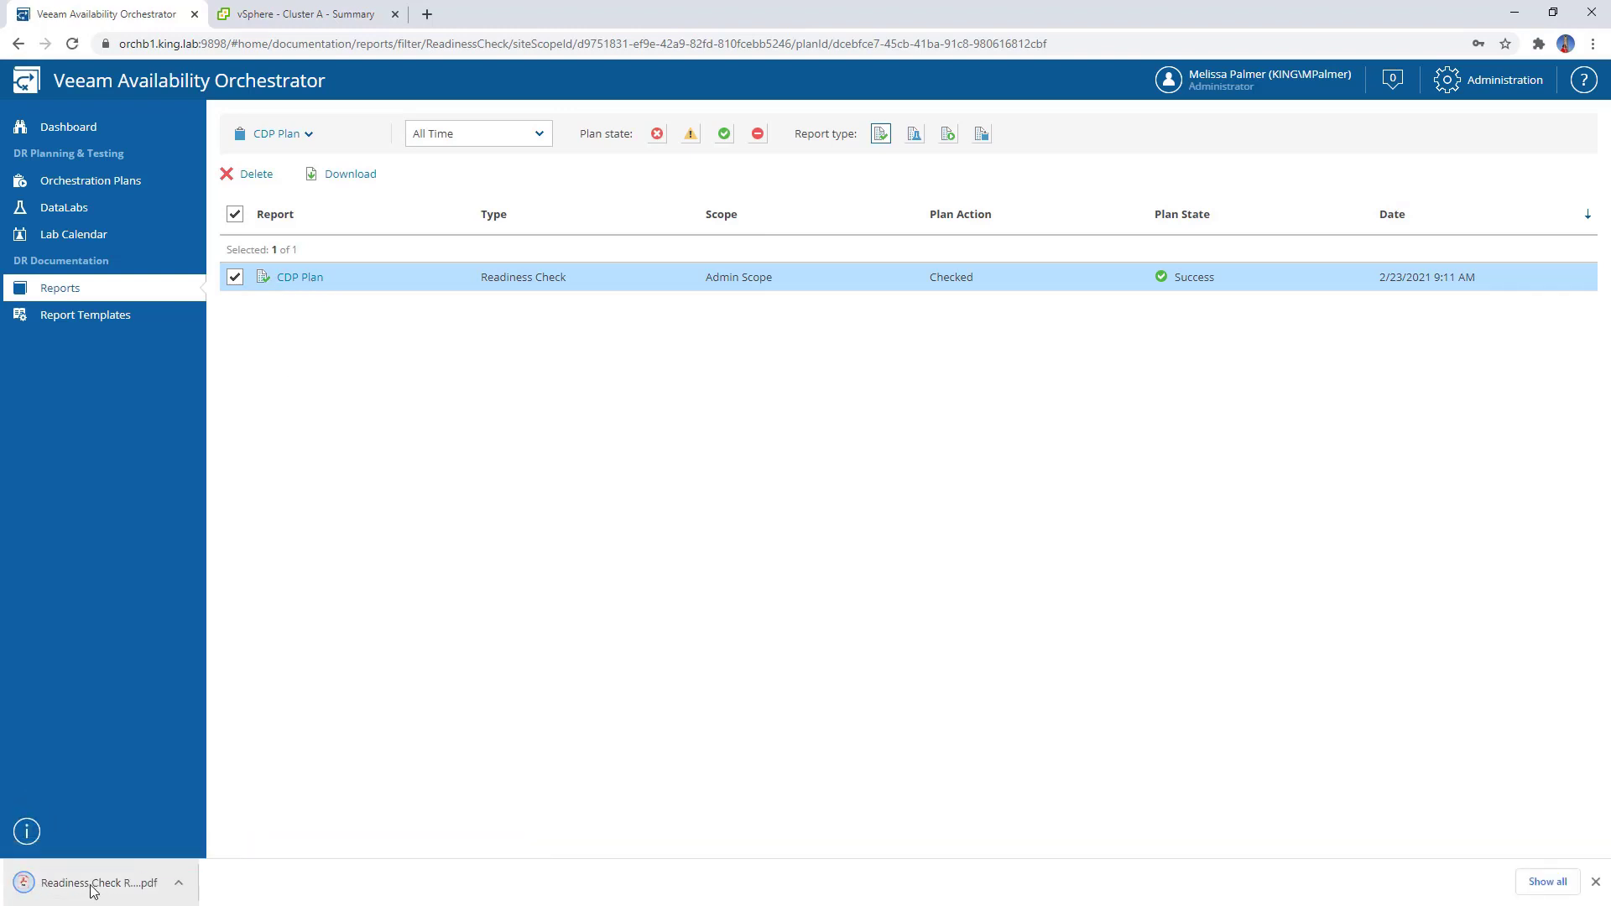
Open the downloaded Readiness Check report and review its infrastructure diagram, recovery objectives, overview and summary pages
{"action": "left_click", "coordinate": [92, 885]}
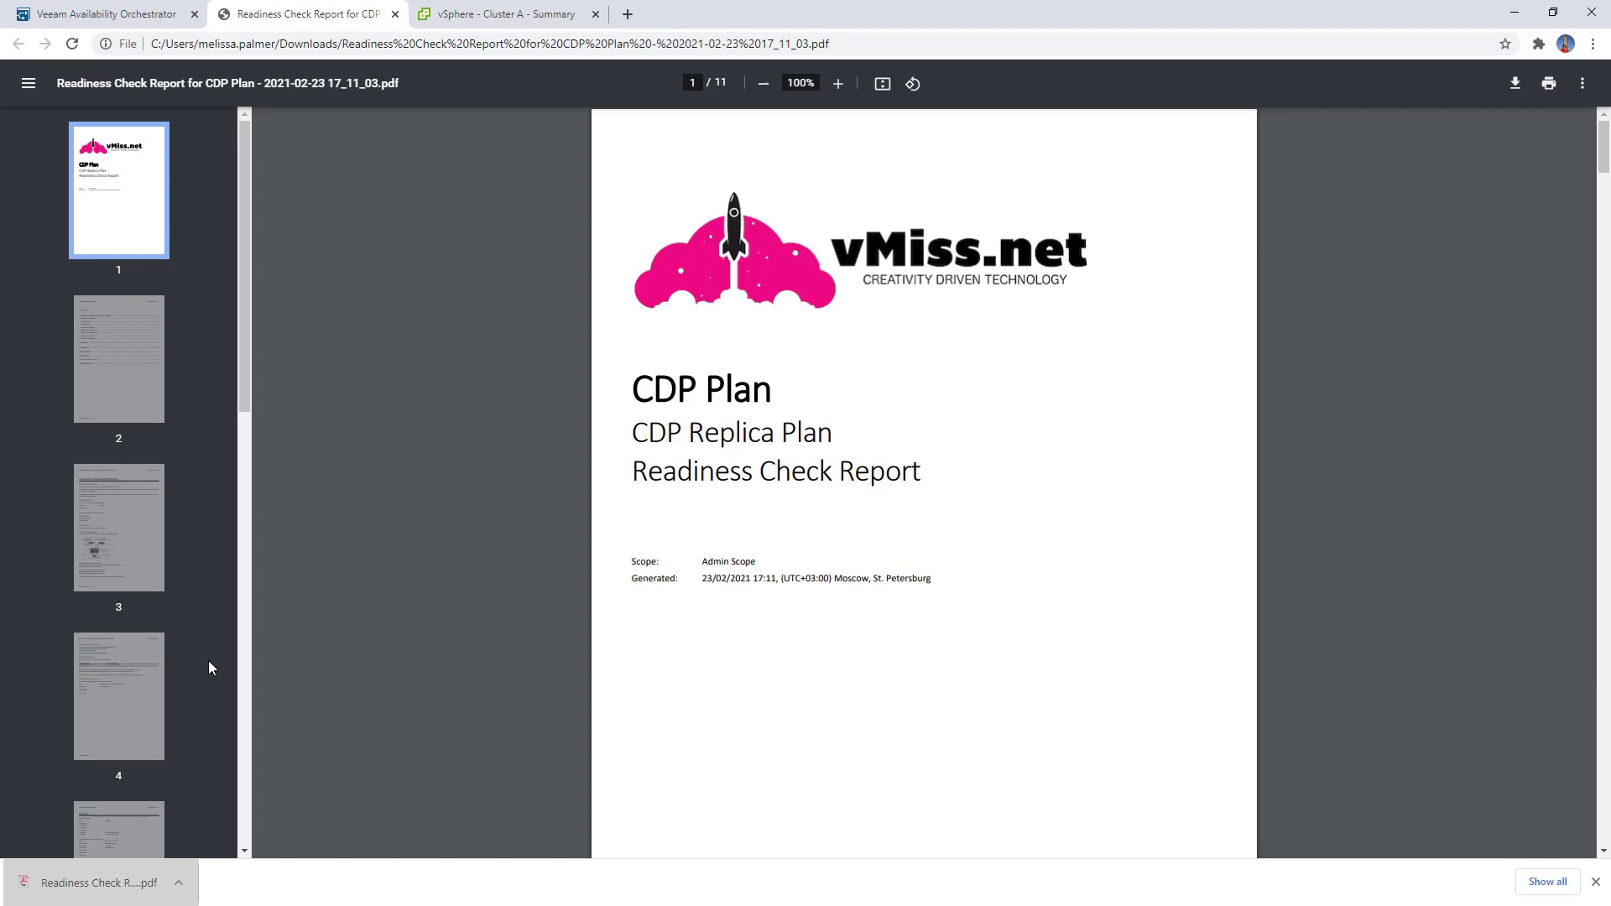
{"action": "left_click", "coordinate": [142, 344]}
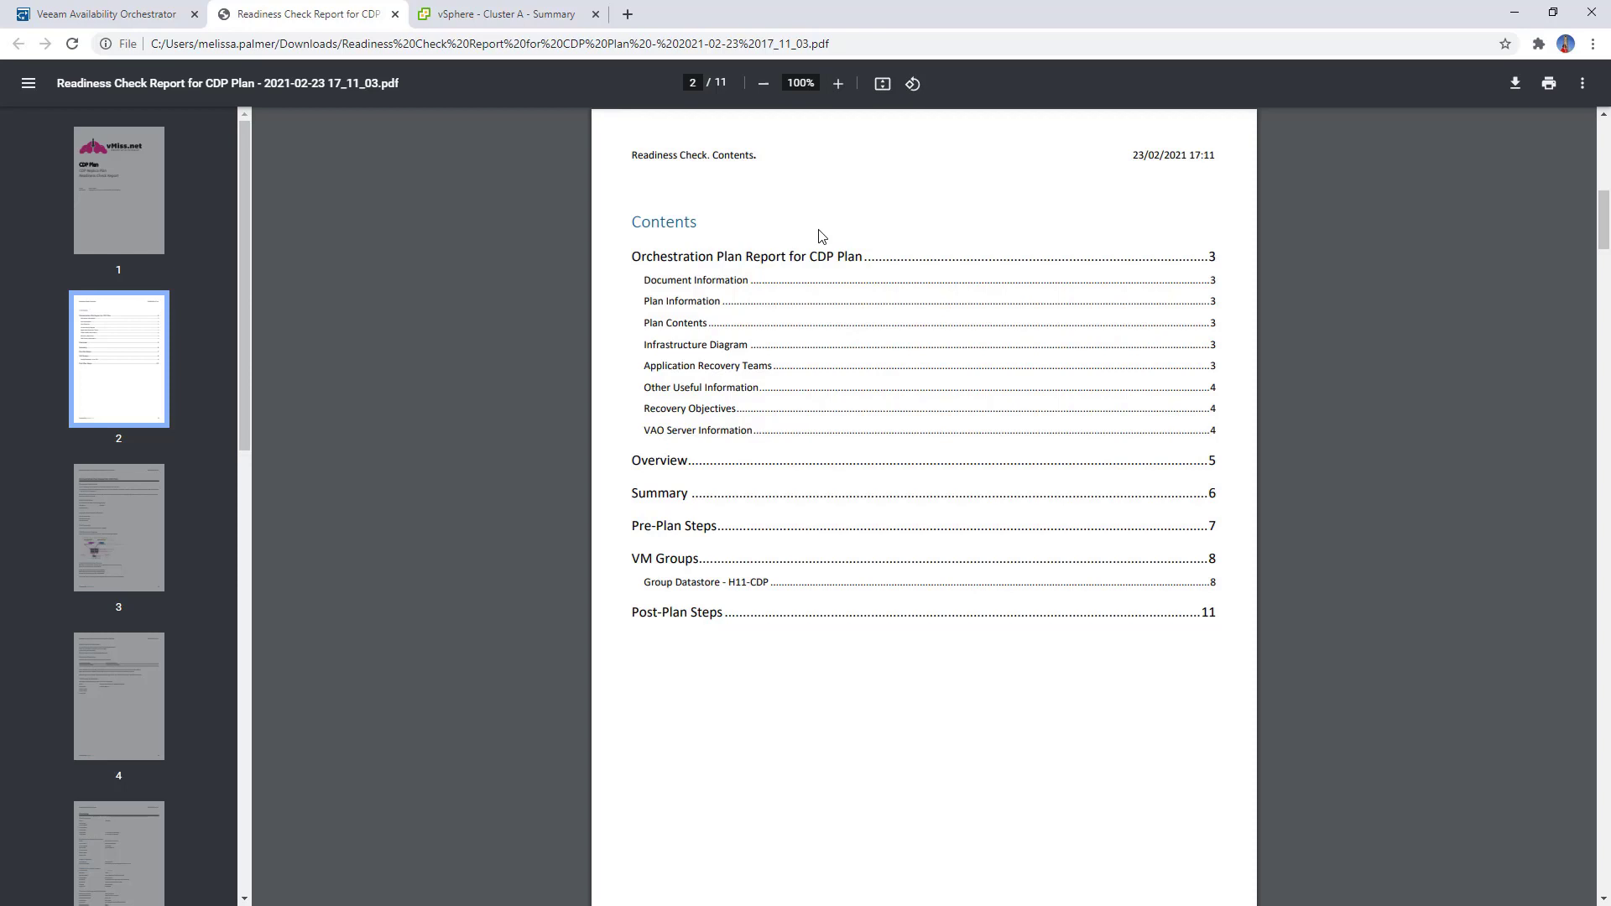
{"action": "left_click", "coordinate": [732, 346]}
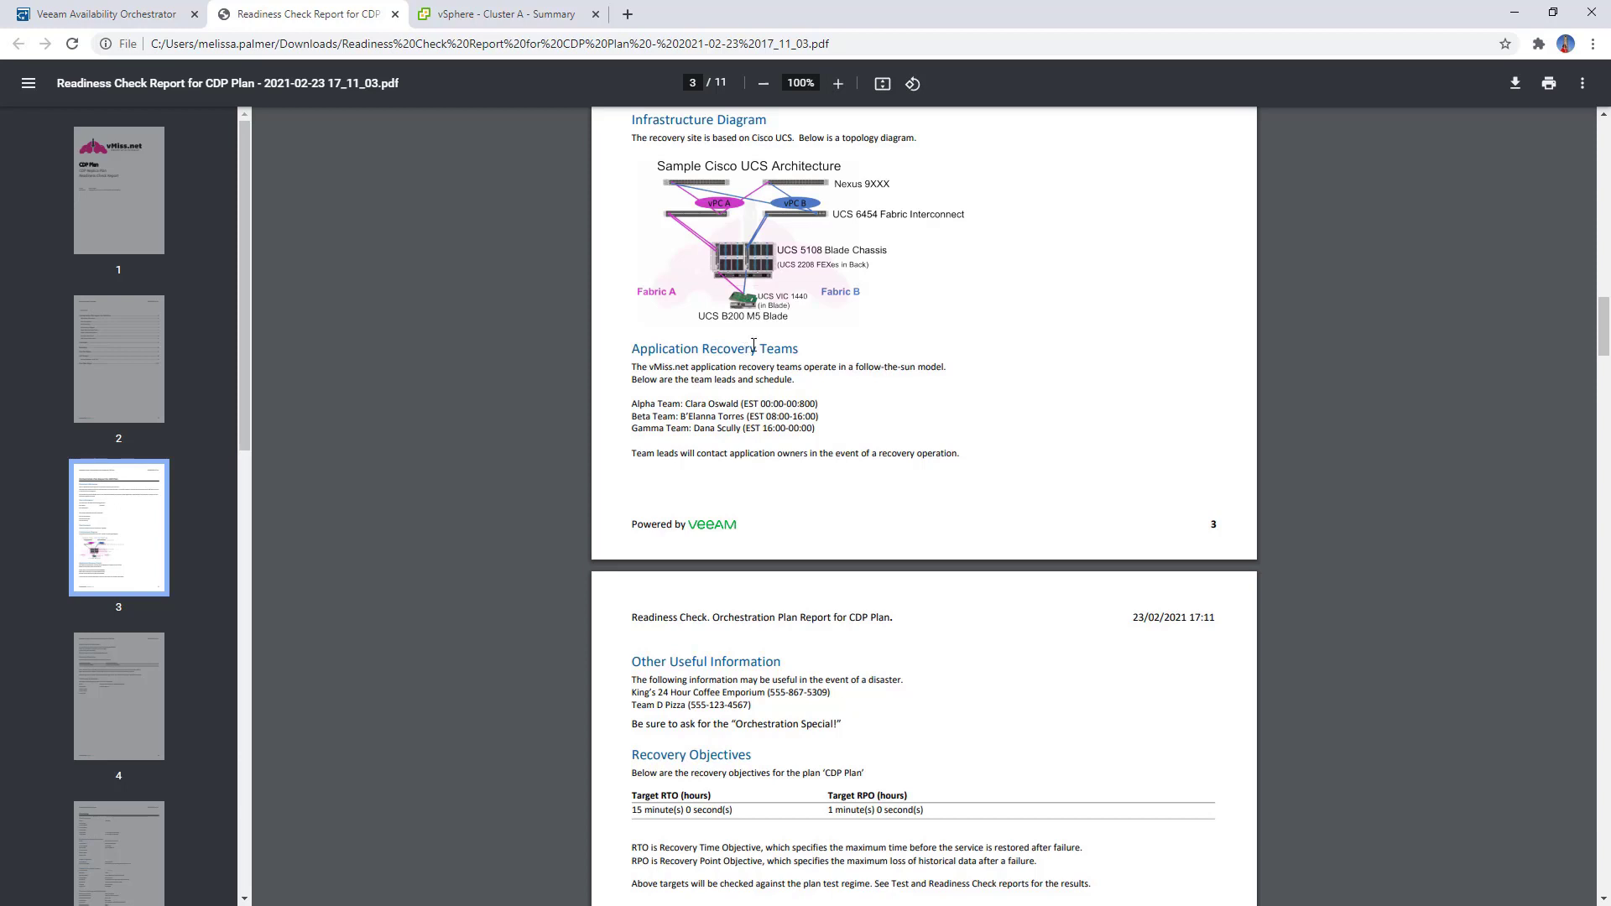
{"action": "scroll", "coordinate": [965, 684], "scroll_direction": "down", "scroll_amount": 2}
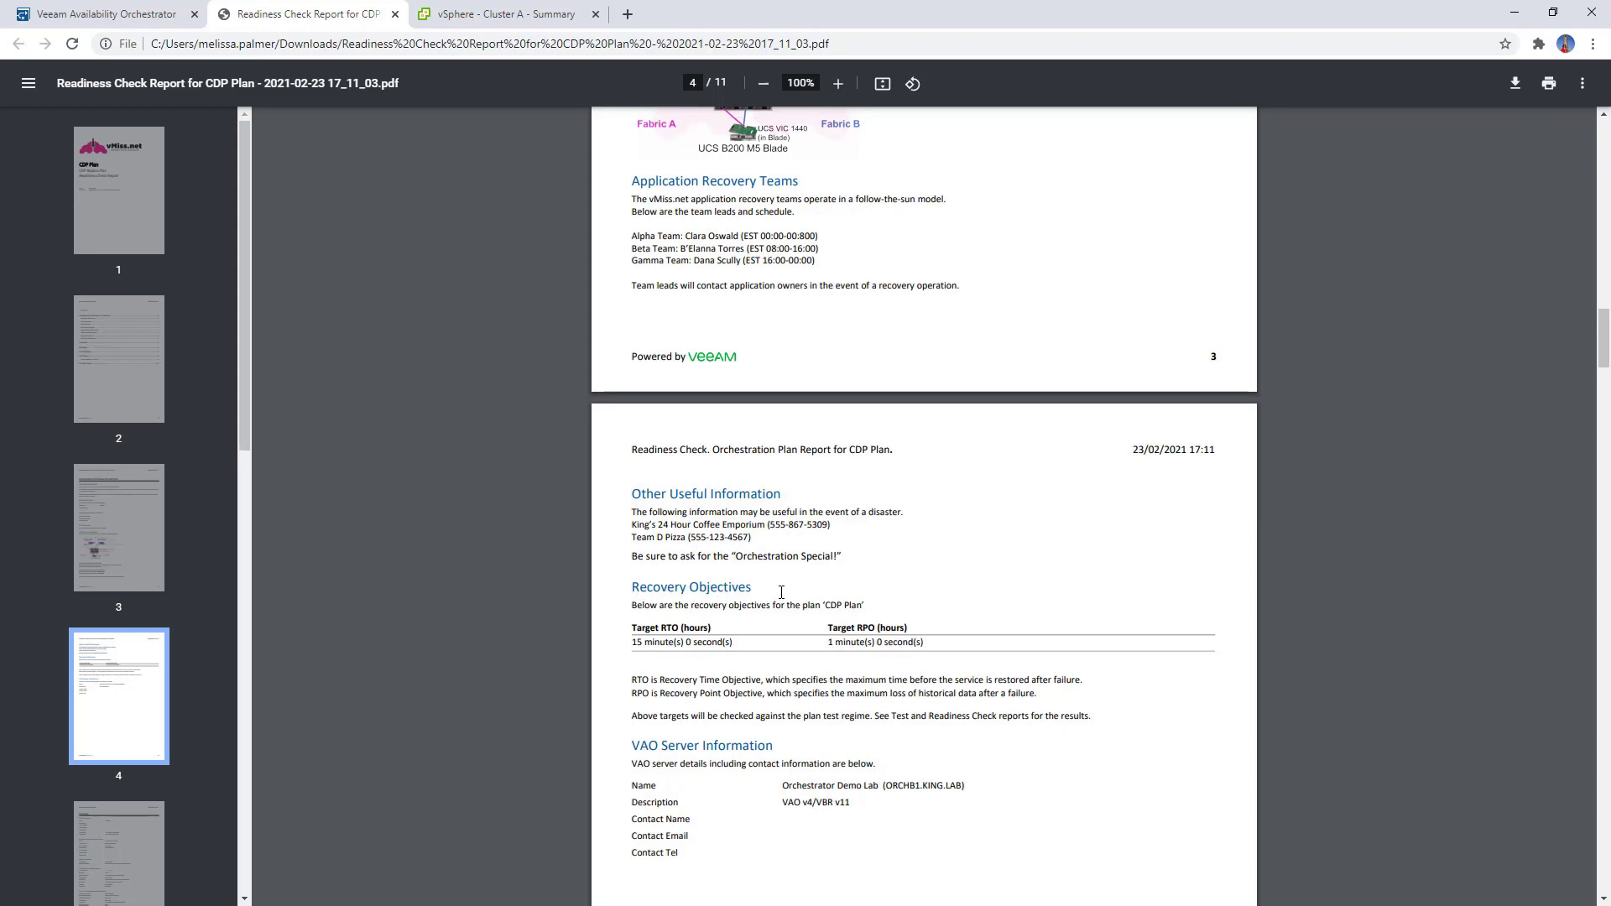
{"action": "scroll", "coordinate": [781, 592], "scroll_direction": "down", "scroll_amount": 12}
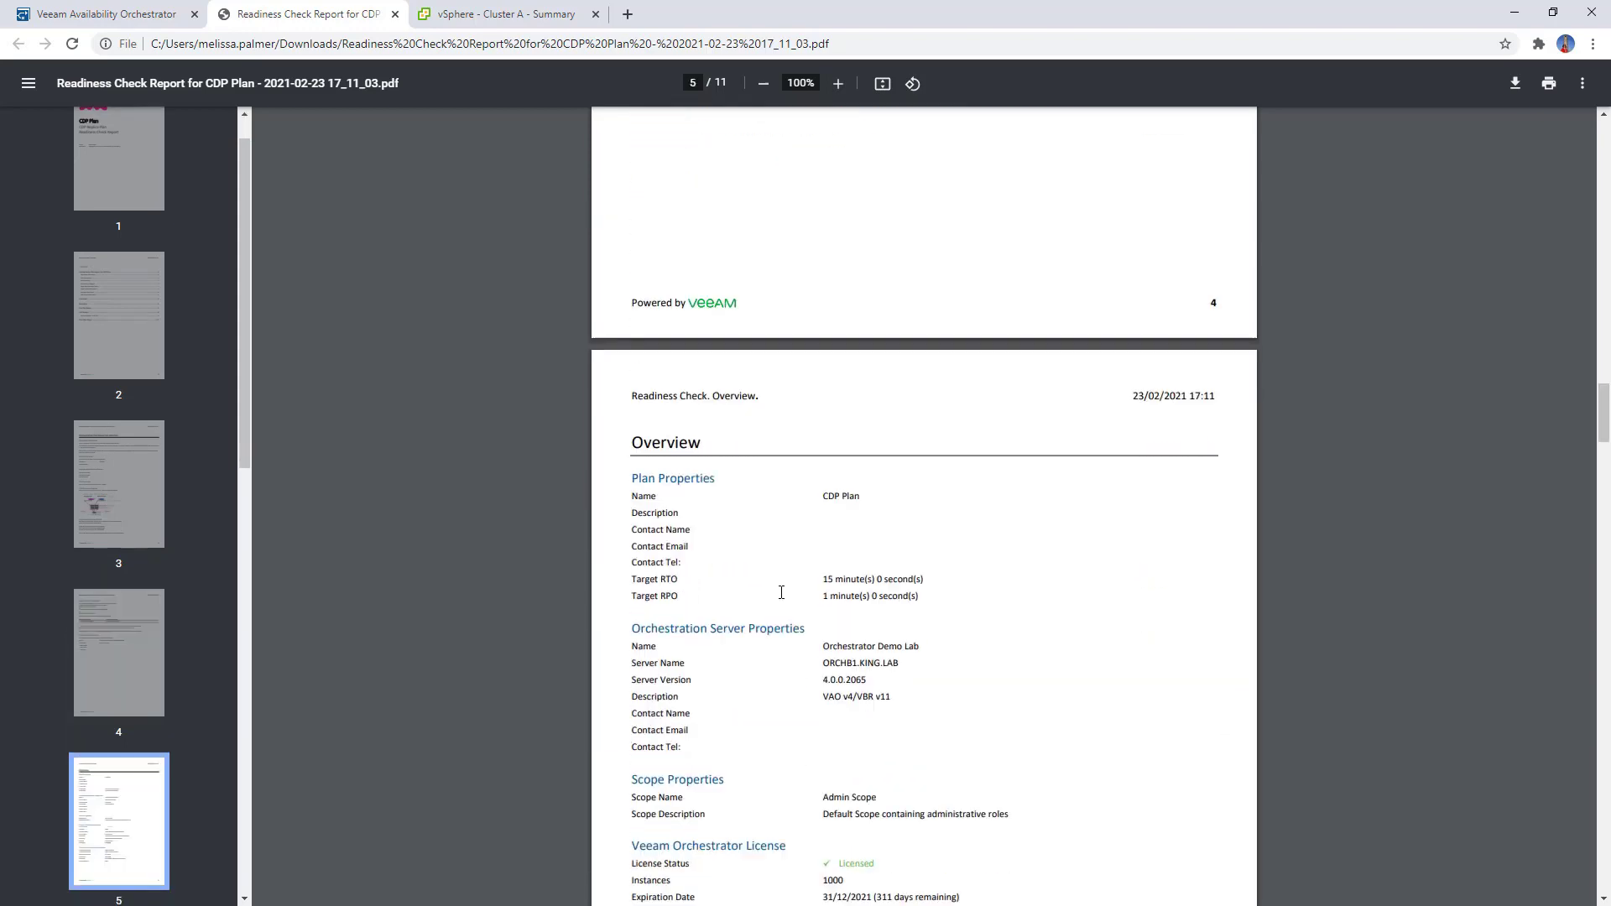
{"action": "scroll", "coordinate": [781, 592], "scroll_direction": "down", "scroll_amount": 2}
{"action": "scroll", "coordinate": [781, 593], "scroll_direction": "down", "scroll_amount": 8}
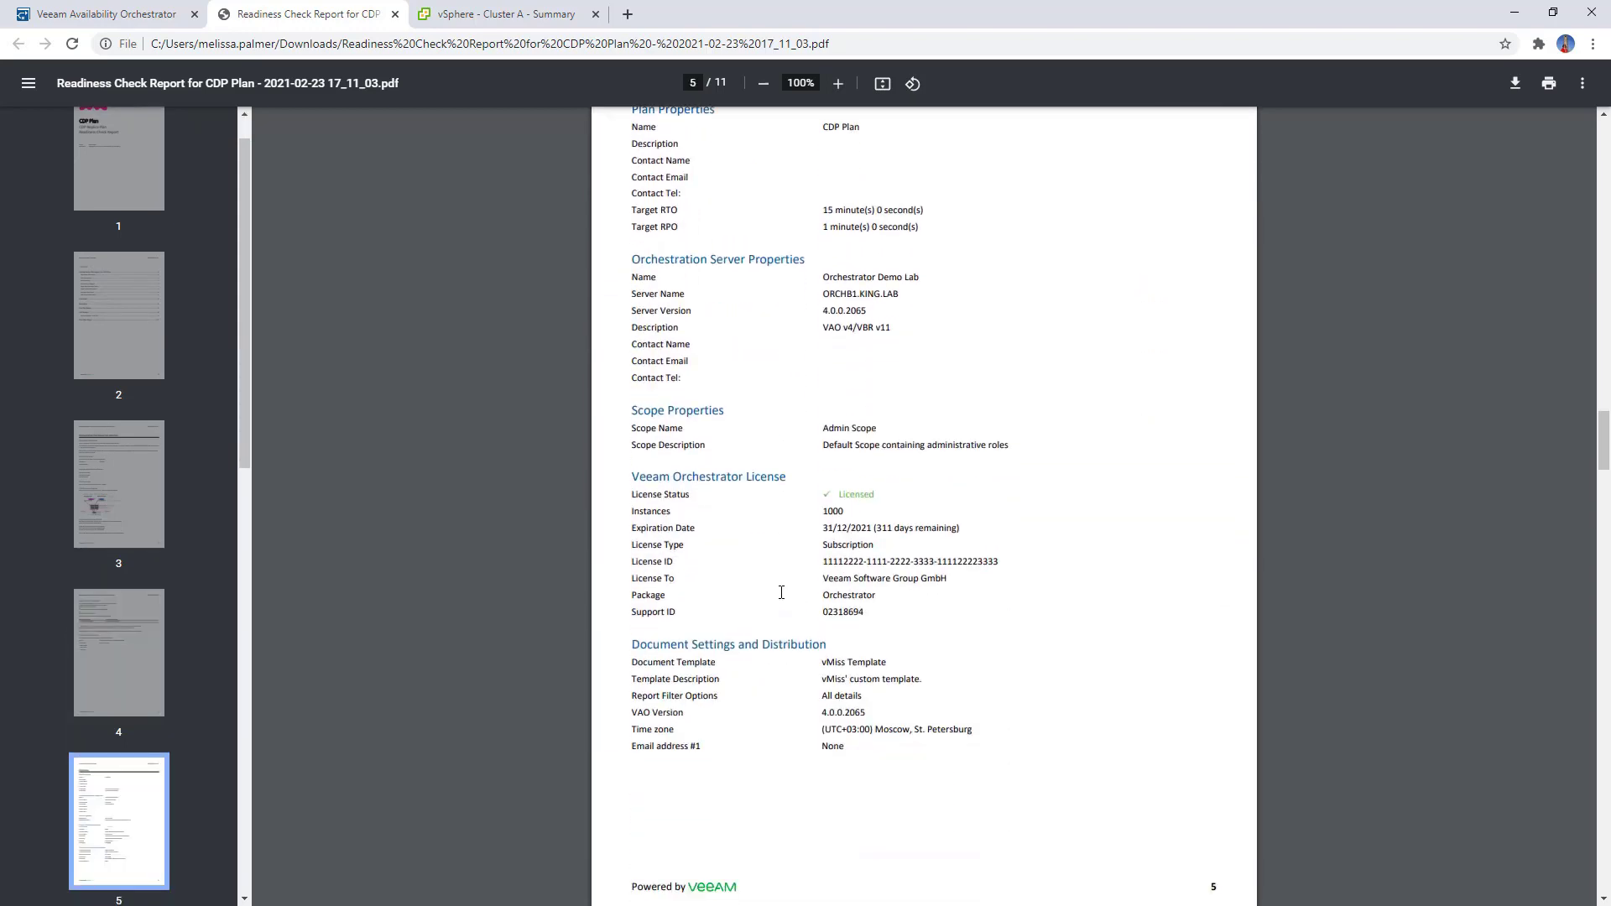
{"action": "scroll", "coordinate": [781, 593], "scroll_direction": "down", "scroll_amount": 3}
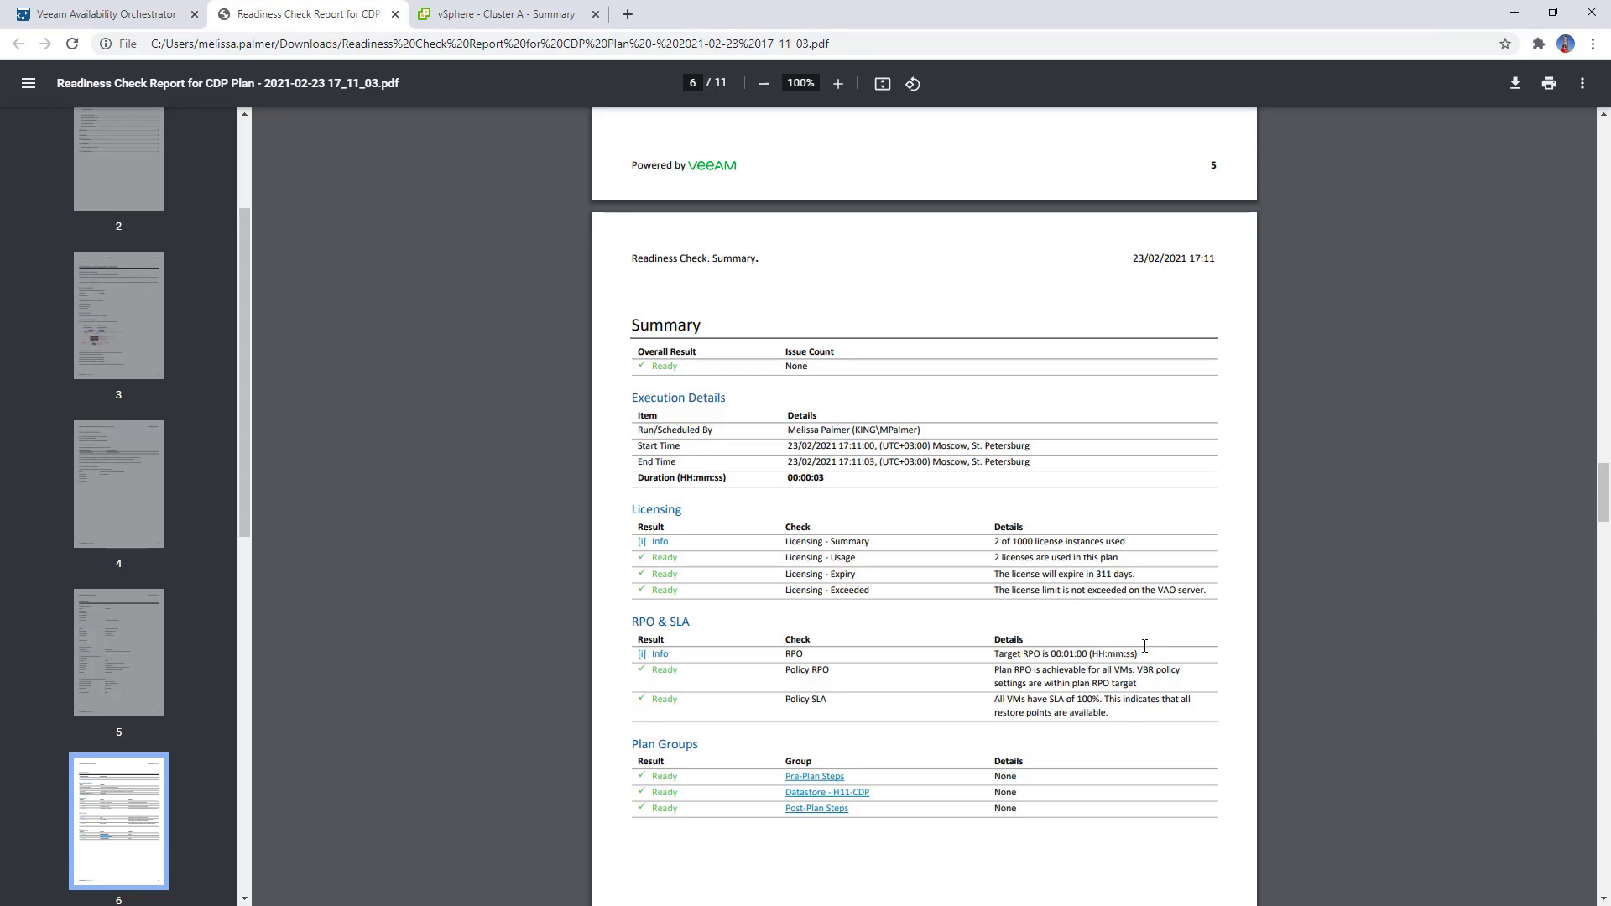
Return to the orchestration plans in Veeam Availability Orchestrator and enable CDP Plan
{"action": "left_click", "coordinate": [156, 14]}
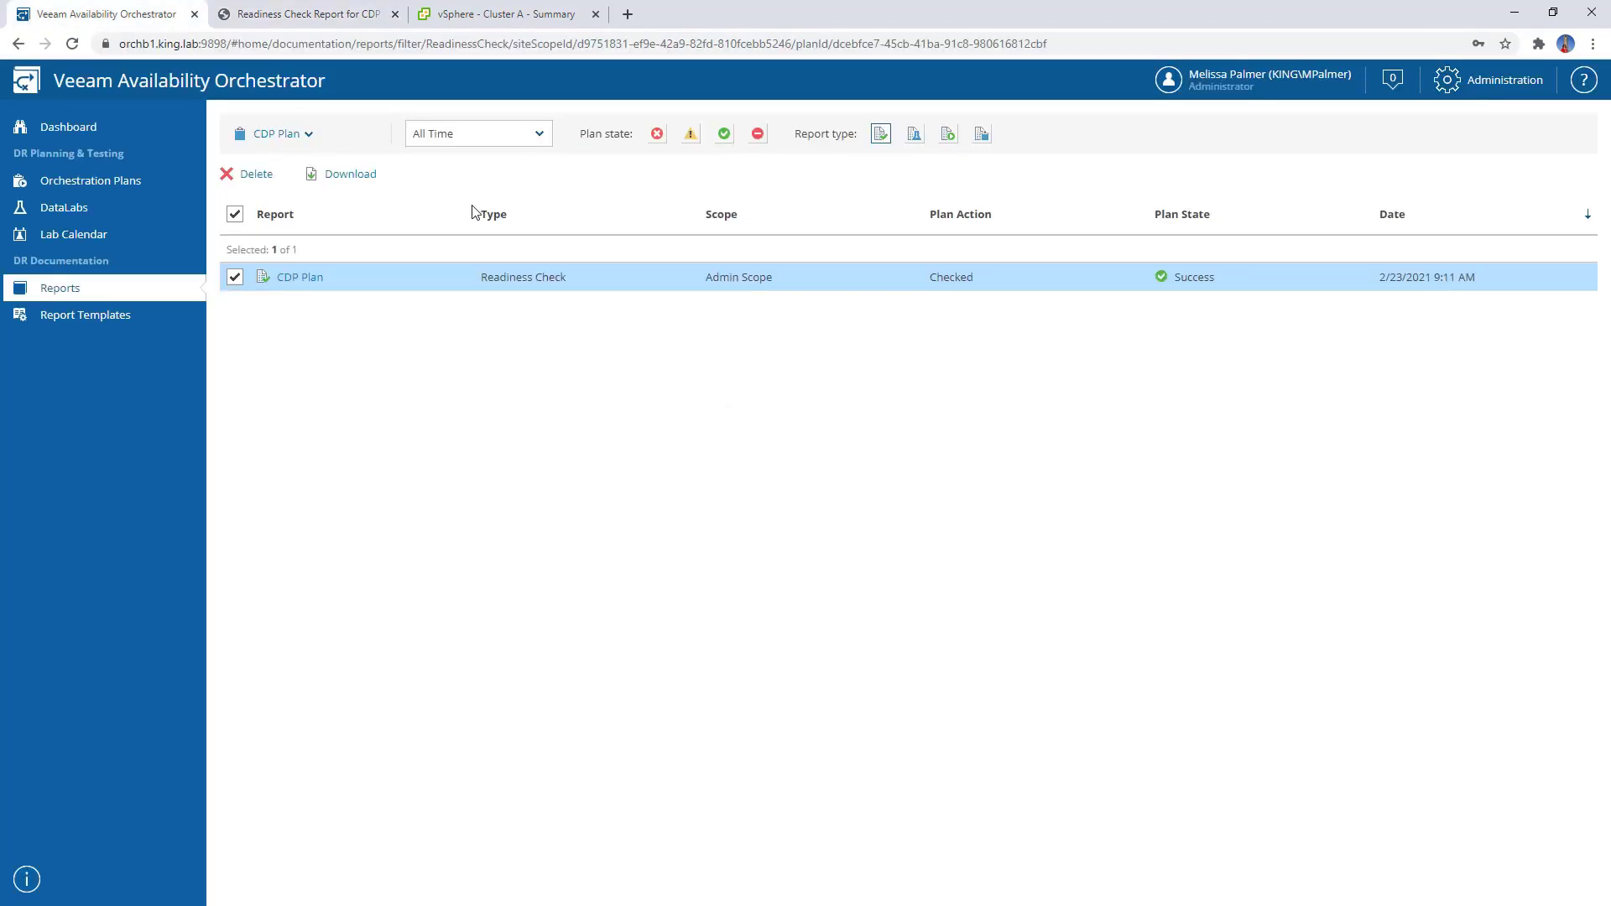
{"action": "left_click", "coordinate": [142, 180]}
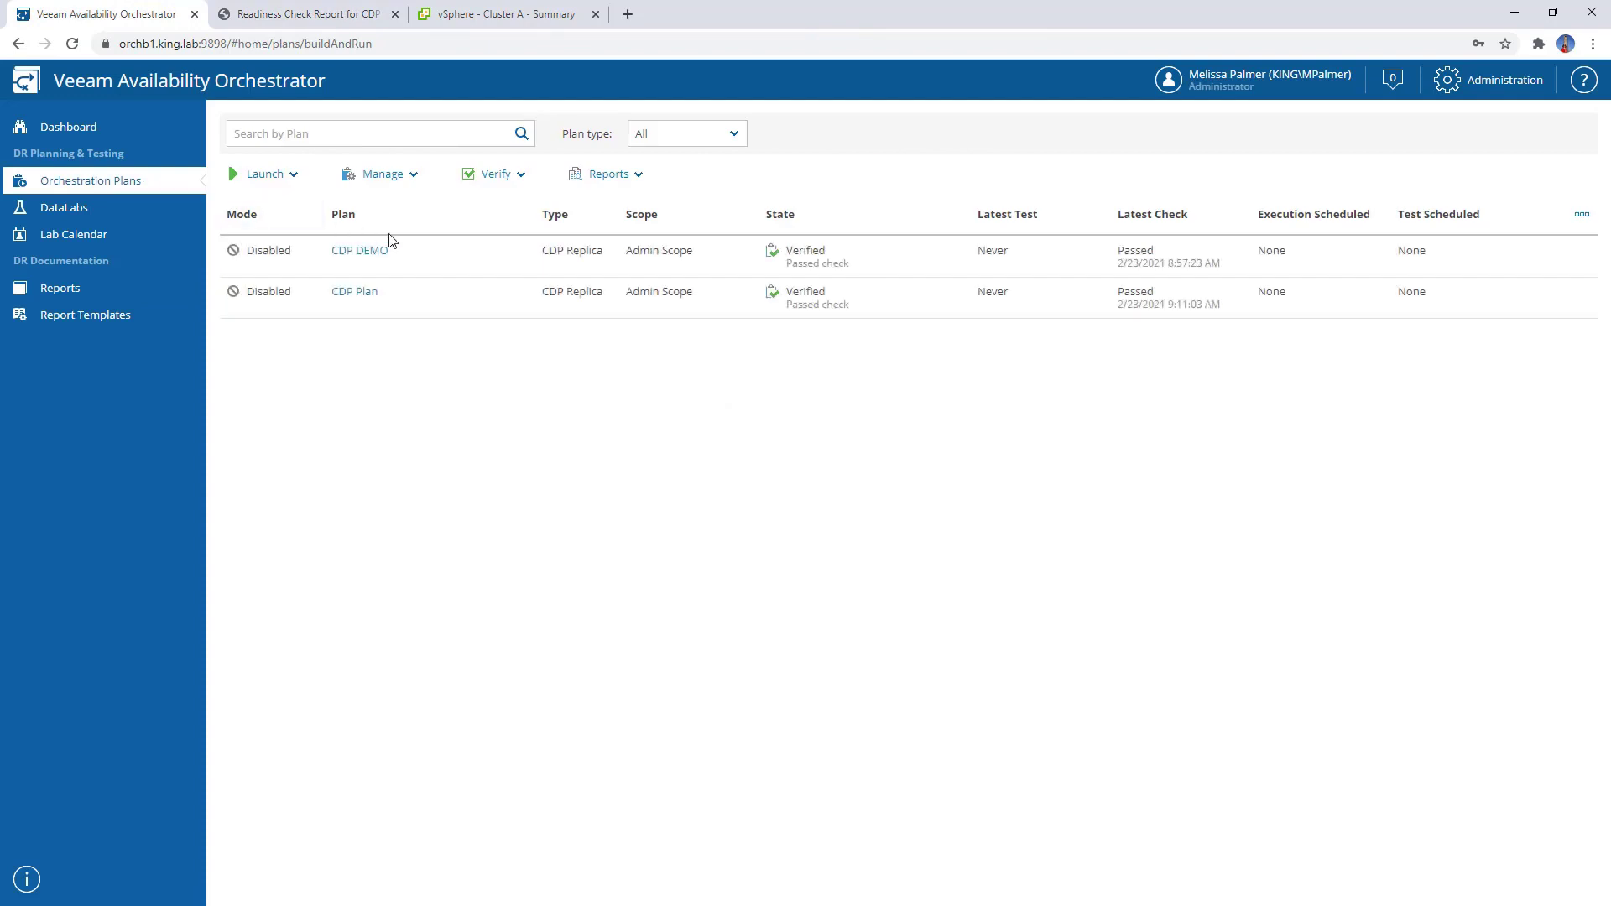
{"action": "left_click", "coordinate": [485, 310]}
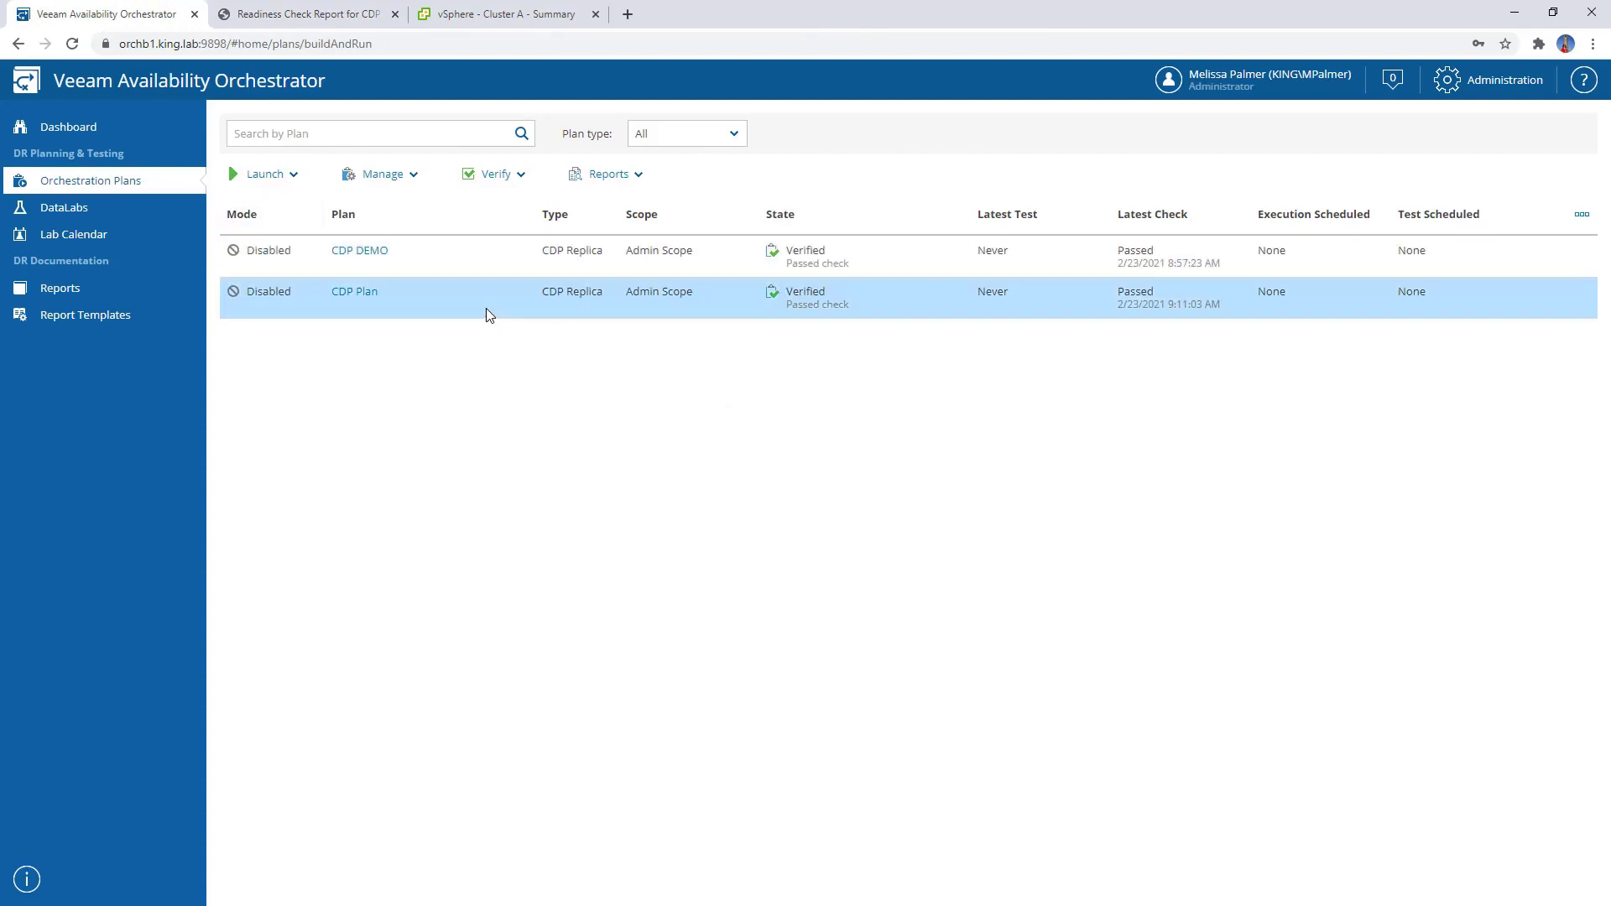
{"action": "left_click", "coordinate": [401, 177]}
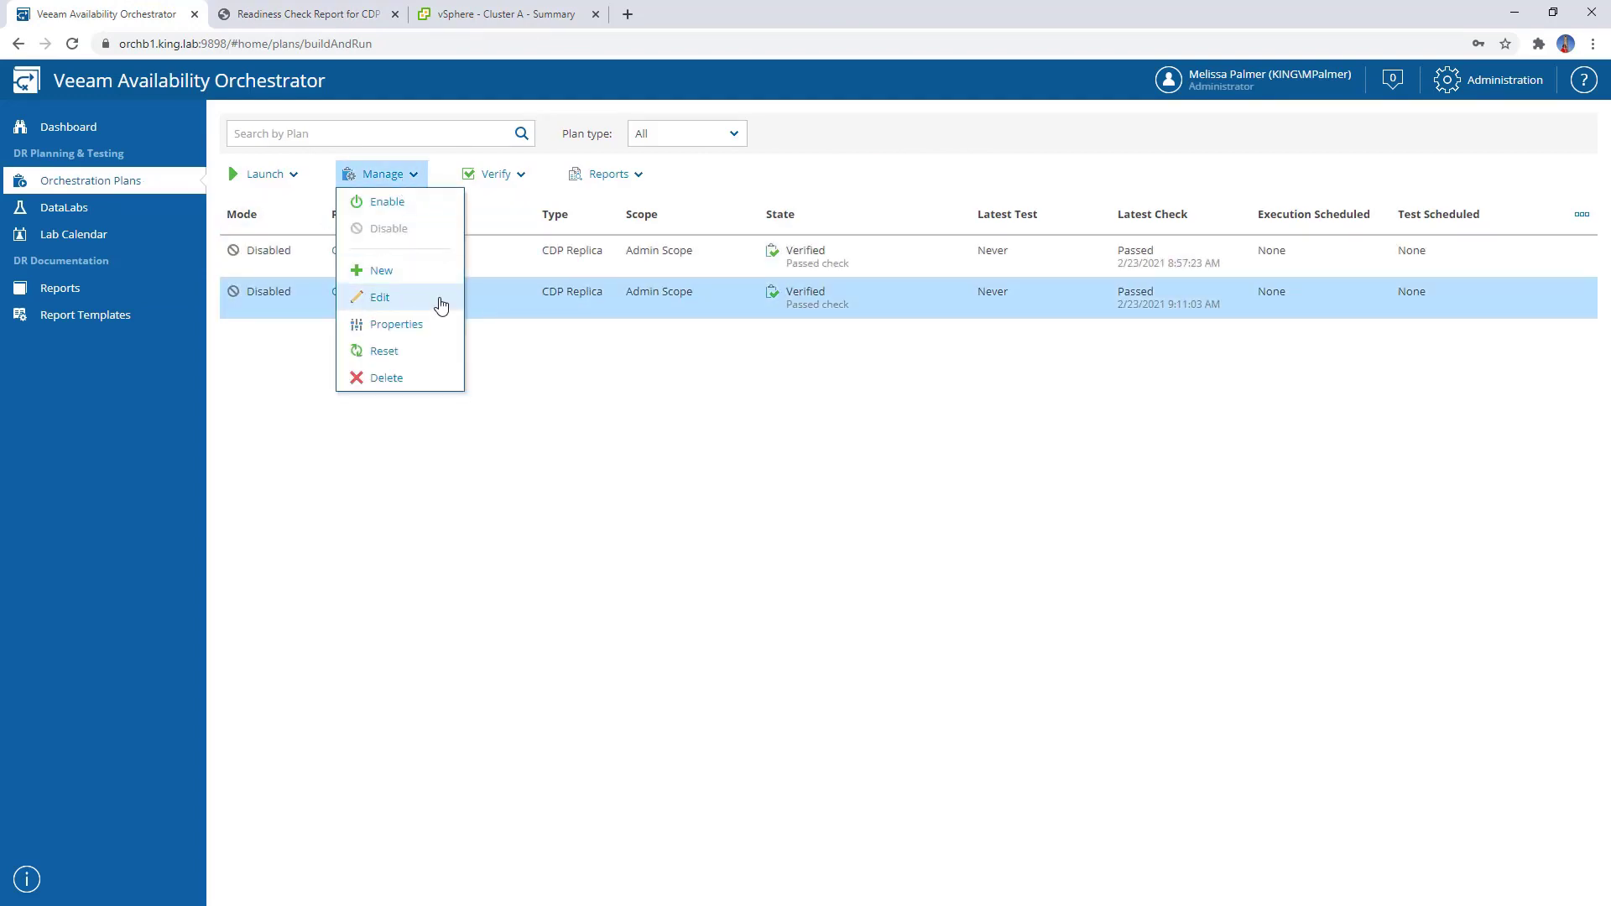
{"action": "left_click", "coordinate": [407, 204]}
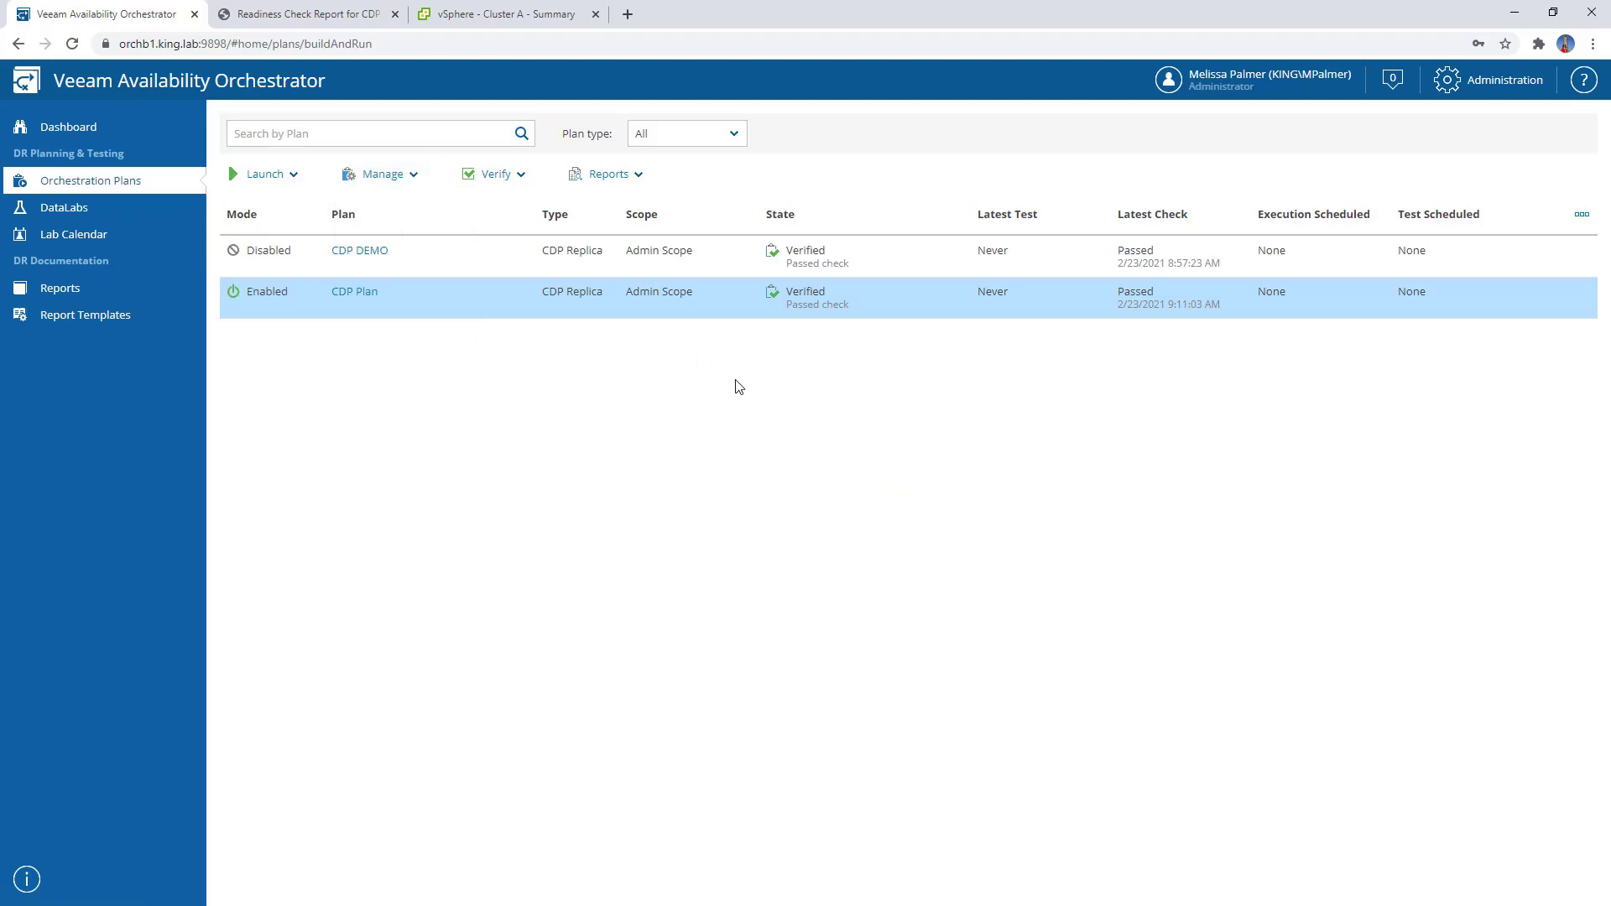
Start running CDP Plan and re-enter the account password to authorize the run
{"action": "right_click", "coordinate": [485, 294]}
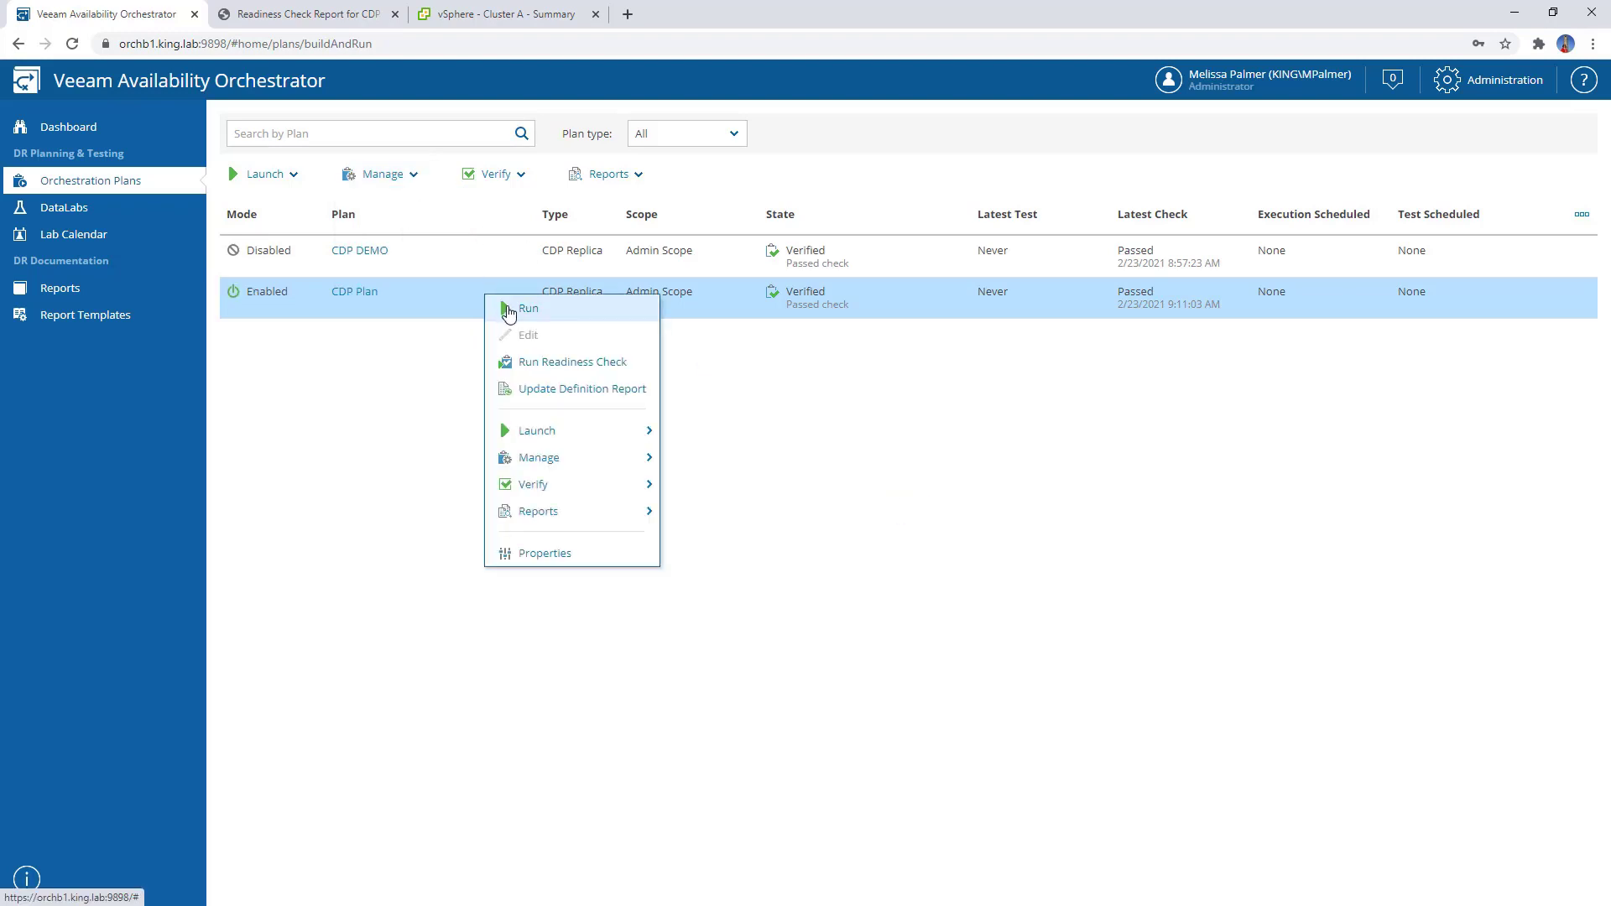
{"action": "left_click", "coordinate": [527, 309]}
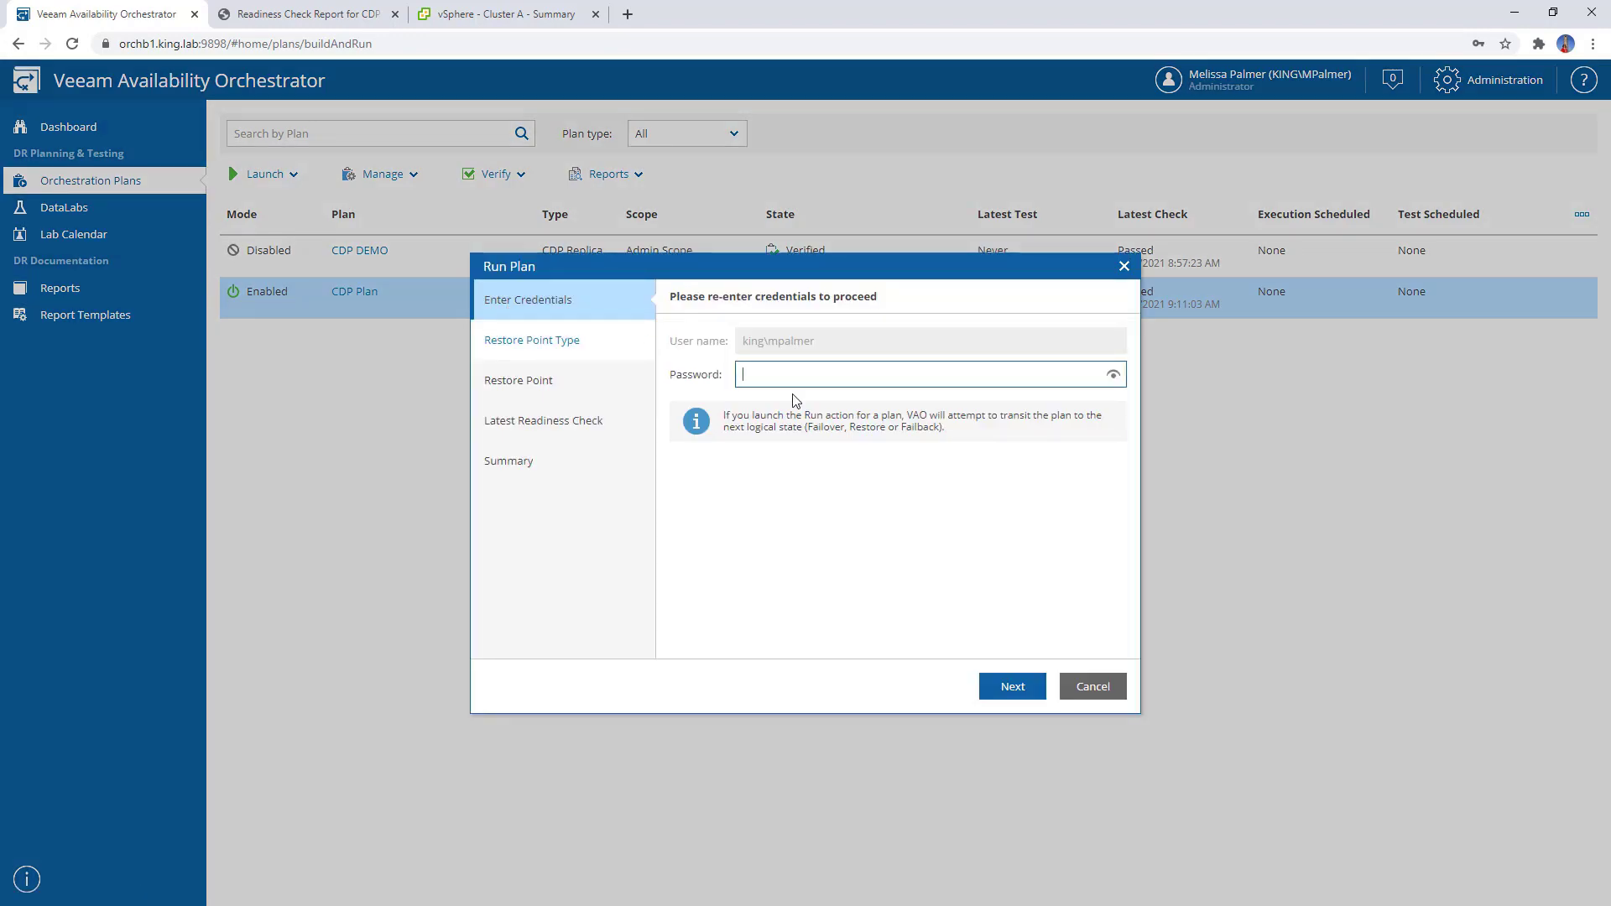
{"action": "type", "text": "•••••••••"}
{"action": "left_click", "coordinate": [1007, 685]}
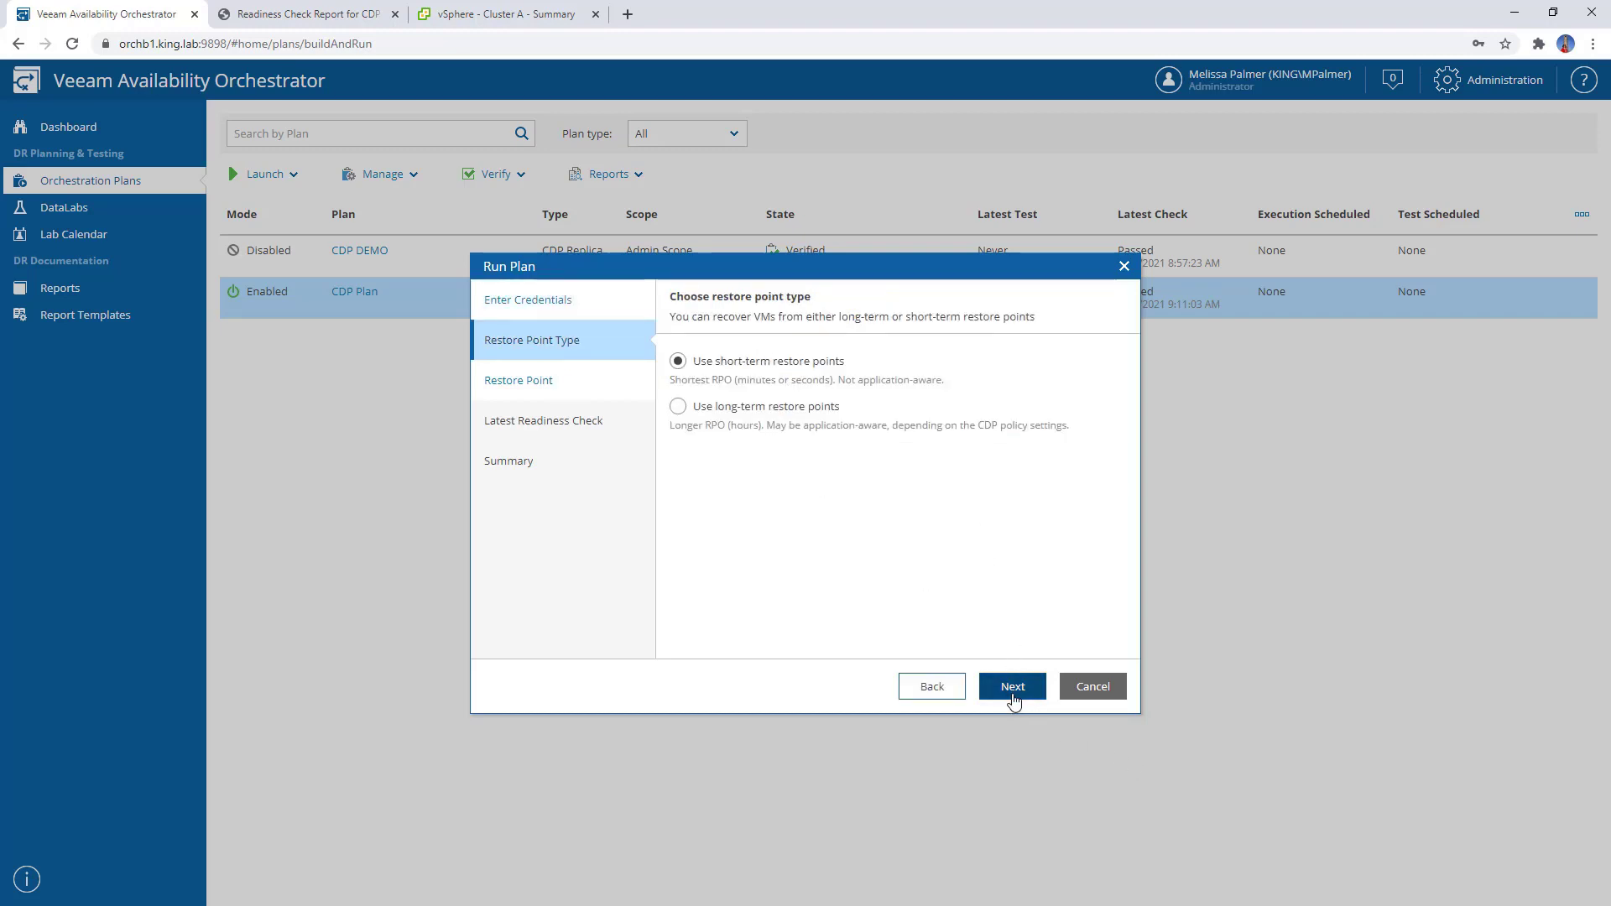
Accept short-term restore points, the latest restore point and the readiness check summary, and finish launching the failover
{"action": "left_click", "coordinate": [1013, 698]}
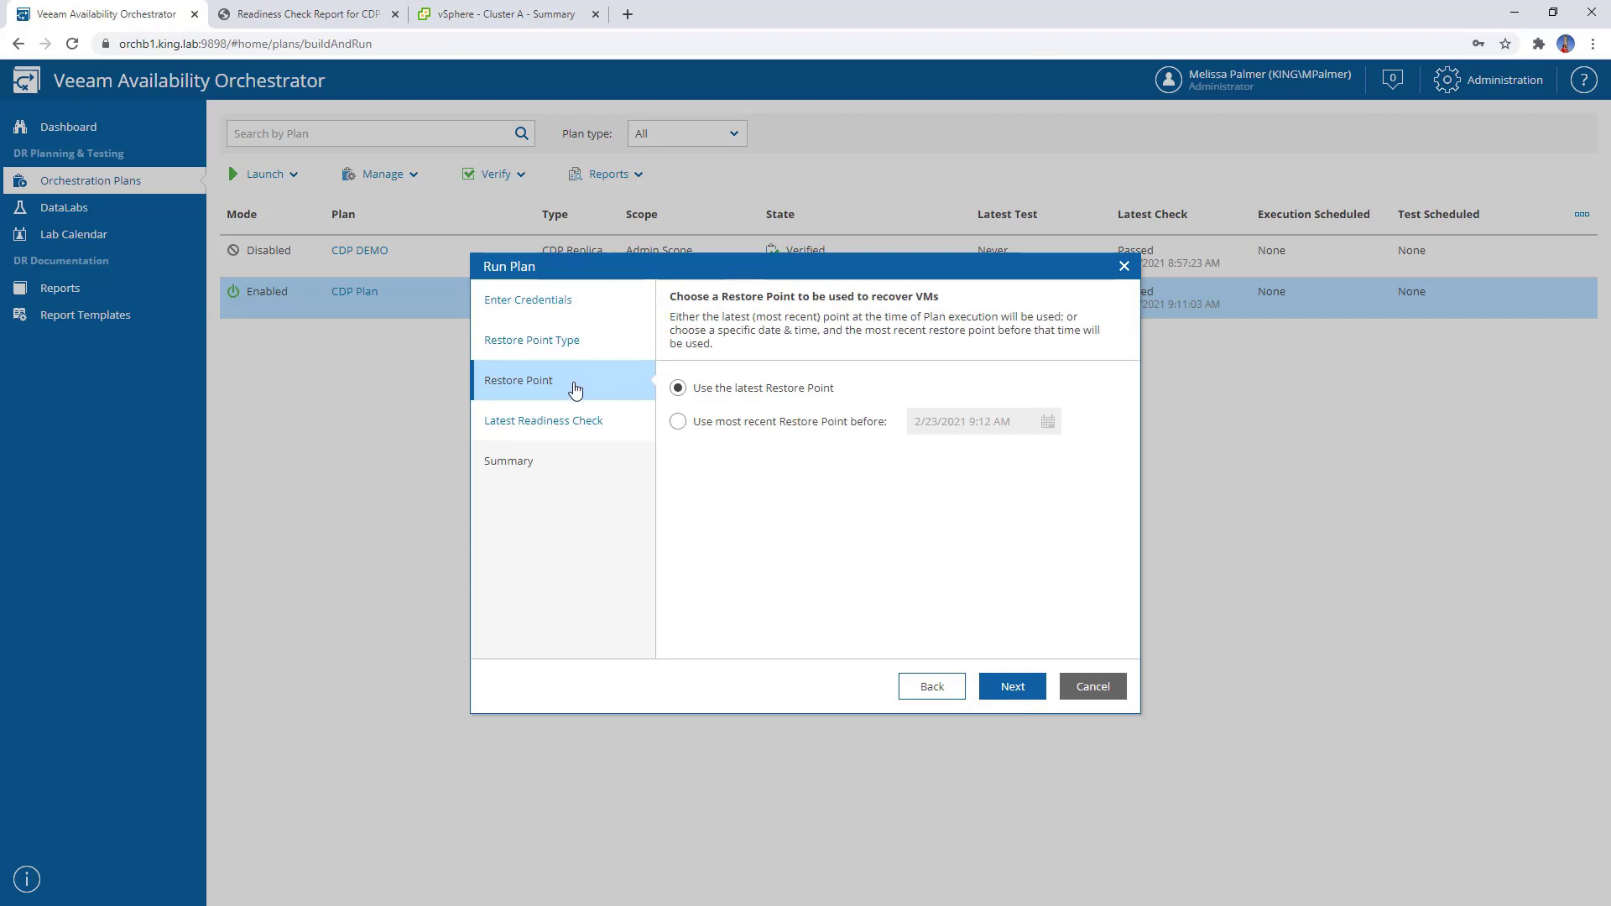
{"action": "left_click", "coordinate": [1013, 686]}
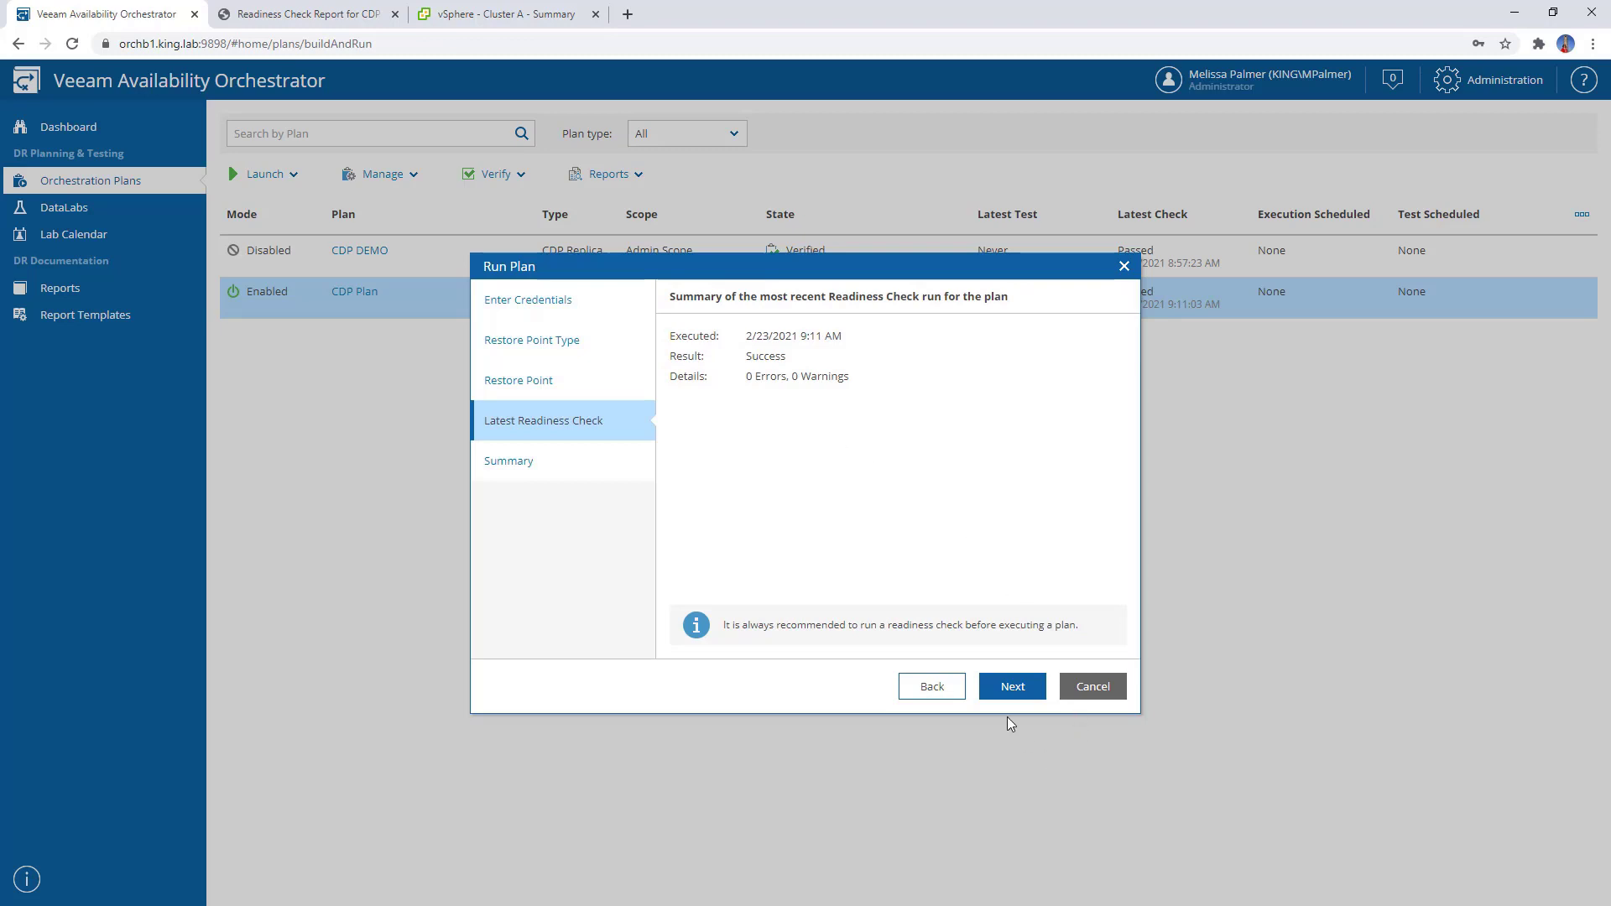
{"action": "left_click", "coordinate": [1004, 693]}
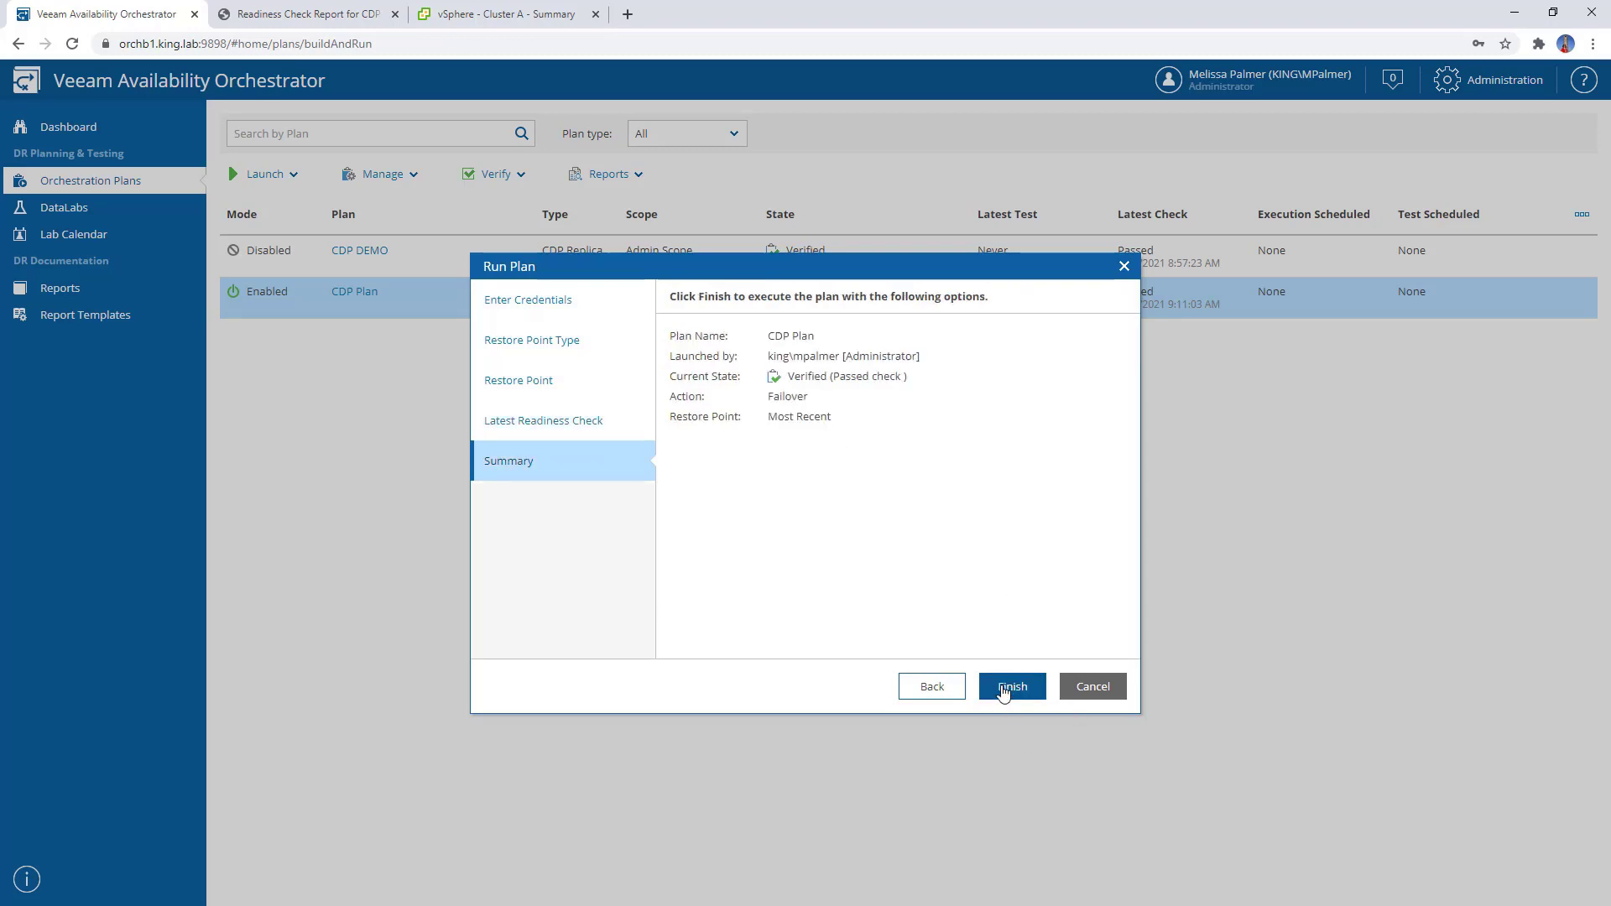
{"action": "left_click", "coordinate": [1004, 693]}
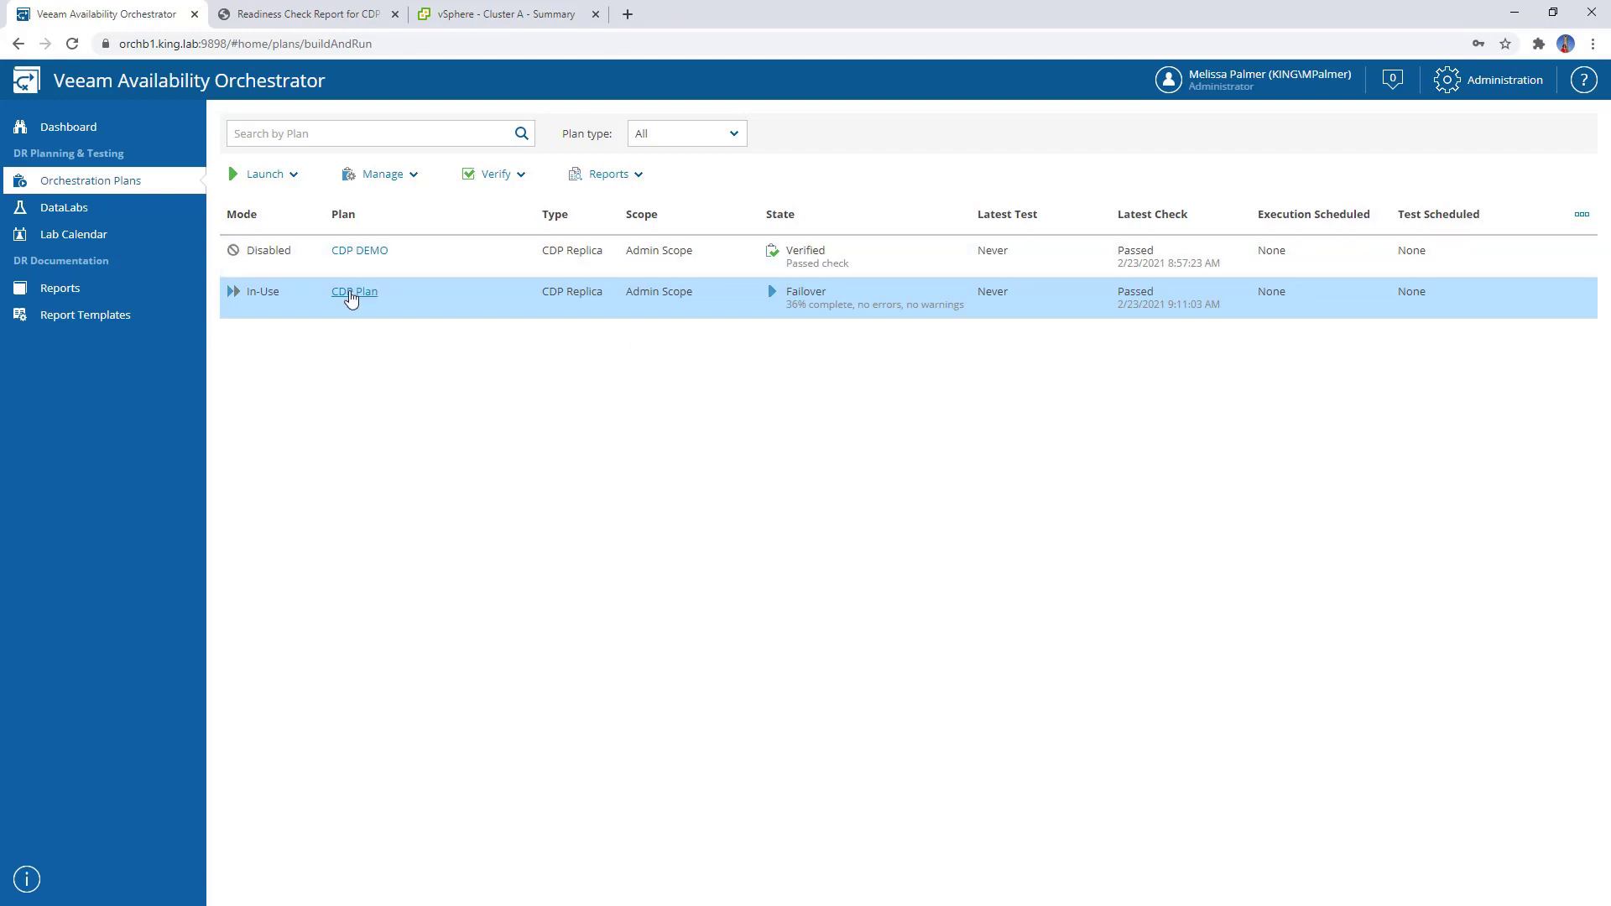
Open the running CDP Plan and inspect the details of DEMO1's Process CDP Replica VM step
{"action": "left_click", "coordinate": [352, 292]}
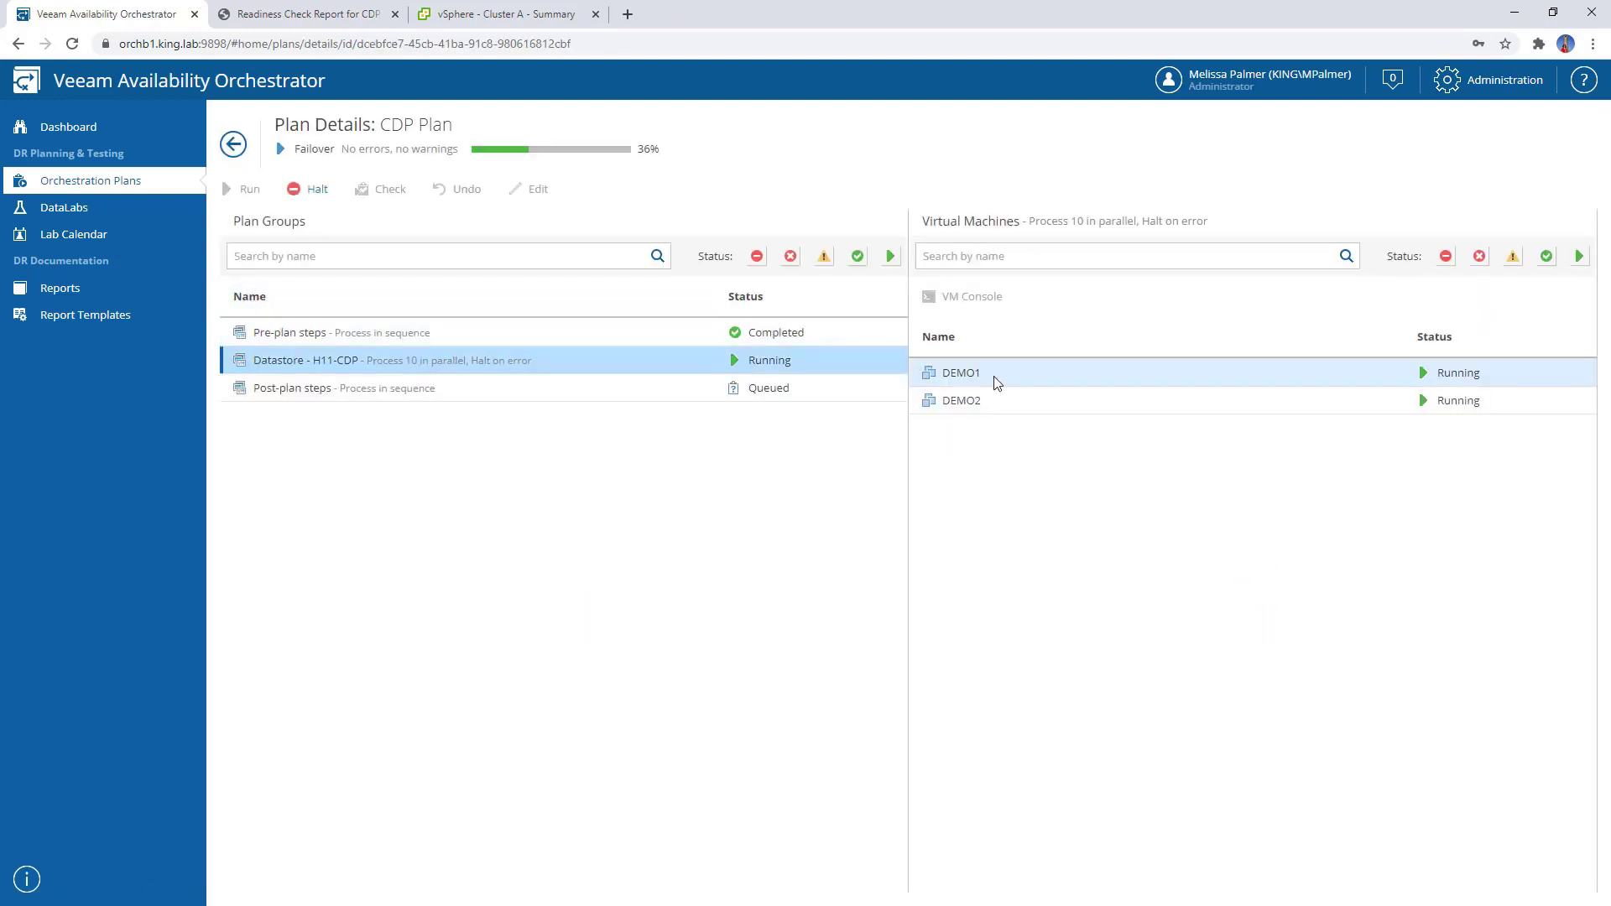
{"action": "left_click", "coordinate": [994, 377]}
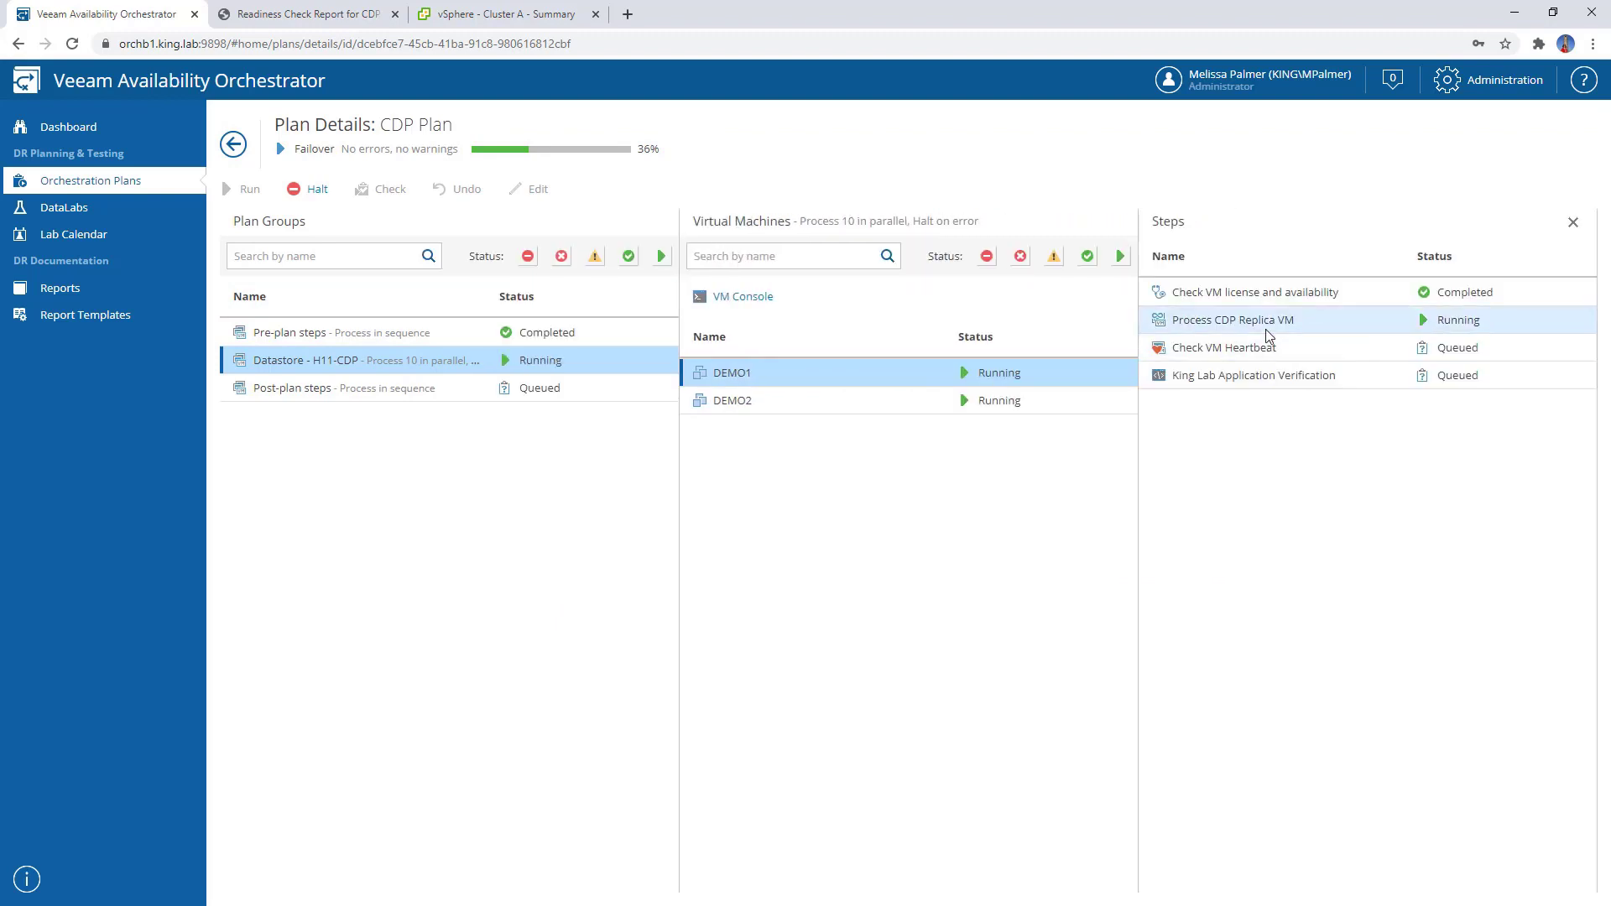
{"action": "left_click", "coordinate": [1266, 327]}
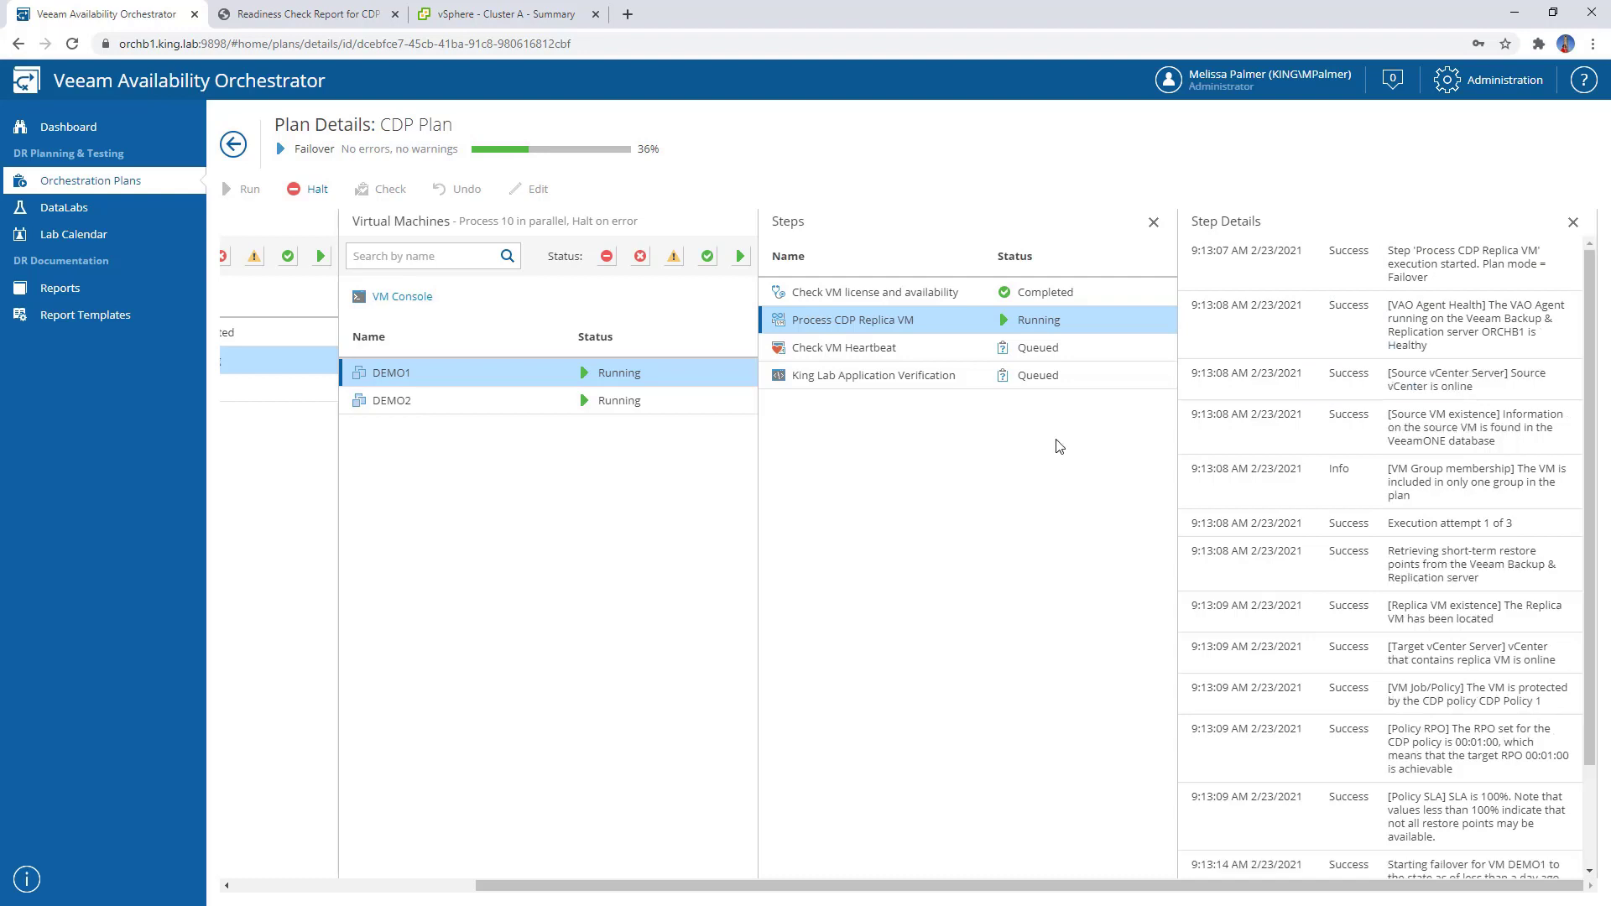
Check the replica VMs in the vSphere Client, then open DEMO1's VM console from Veeam Availability Orchestrator
{"action": "left_click", "coordinate": [475, 17]}
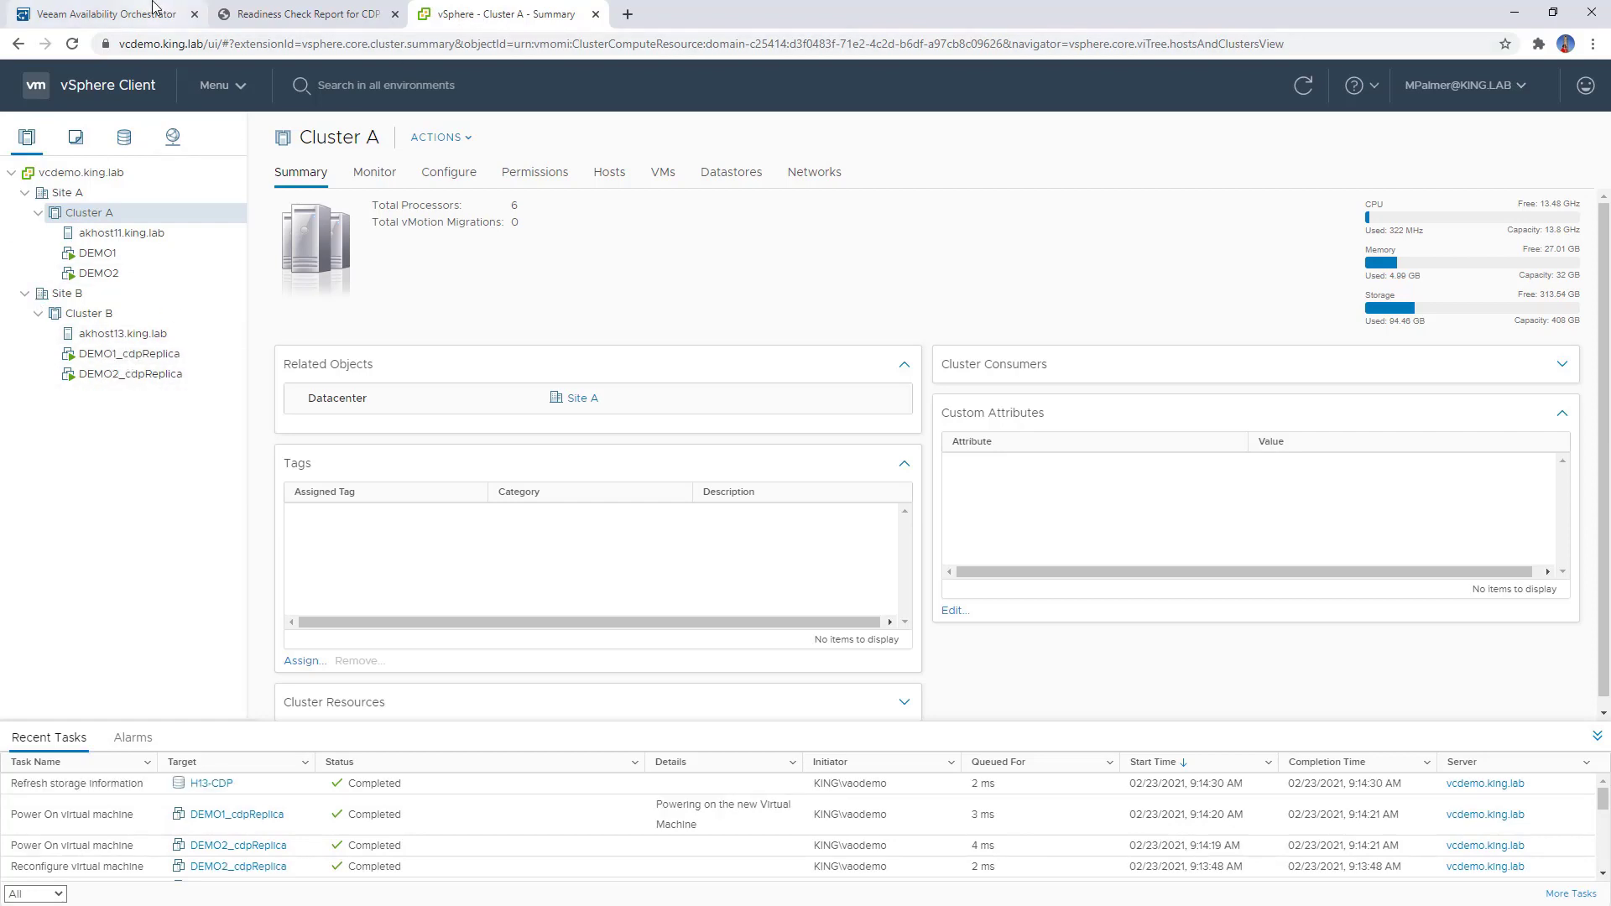
{"action": "left_click", "coordinate": [118, 14]}
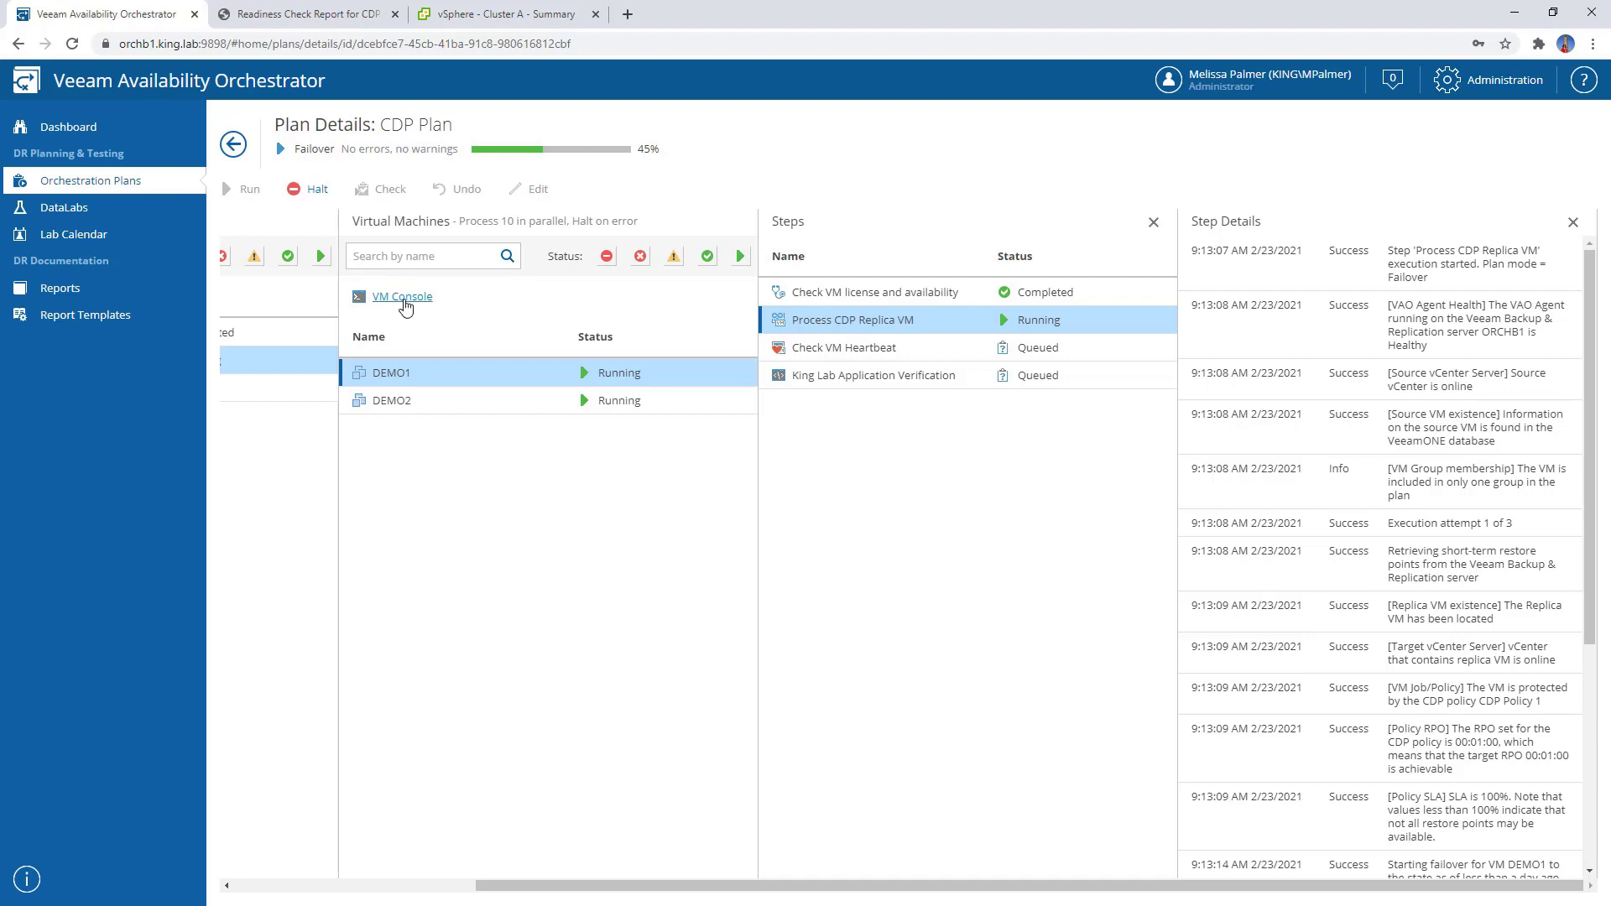
{"action": "left_click", "coordinate": [404, 299]}
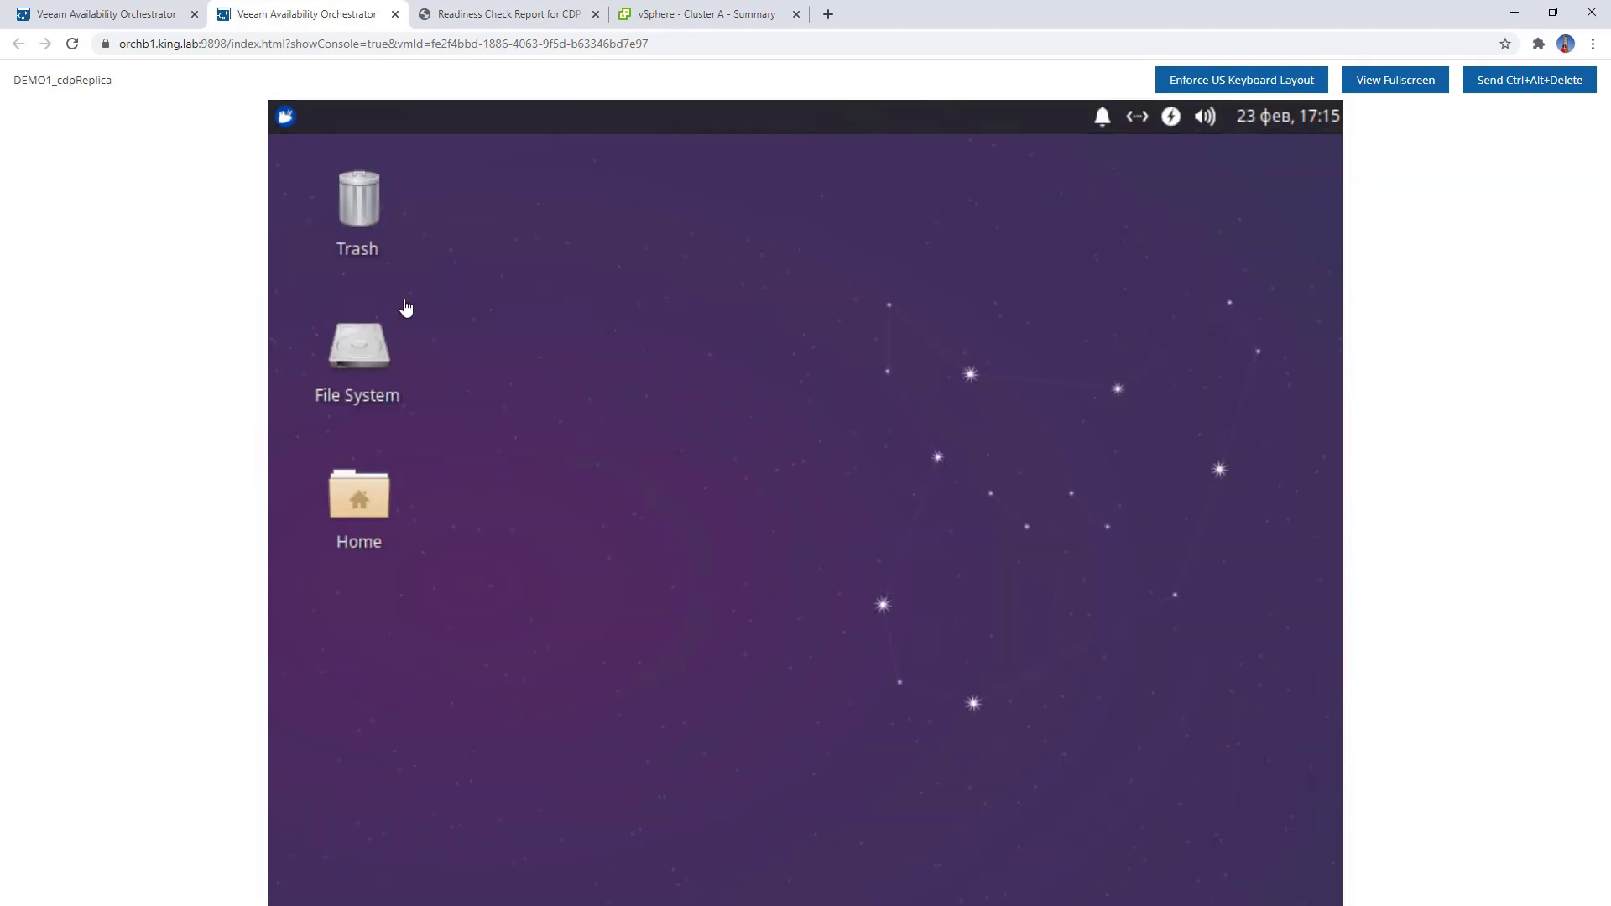
Check the failover progress in the plan list, then reopen CDP Plan and inspect DEMO1's King Lab Application Verification step details
{"action": "left_click", "coordinate": [94, 15]}
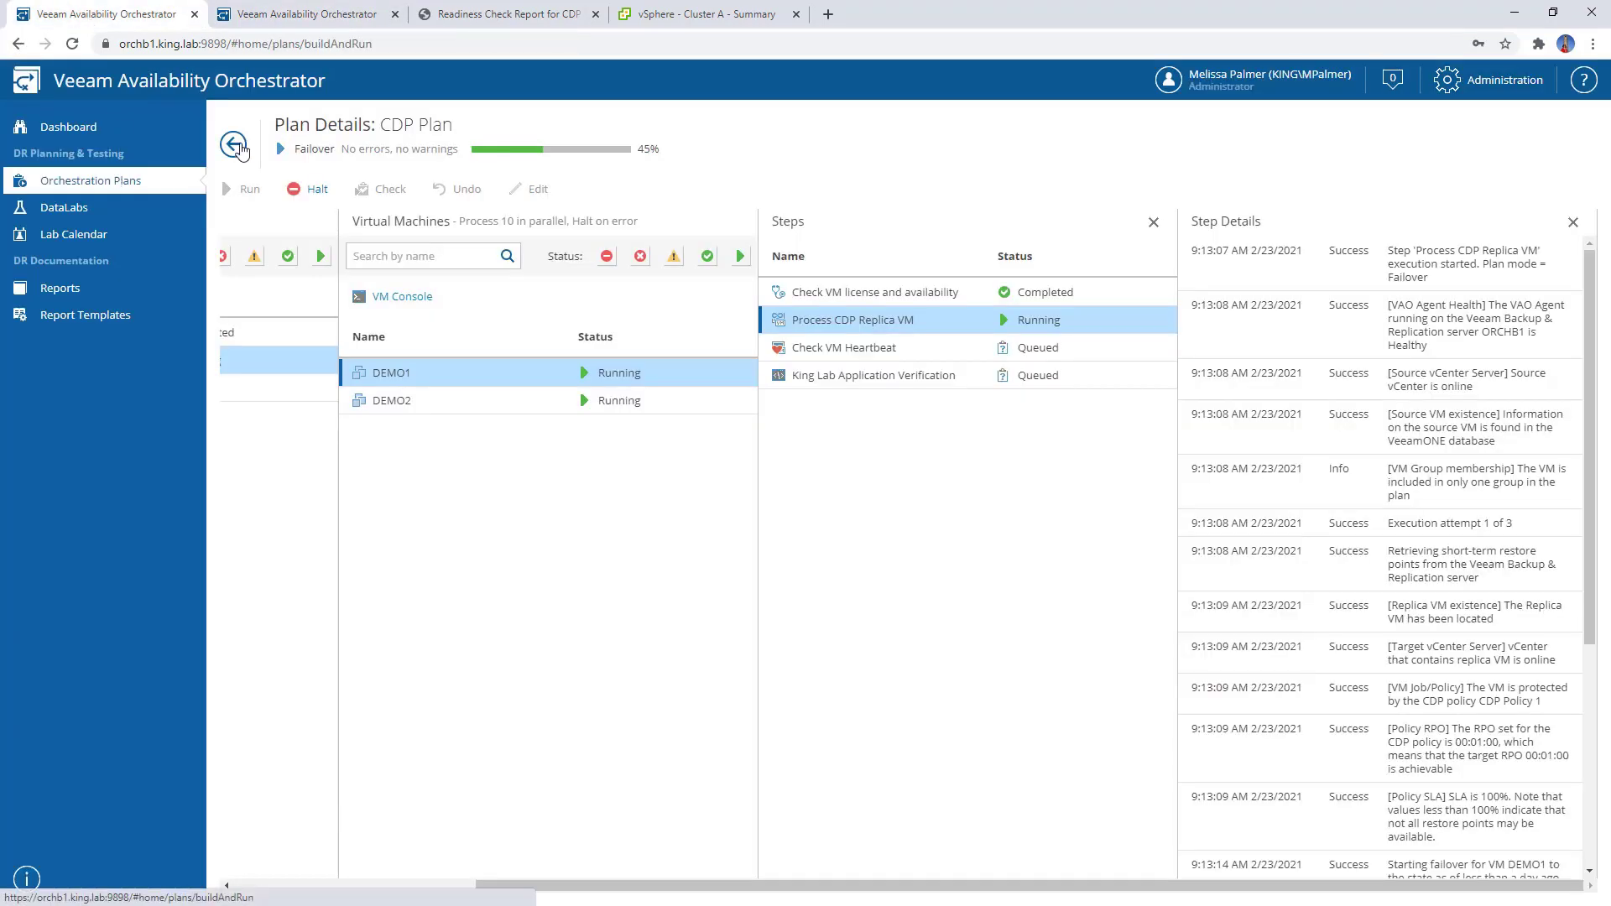
{"action": "left_click", "coordinate": [236, 147]}
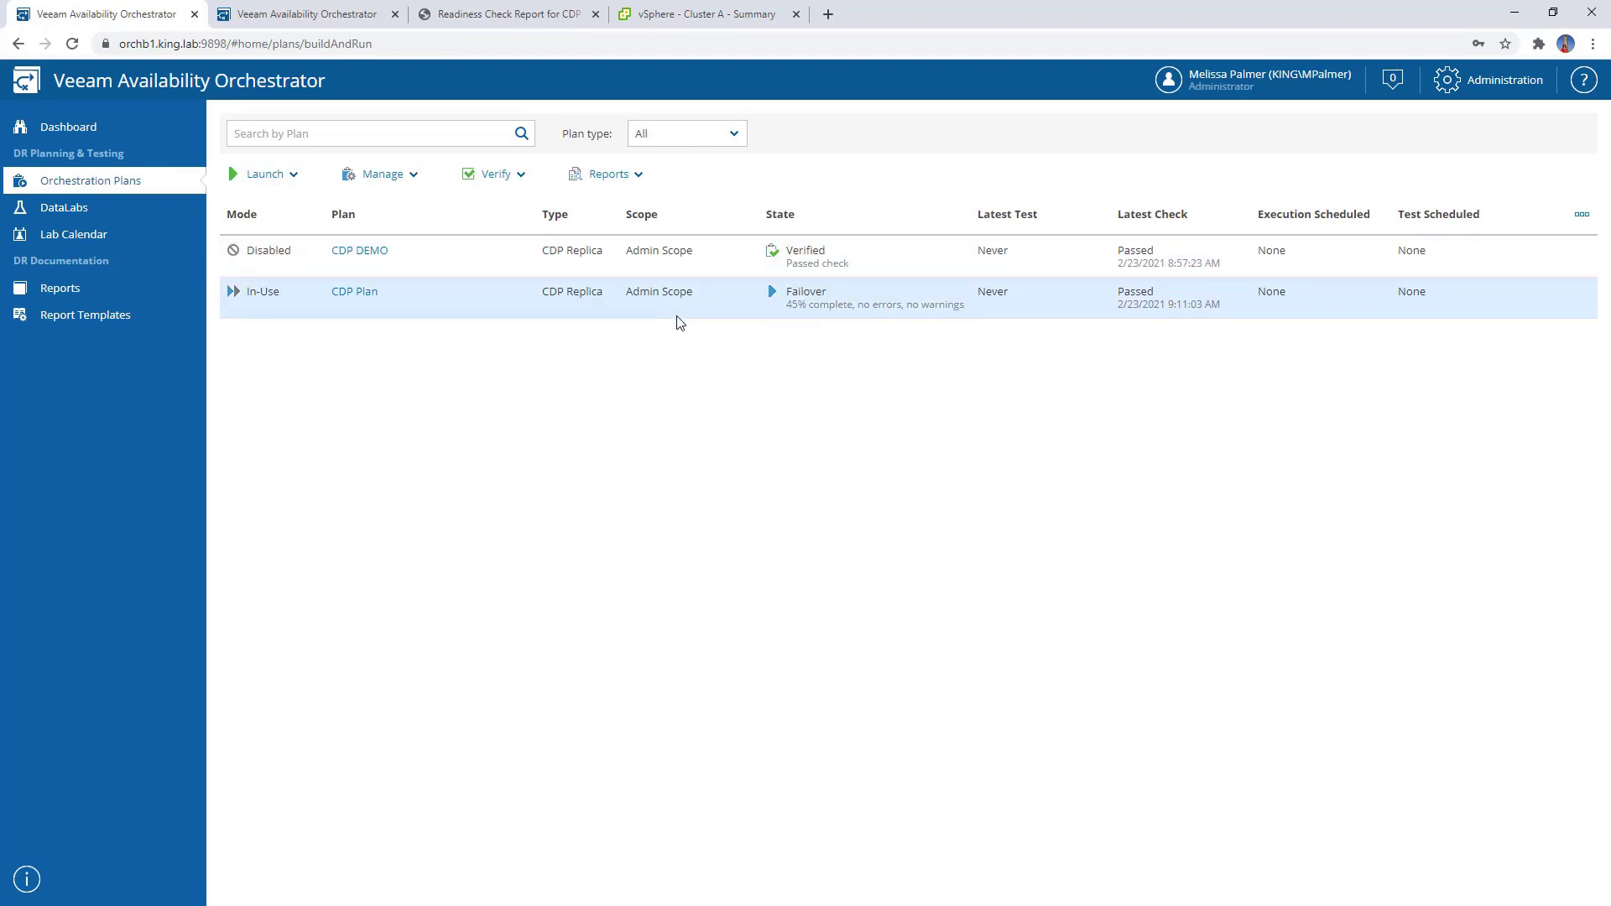
{"action": "left_click", "coordinate": [46, 134]}
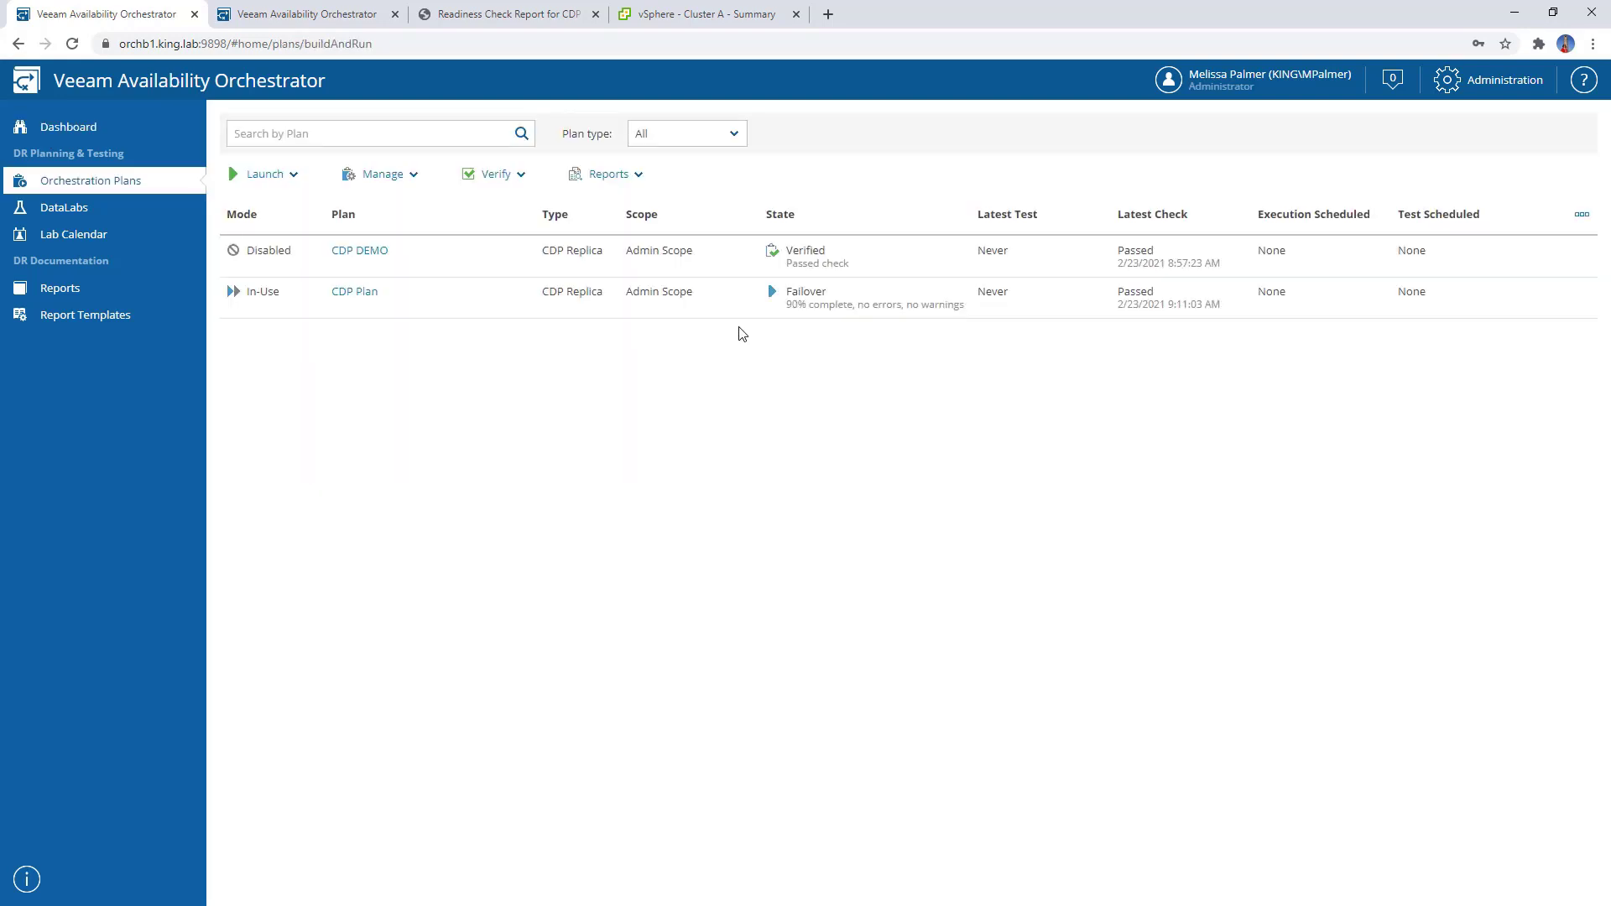
{"action": "left_click", "coordinate": [361, 298]}
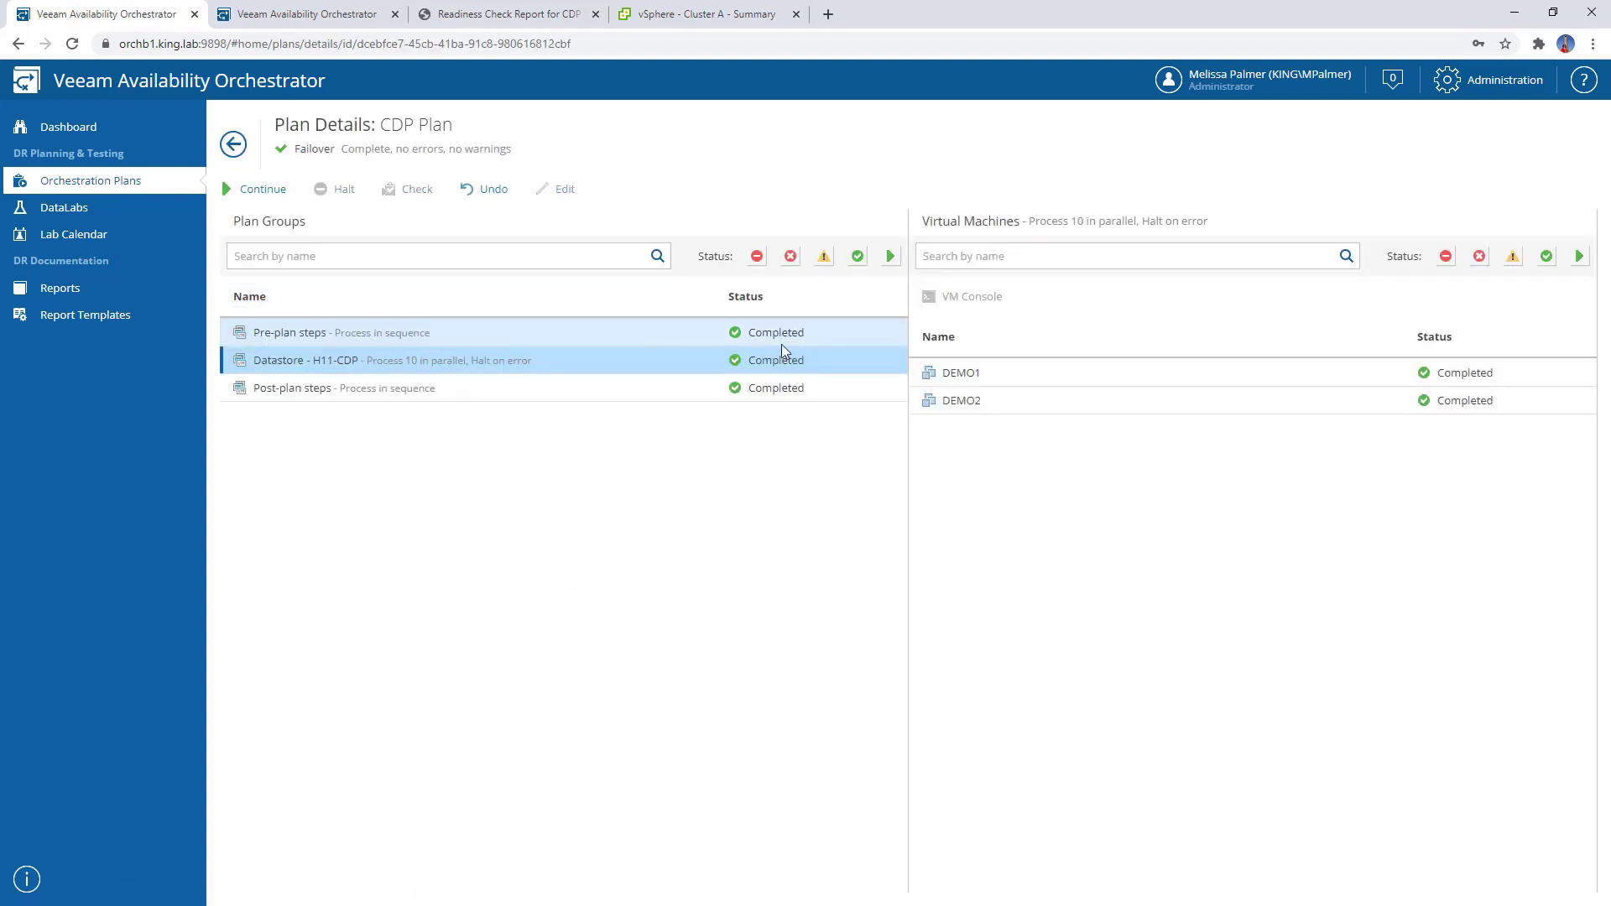
{"action": "left_click", "coordinate": [940, 375]}
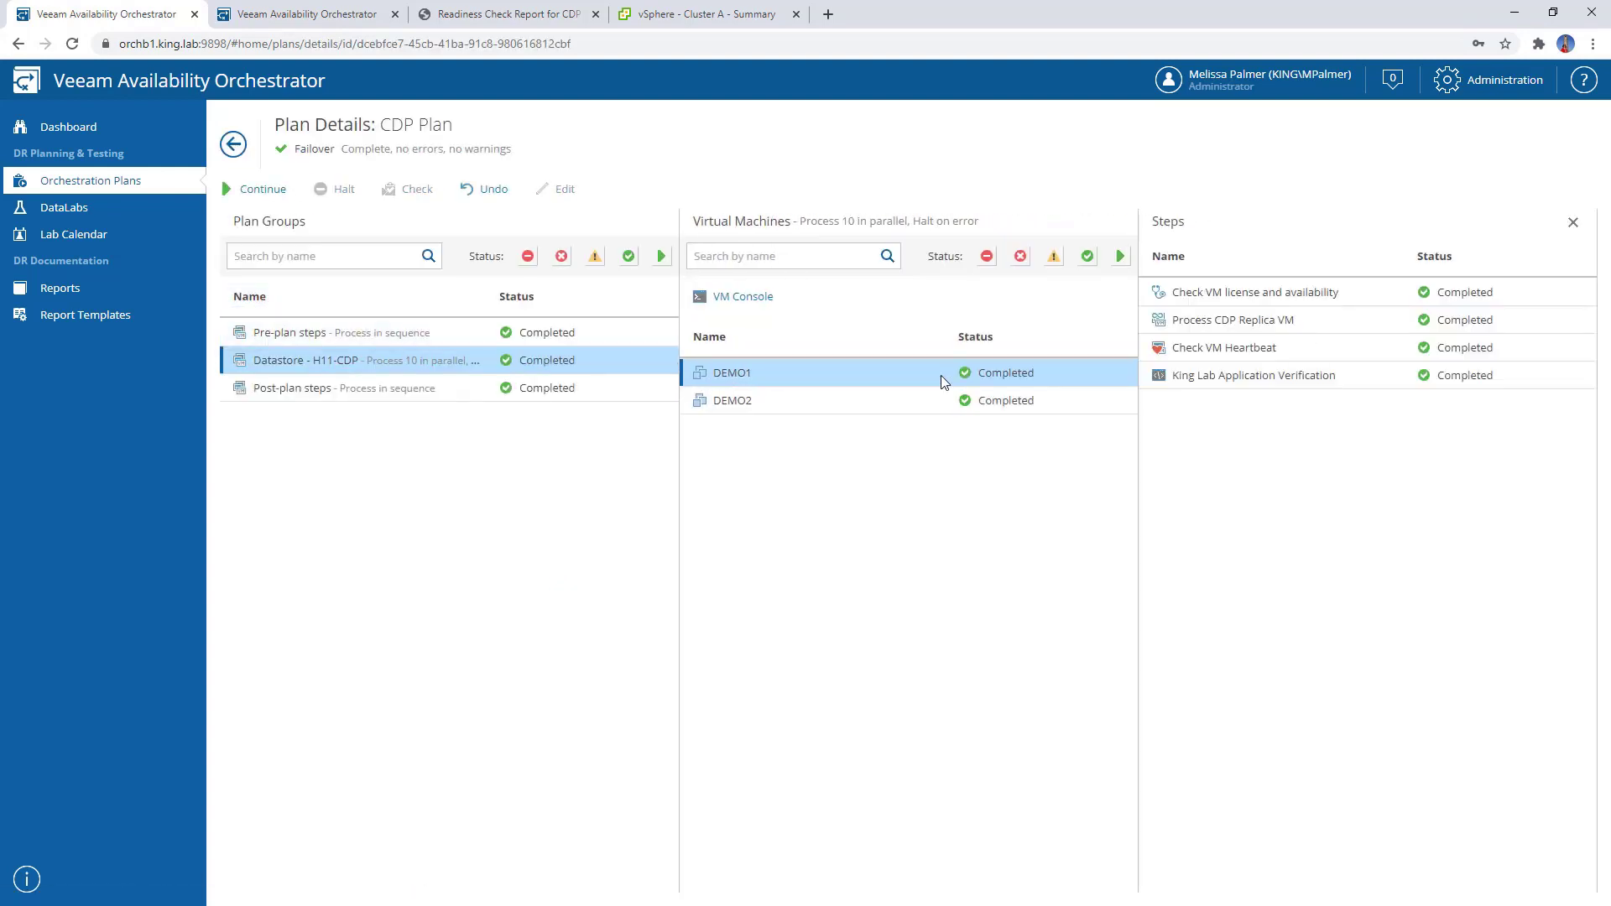
{"action": "left_click", "coordinate": [1267, 377]}
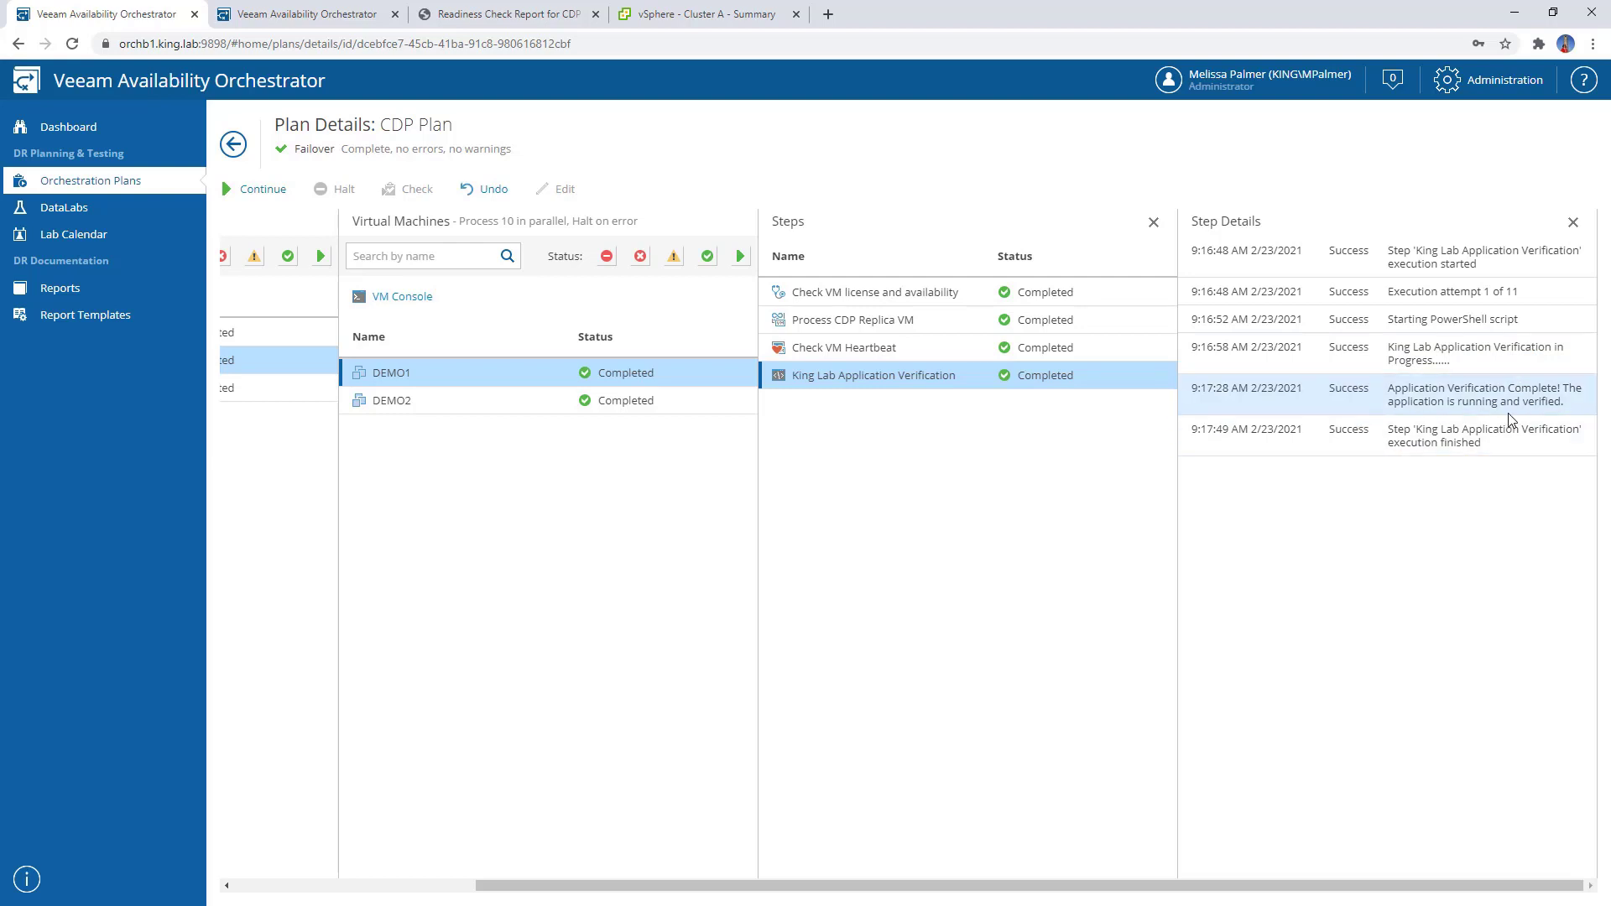
Return to the plan list and download the Execution report for CDP Plan
{"action": "left_click", "coordinate": [226, 153]}
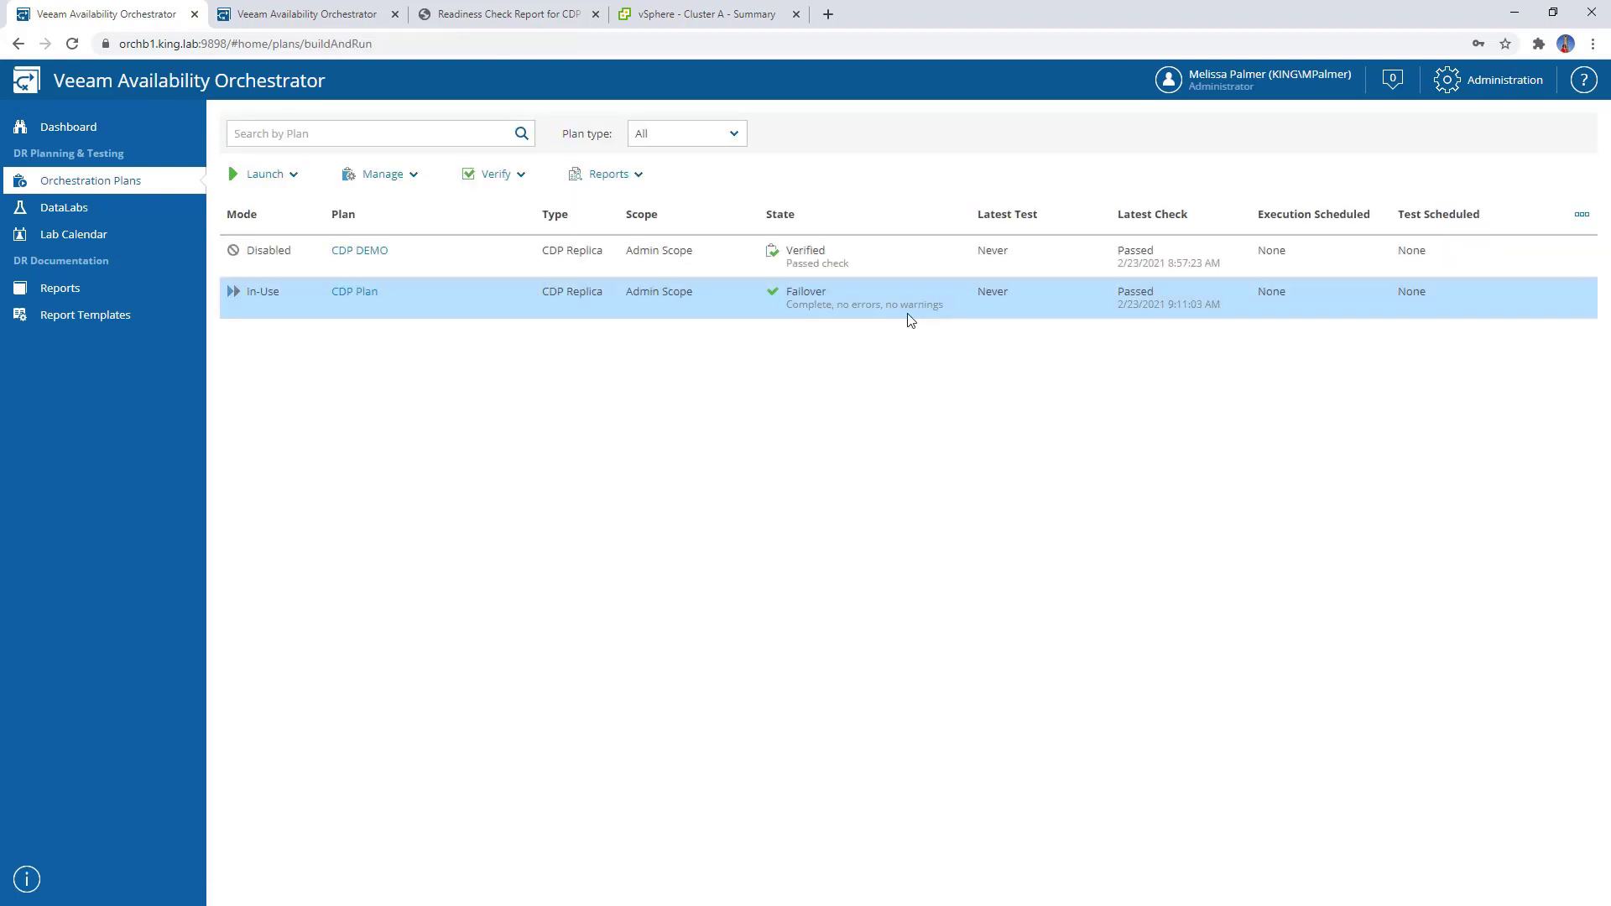
{"action": "left_click", "coordinate": [641, 174]}
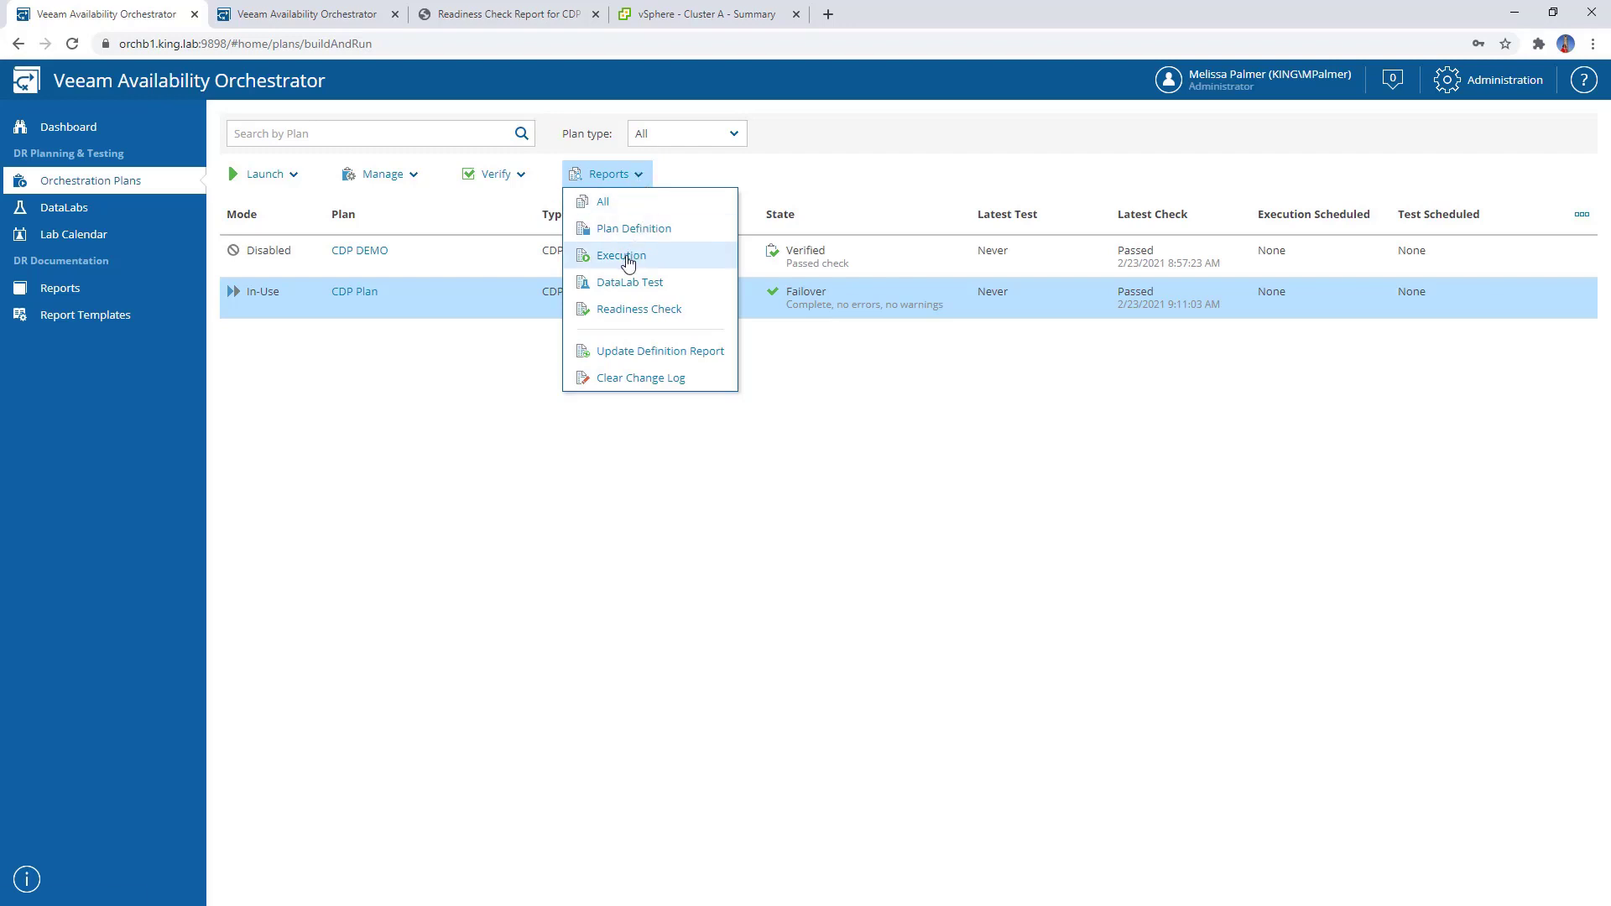
{"action": "left_click", "coordinate": [623, 256]}
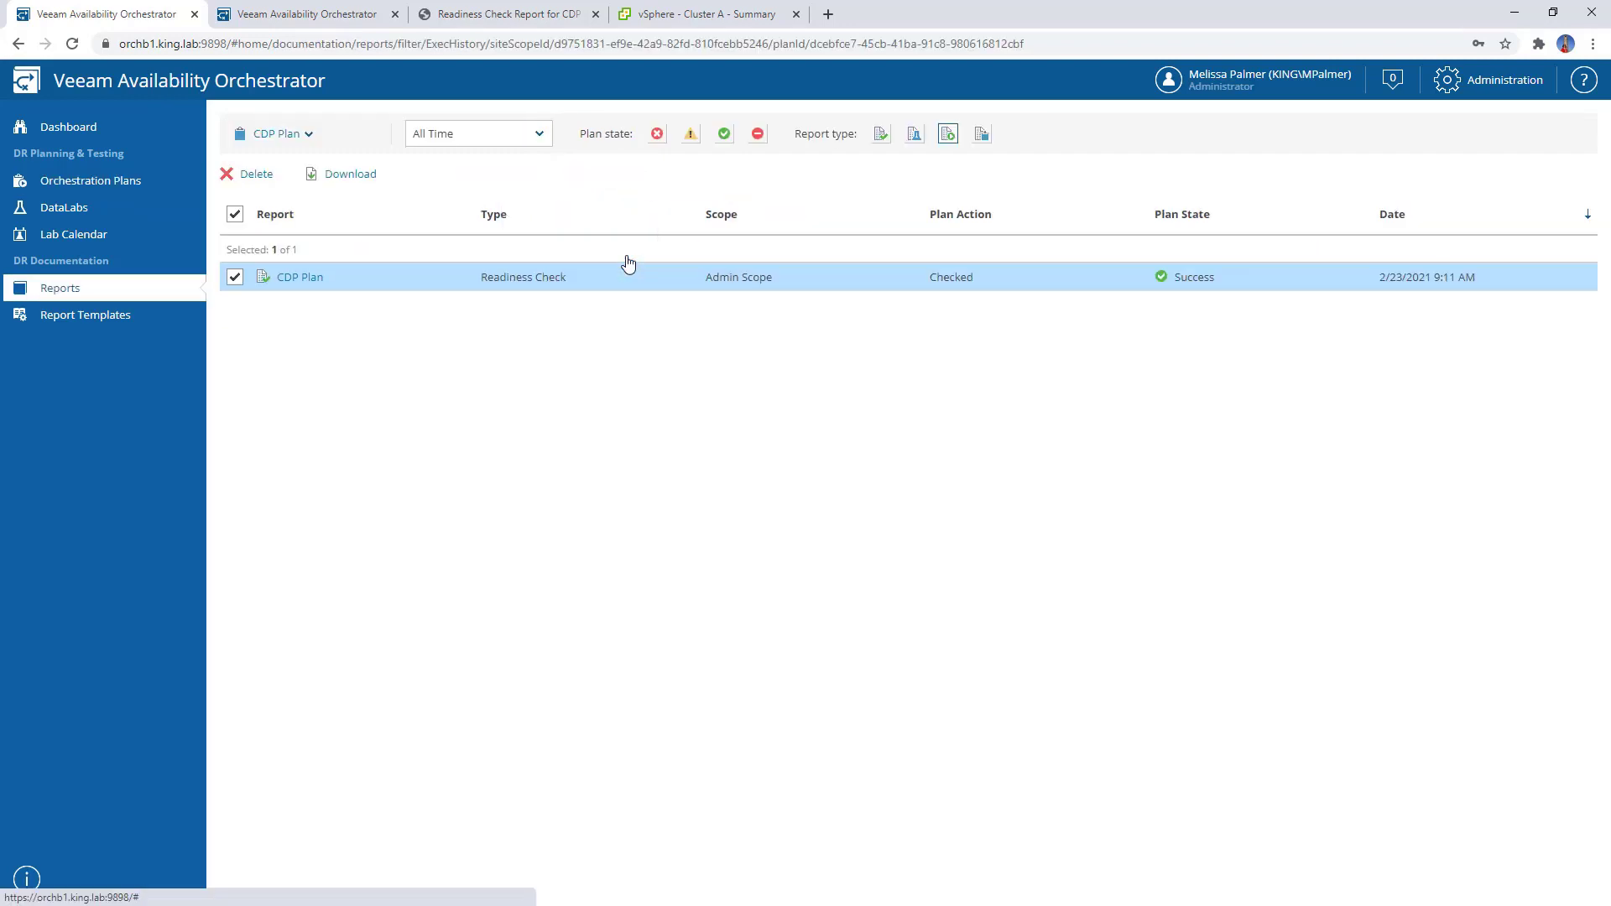
{"action": "left_click", "coordinate": [310, 278]}
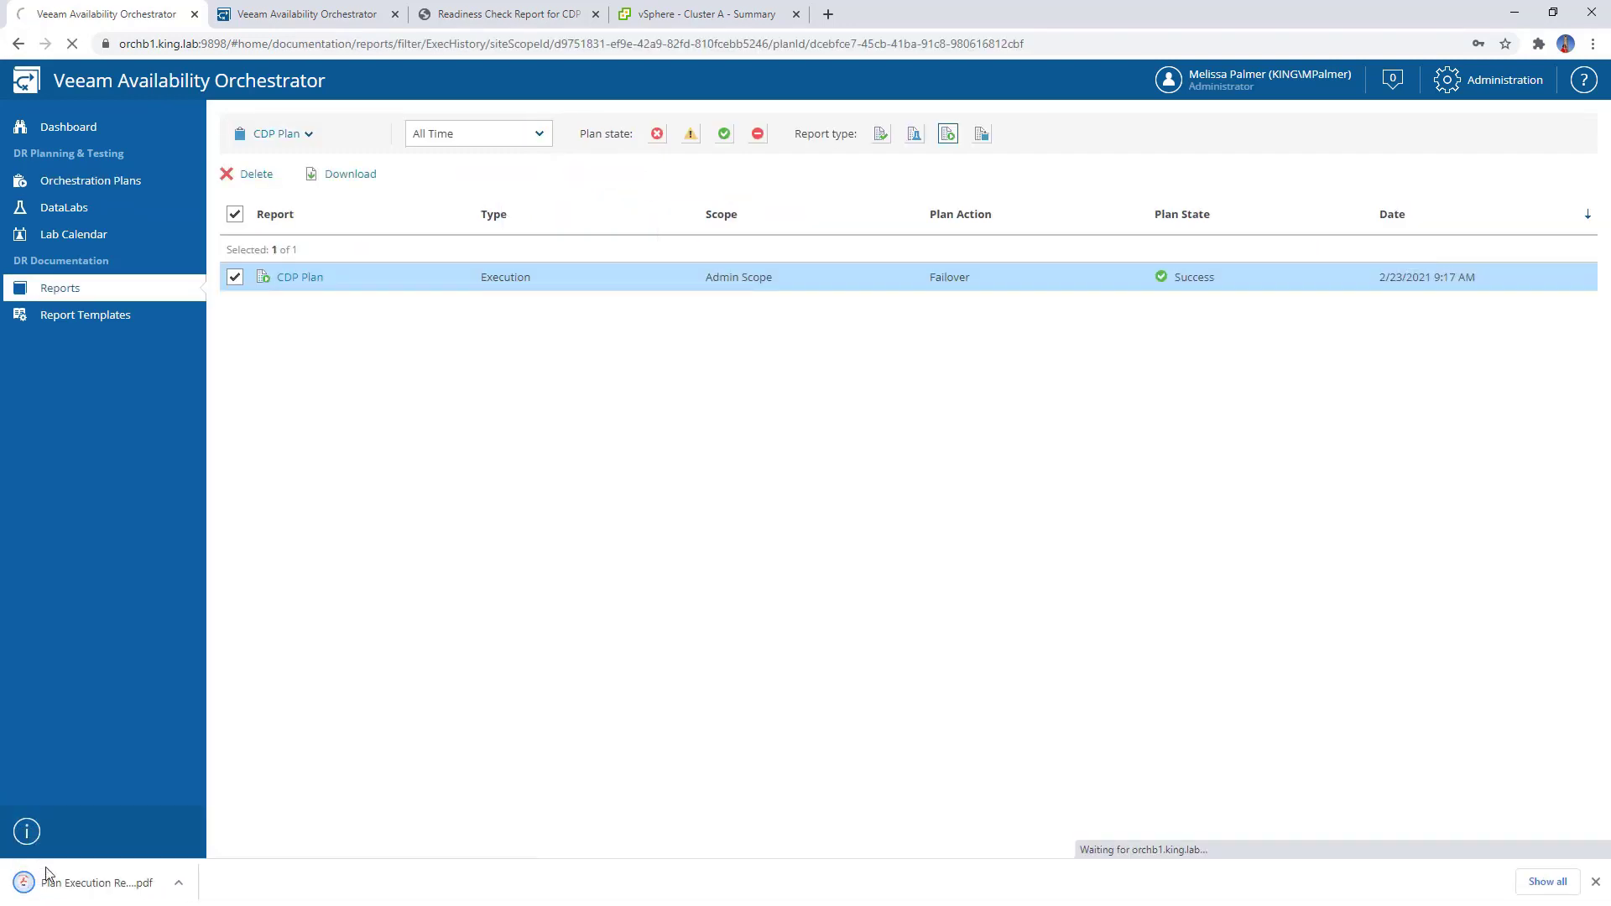
Open the downloaded Plan Execution Report PDF and go from its table of contents to the plan information on page 3
{"action": "left_click", "coordinate": [67, 891]}
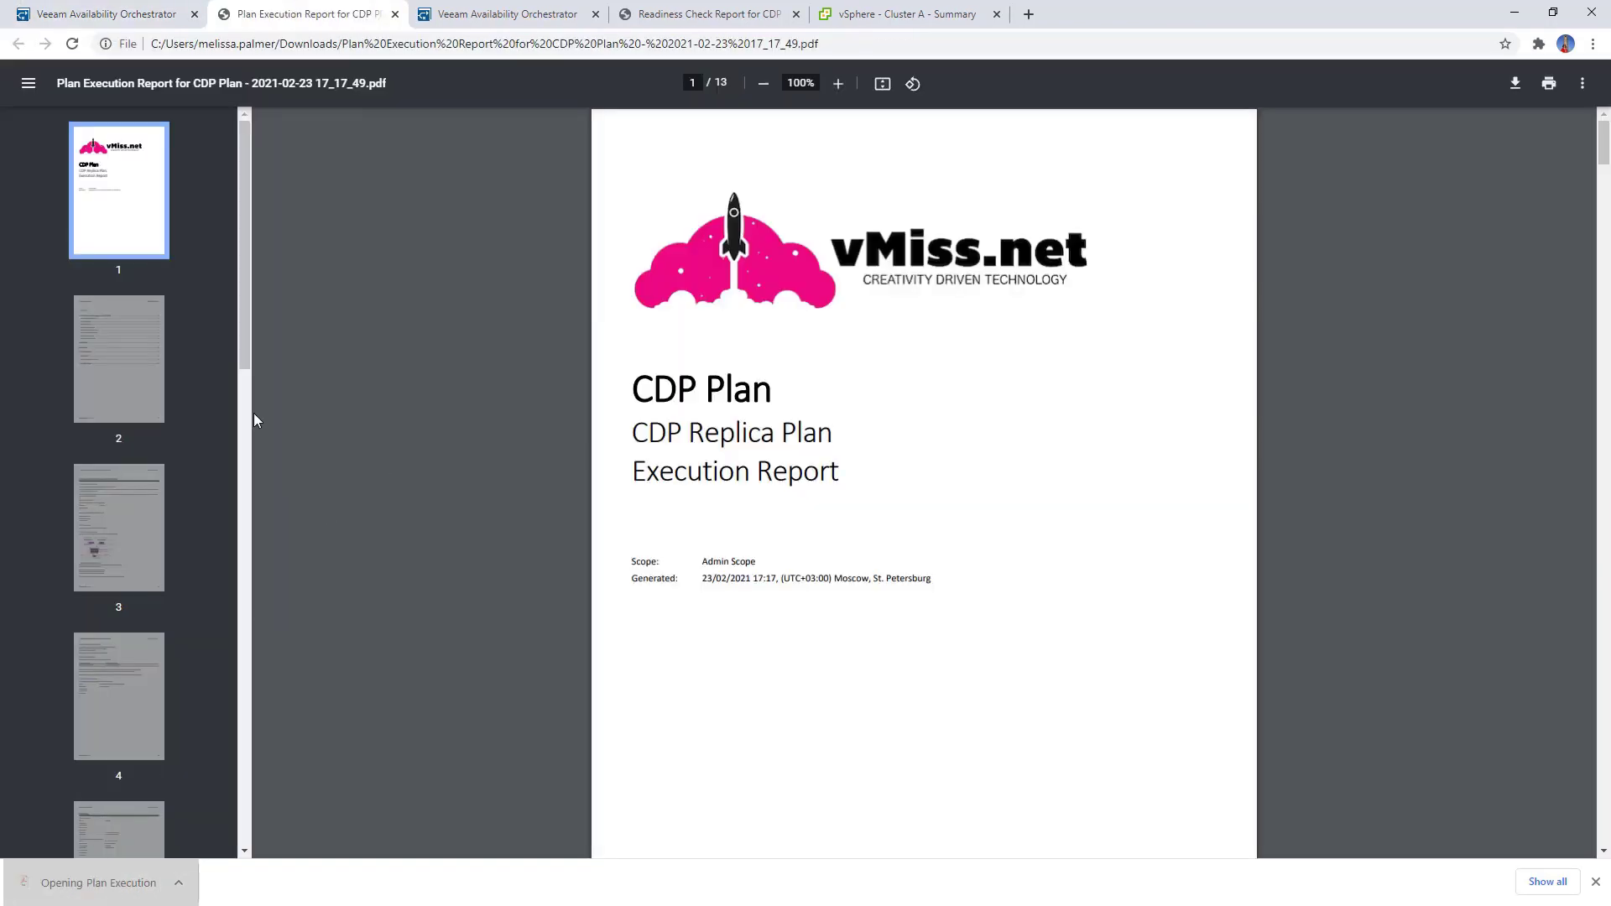
{"action": "left_click", "coordinate": [149, 366]}
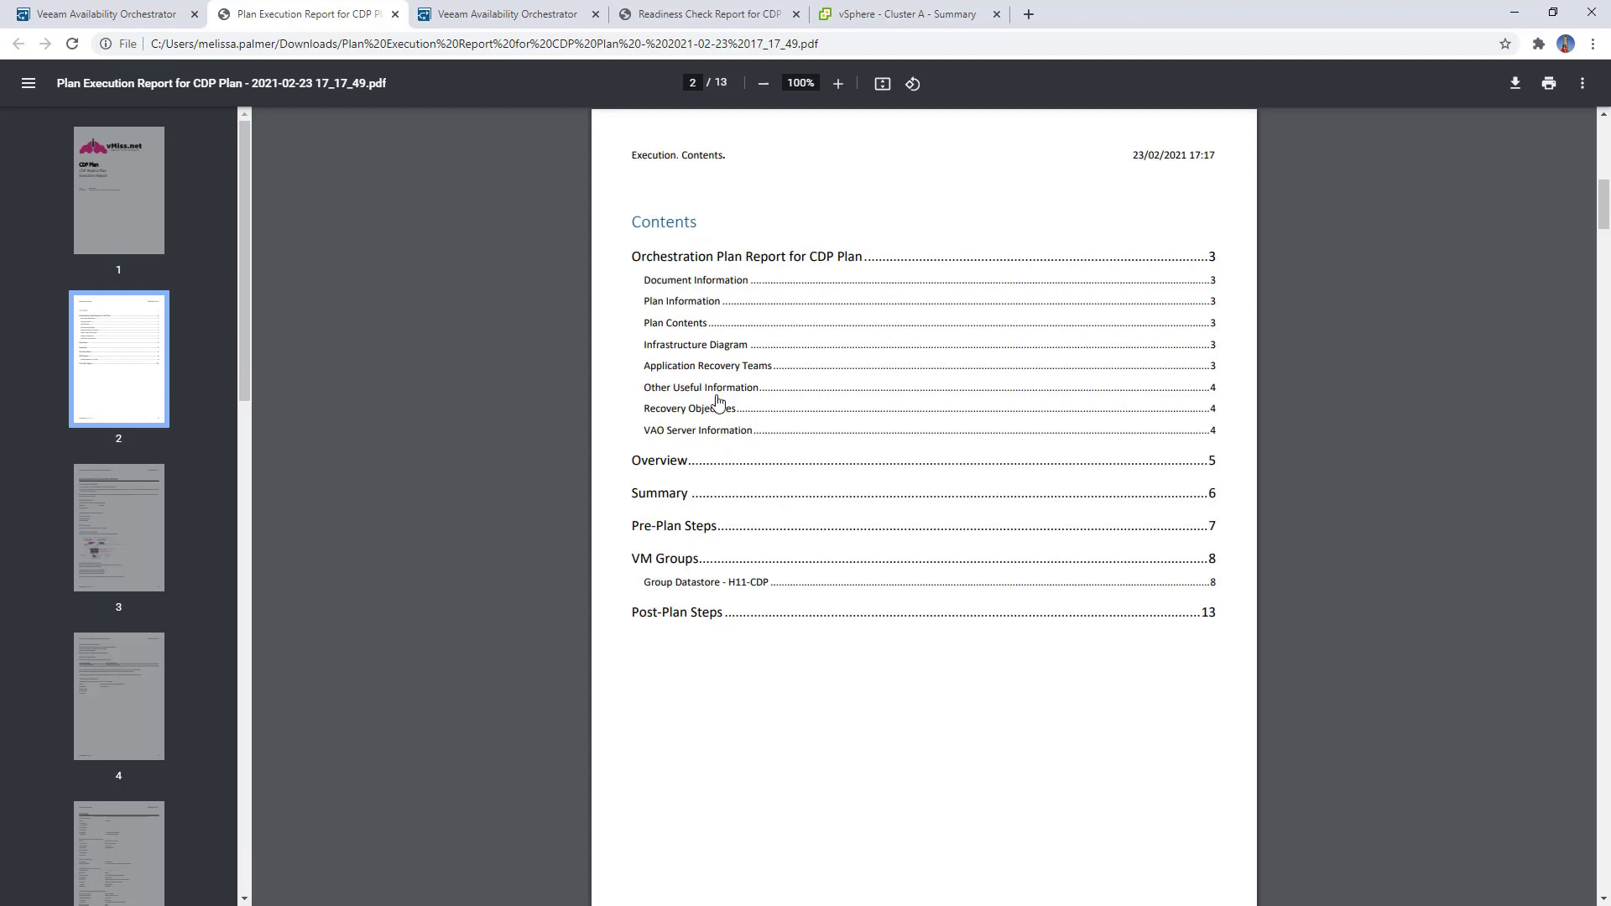
{"action": "left_click", "coordinate": [714, 347]}
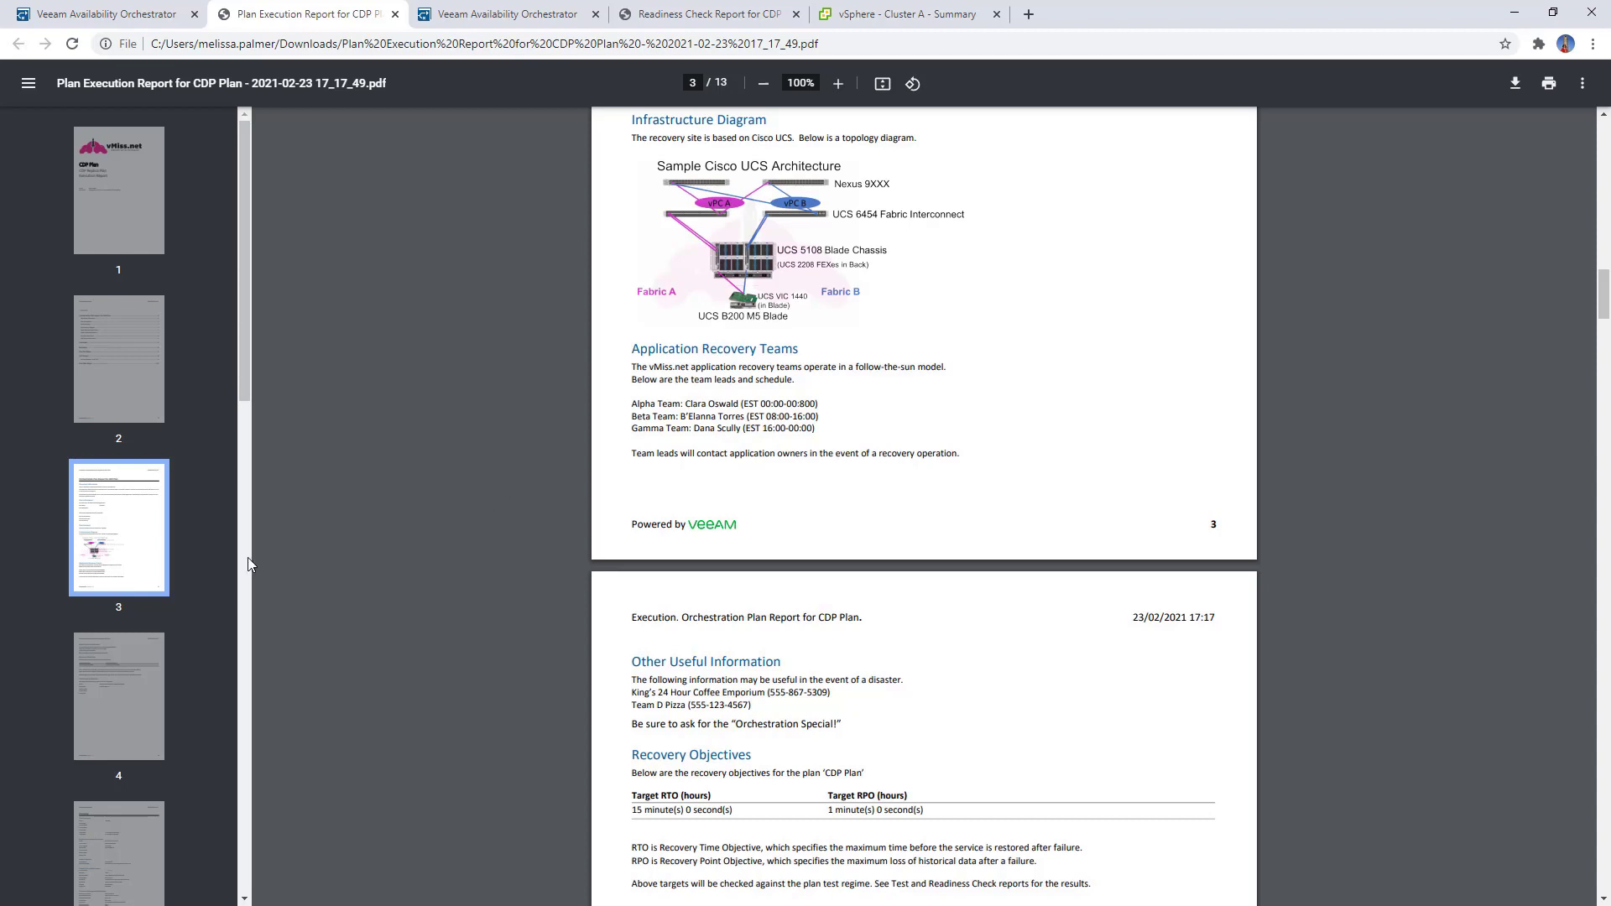
Review the execution report's Overview on page 5 and its Summary of execution details, licensing, RPO, SLA and RTO on page 6
{"action": "scroll", "coordinate": [159, 675], "scroll_direction": "down", "scroll_amount": 4}
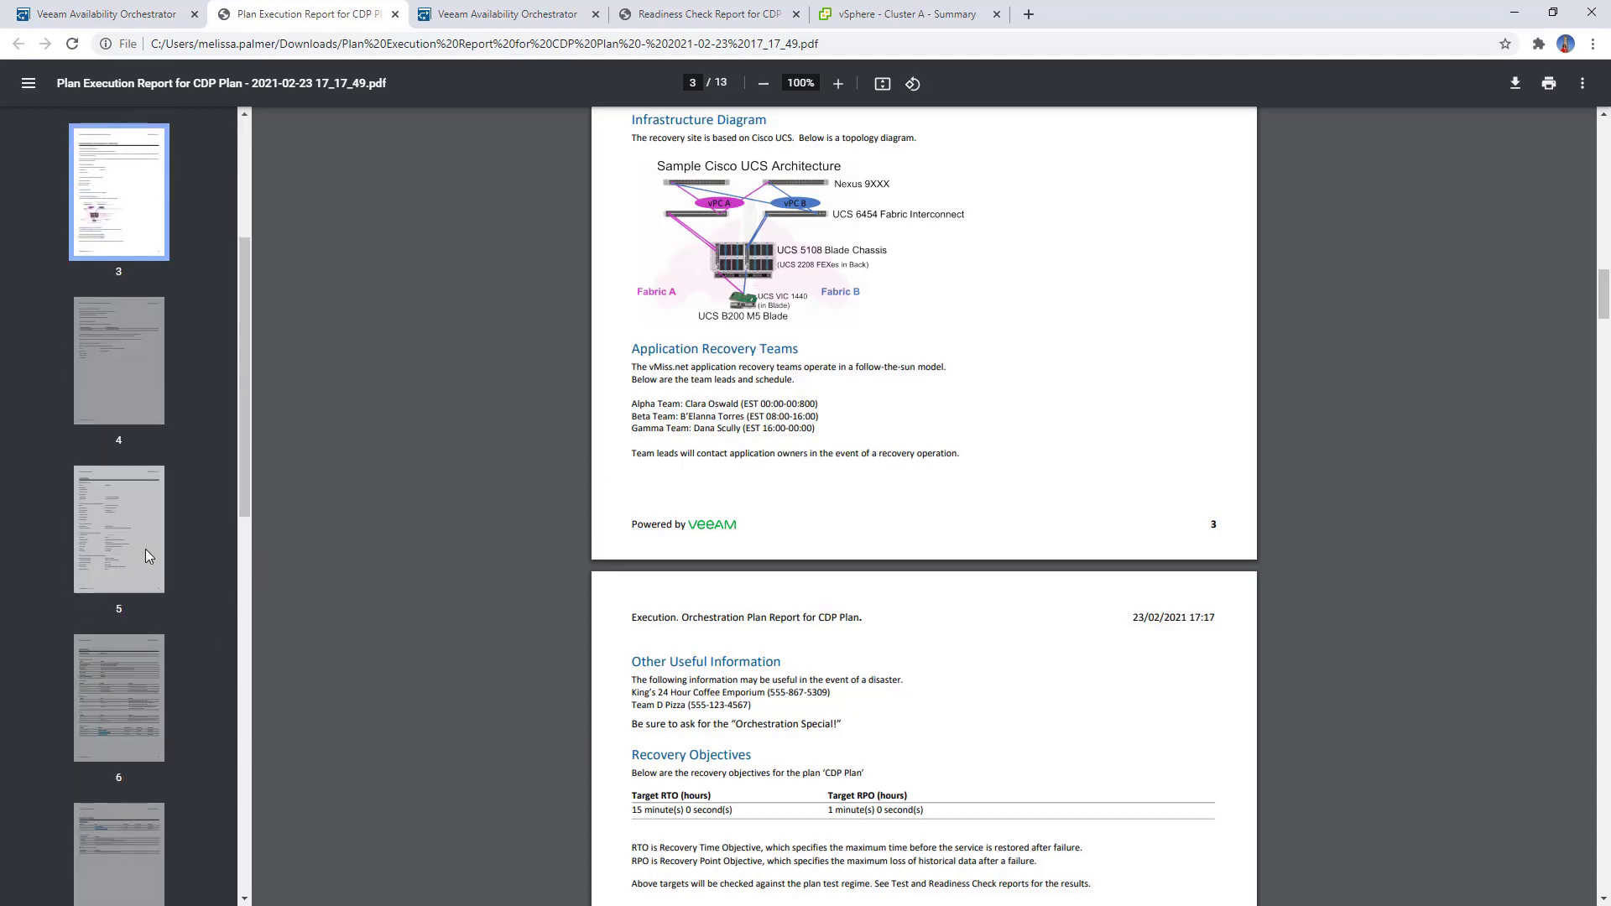
{"action": "left_click", "coordinate": [144, 549]}
{"action": "scroll", "coordinate": [759, 509], "scroll_direction": "down", "scroll_amount": 2}
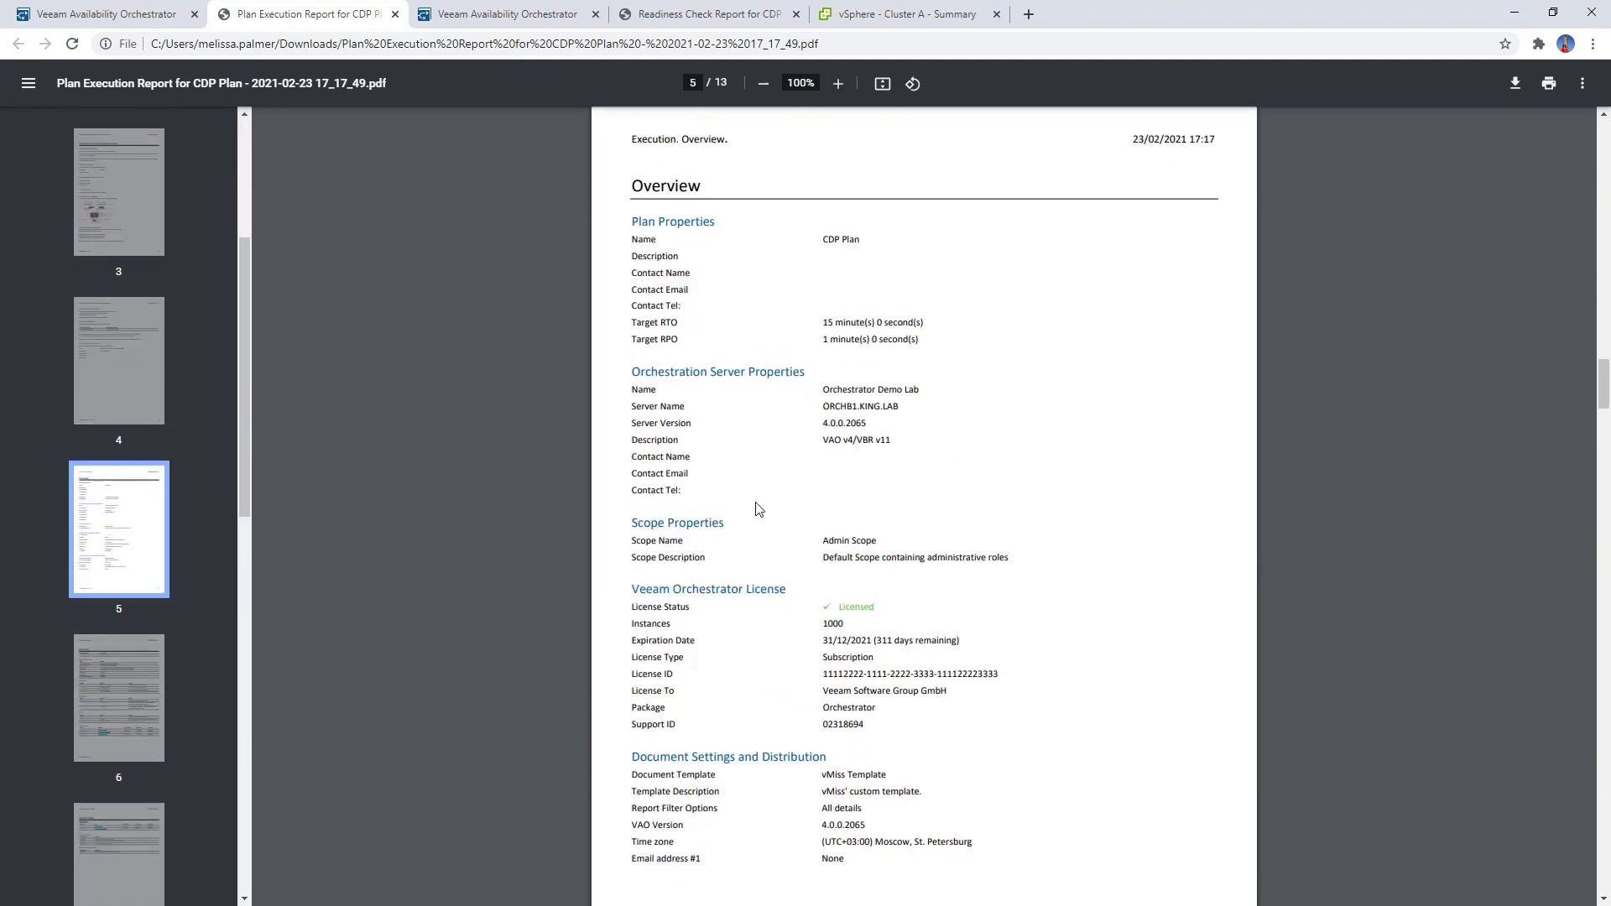
{"action": "scroll", "coordinate": [759, 509], "scroll_direction": "down", "scroll_amount": 8}
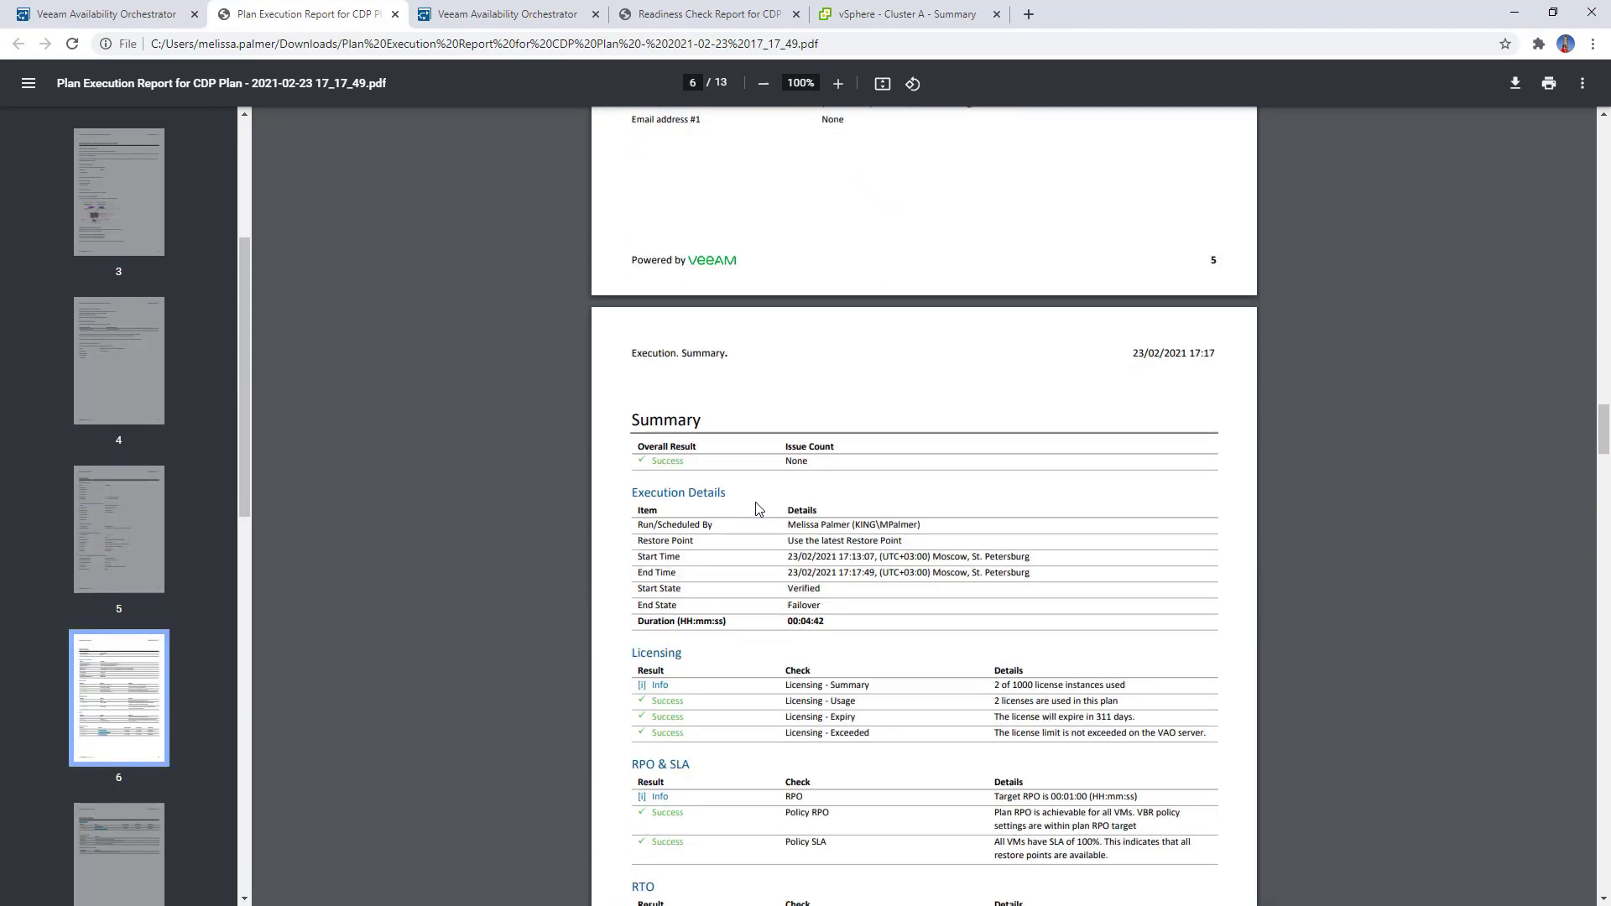
{"action": "scroll", "coordinate": [759, 510], "scroll_direction": "down", "scroll_amount": 2}
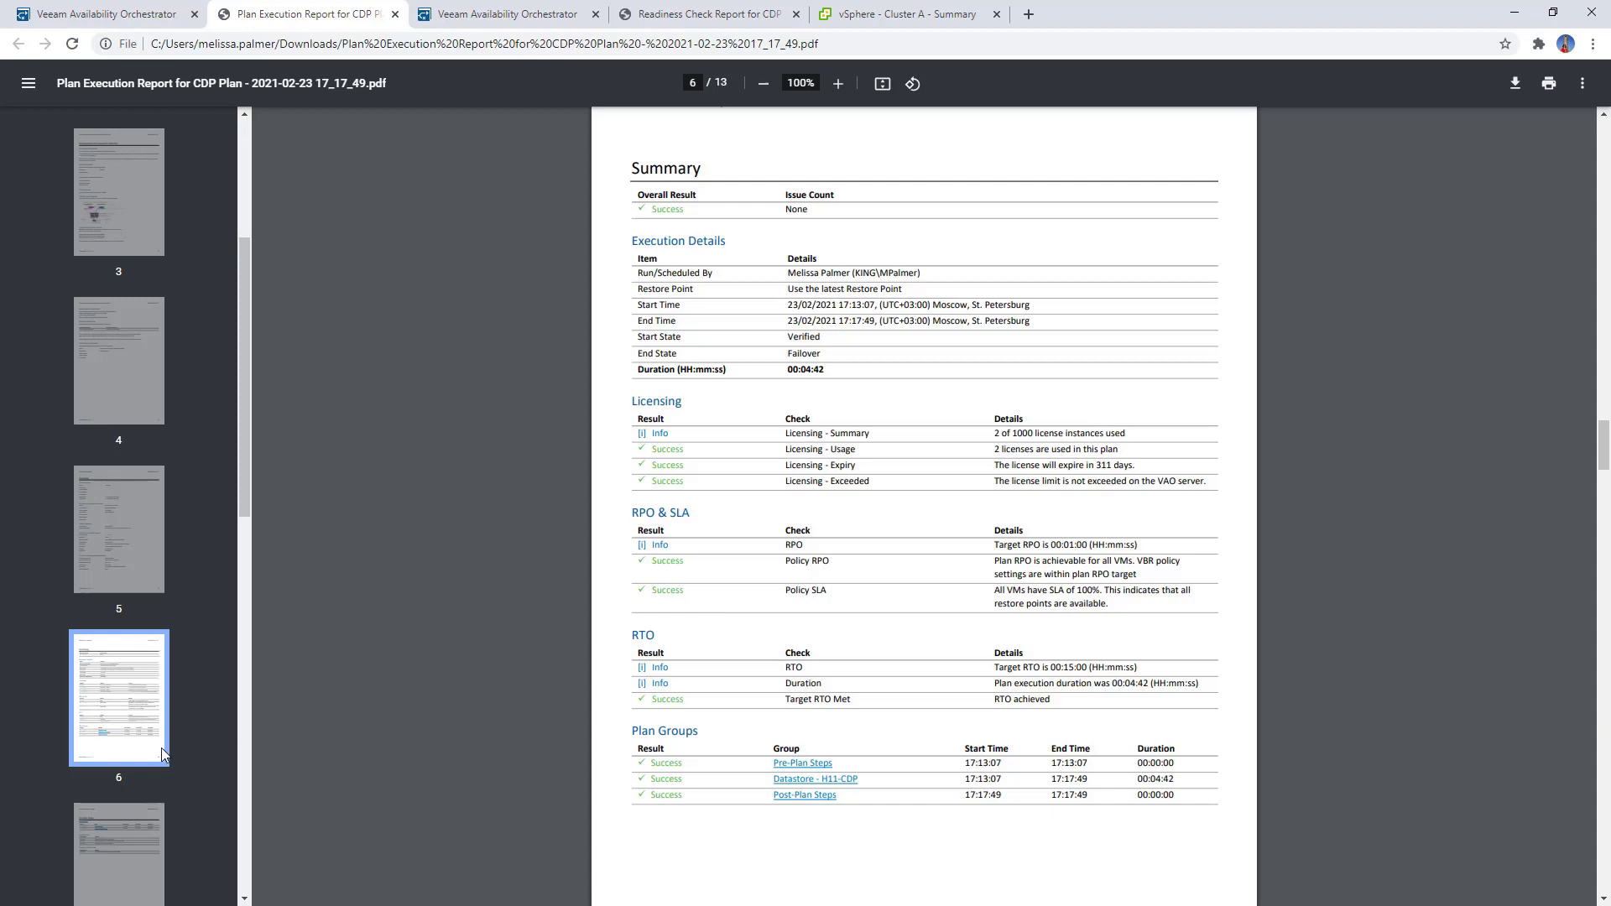
Examine the report's Pre-Plan Steps on page 7 and the DEMO1 step results and logs on pages 9 and 10
{"action": "scroll", "coordinate": [161, 748], "scroll_direction": "down", "scroll_amount": 2}
{"action": "left_click", "coordinate": [120, 684]}
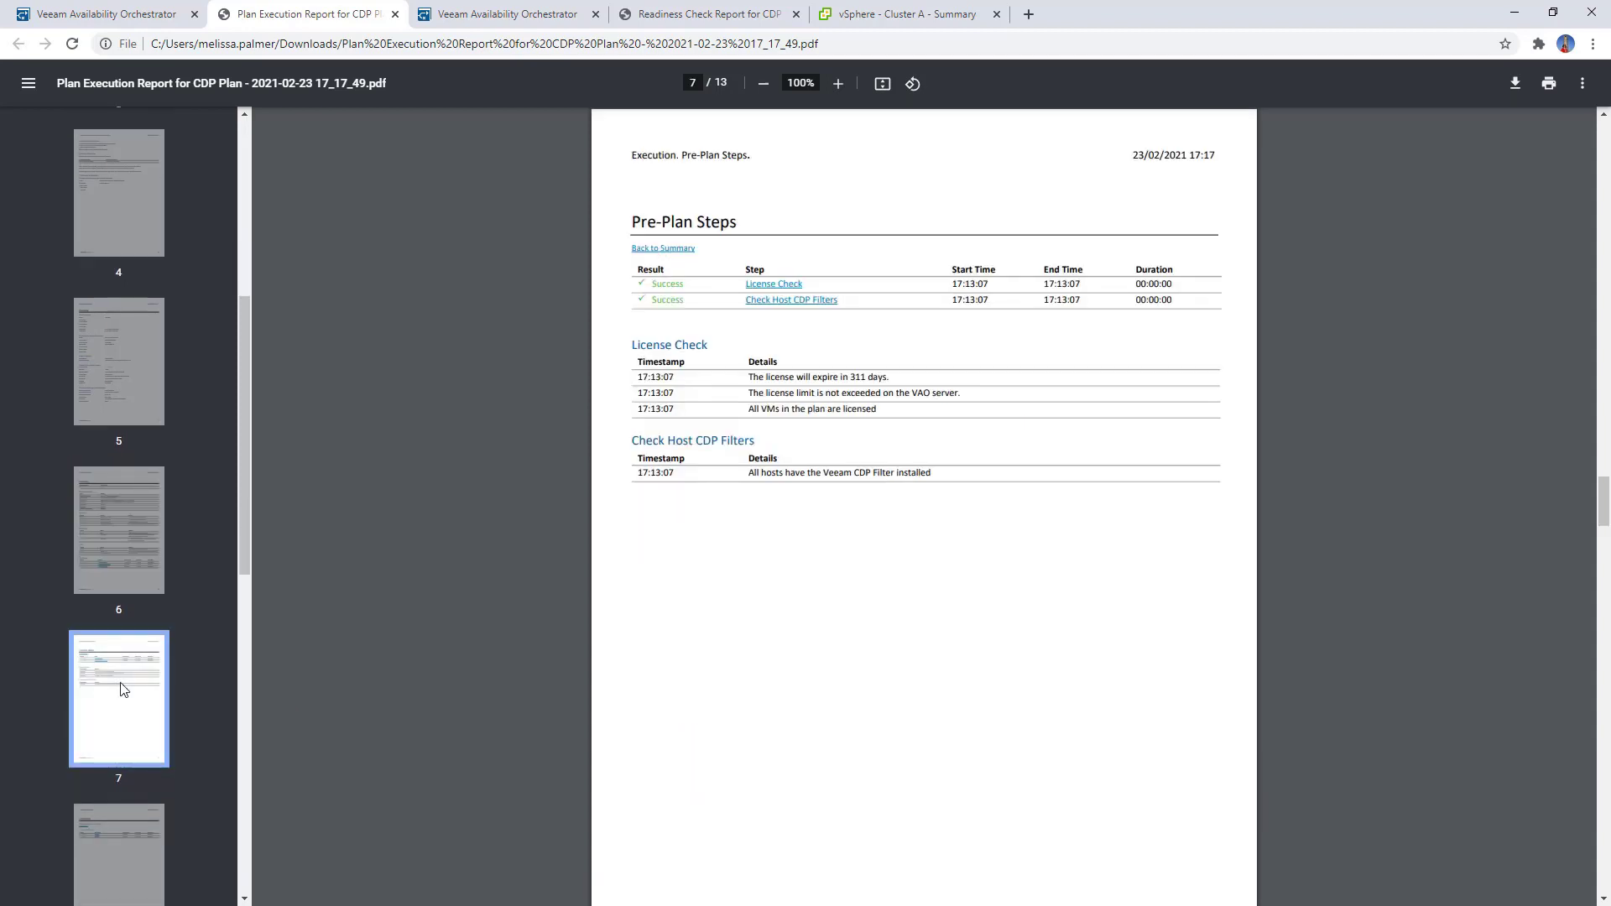
{"action": "scroll", "coordinate": [120, 684], "scroll_direction": "down", "scroll_amount": 6}
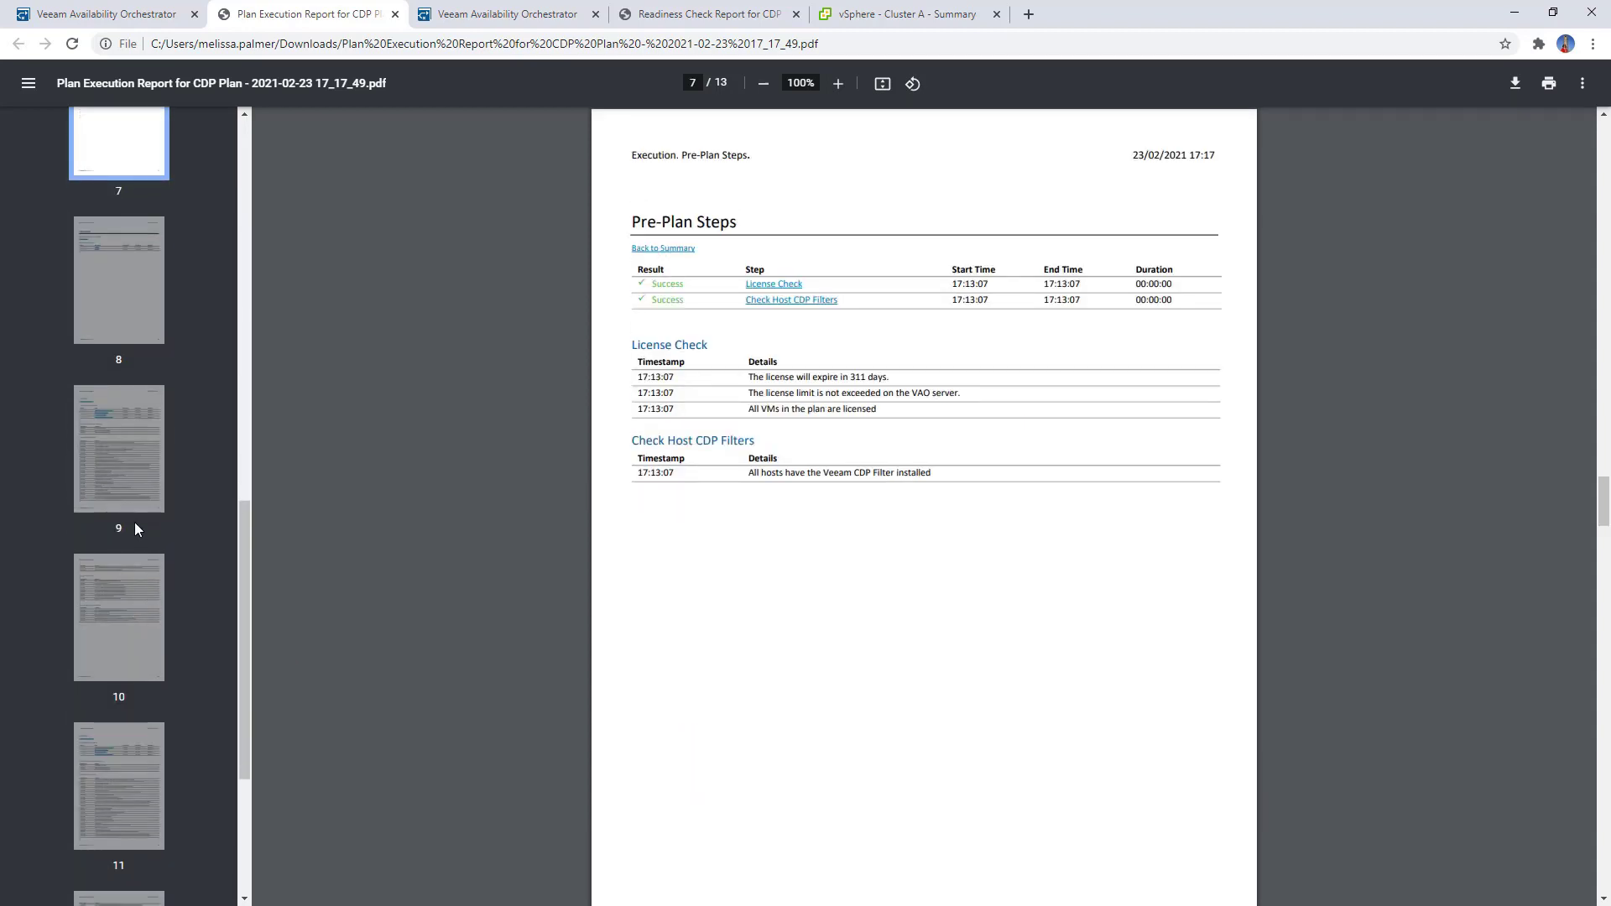
{"action": "left_click", "coordinate": [103, 466]}
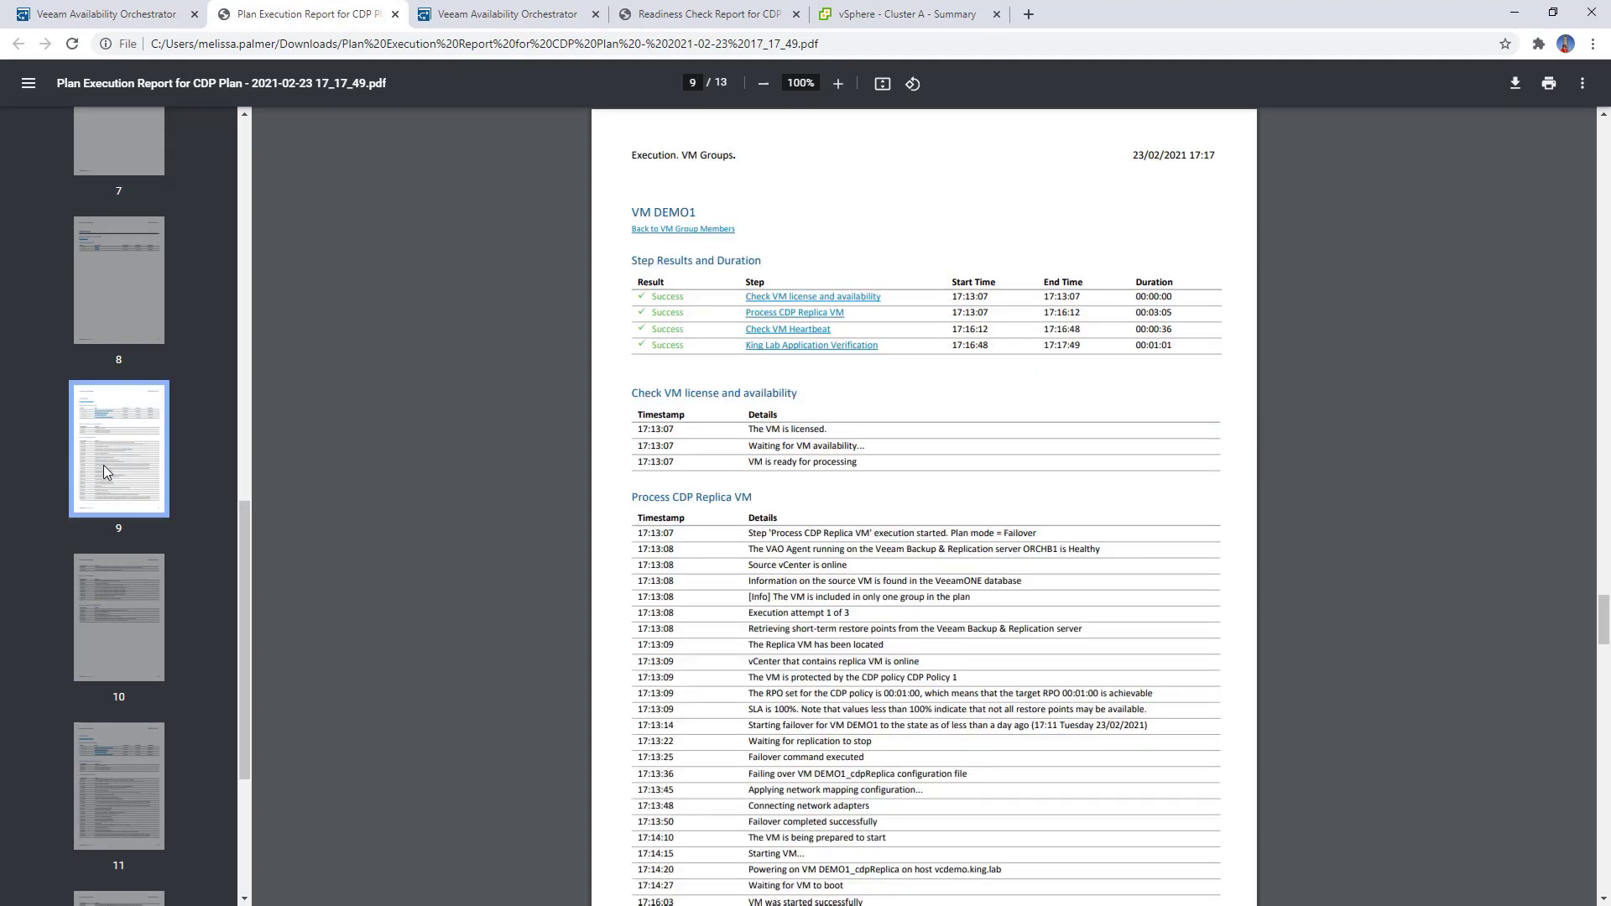
{"action": "scroll", "coordinate": [1013, 588], "scroll_direction": "down", "scroll_amount": 7}
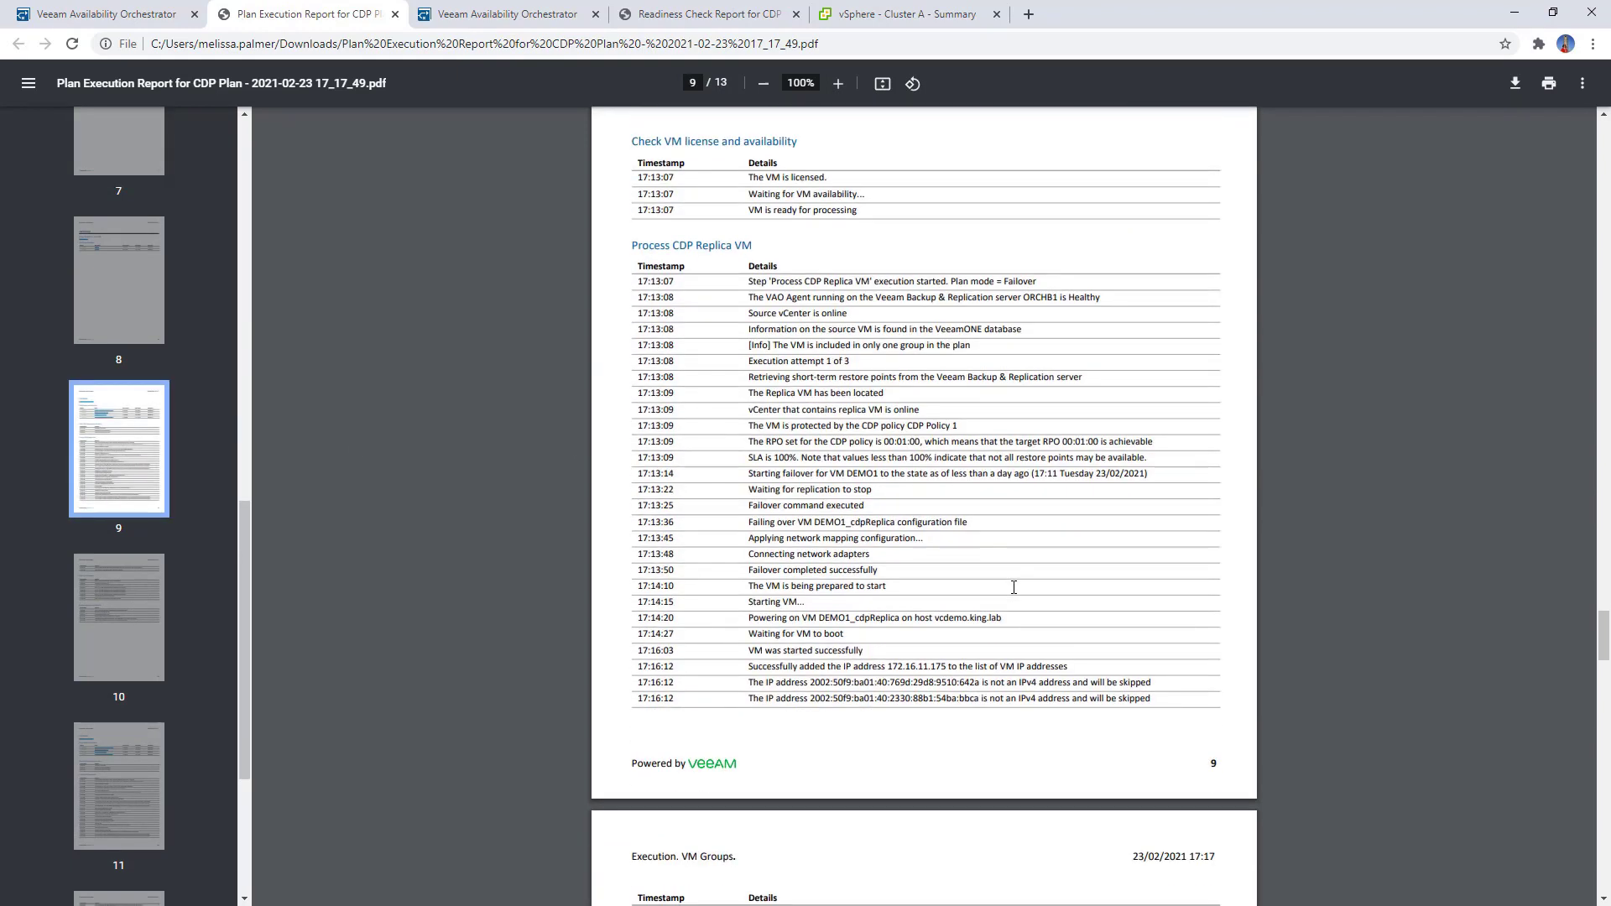
{"action": "scroll", "coordinate": [1014, 588], "scroll_direction": "down", "scroll_amount": 5}
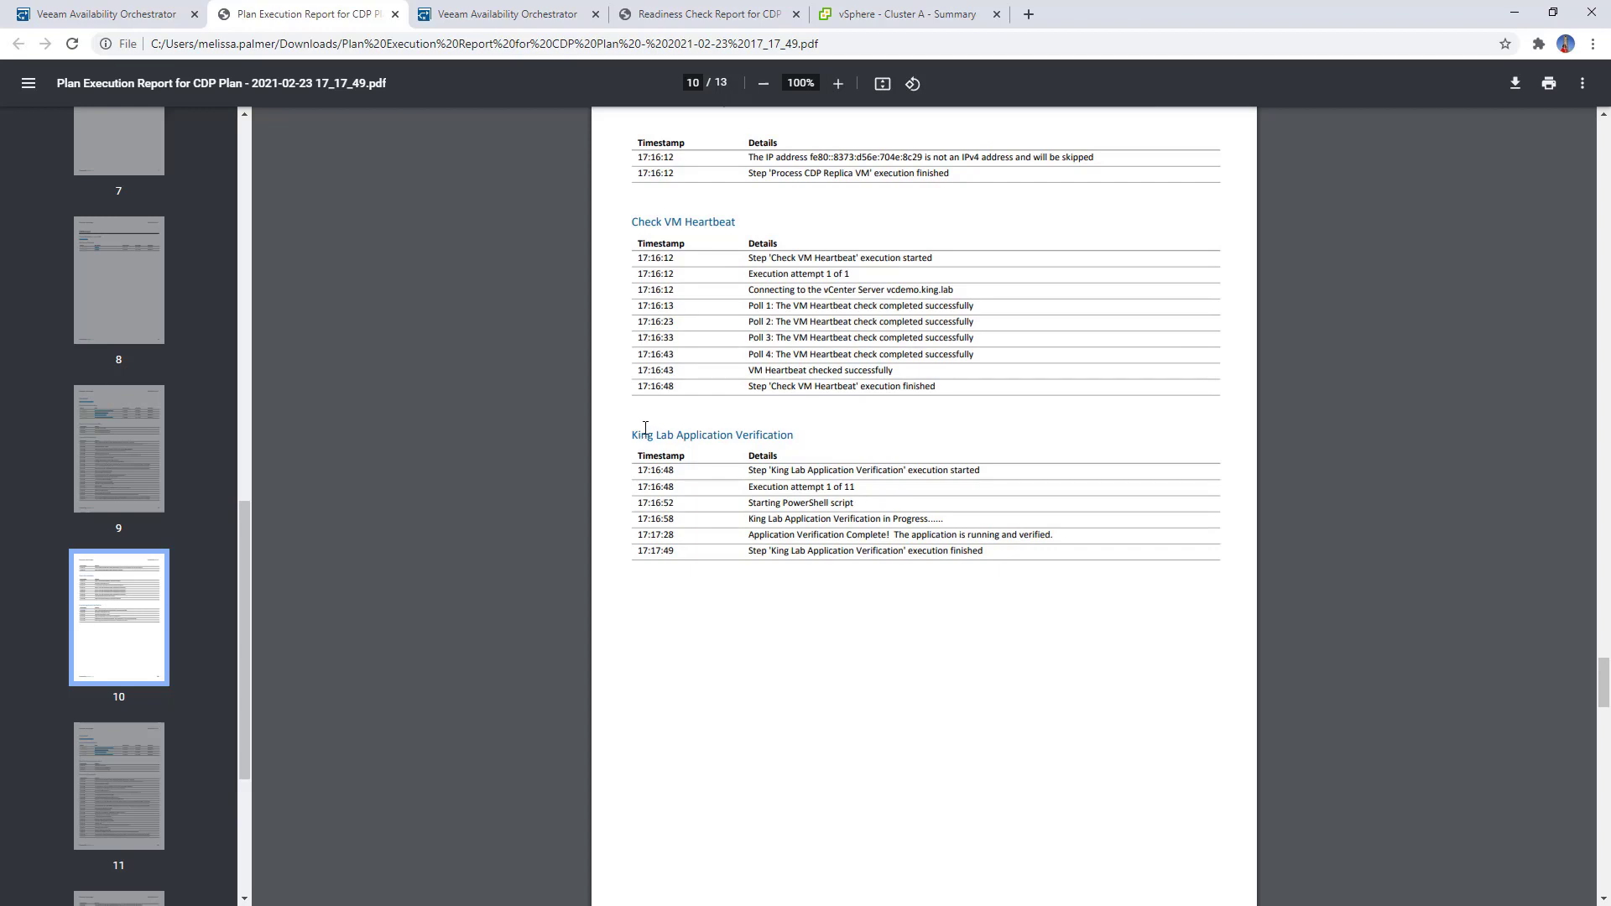
Return to Veeam Availability Orchestrator and open the Dashboard to check the Plan Execution chart
{"action": "left_click", "coordinate": [170, 17]}
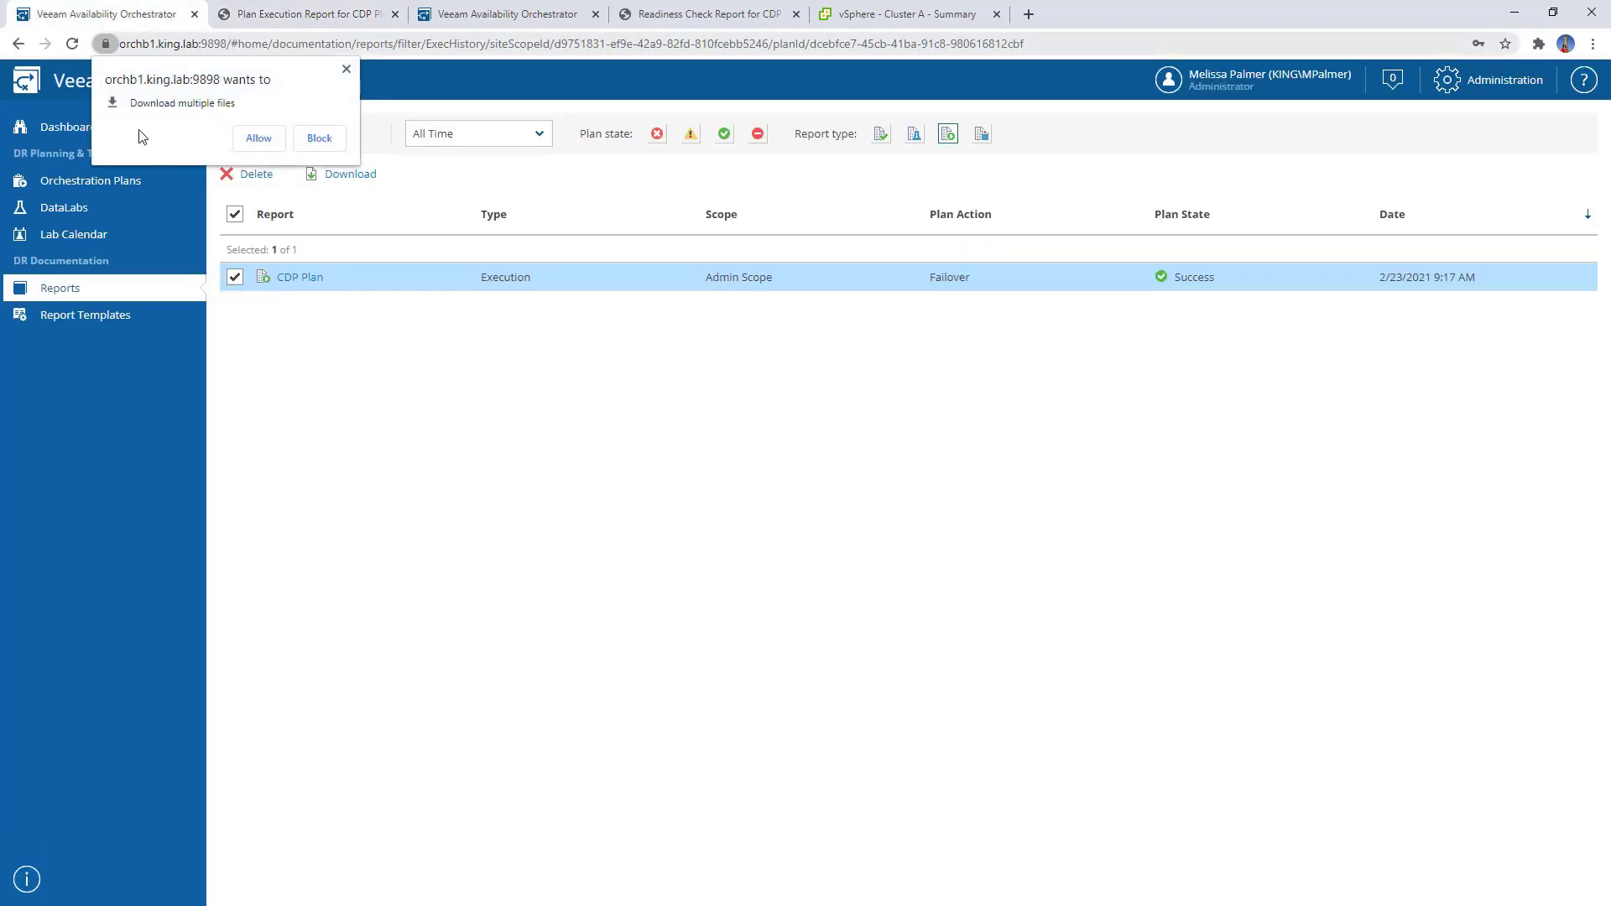
{"action": "left_click", "coordinate": [67, 130]}
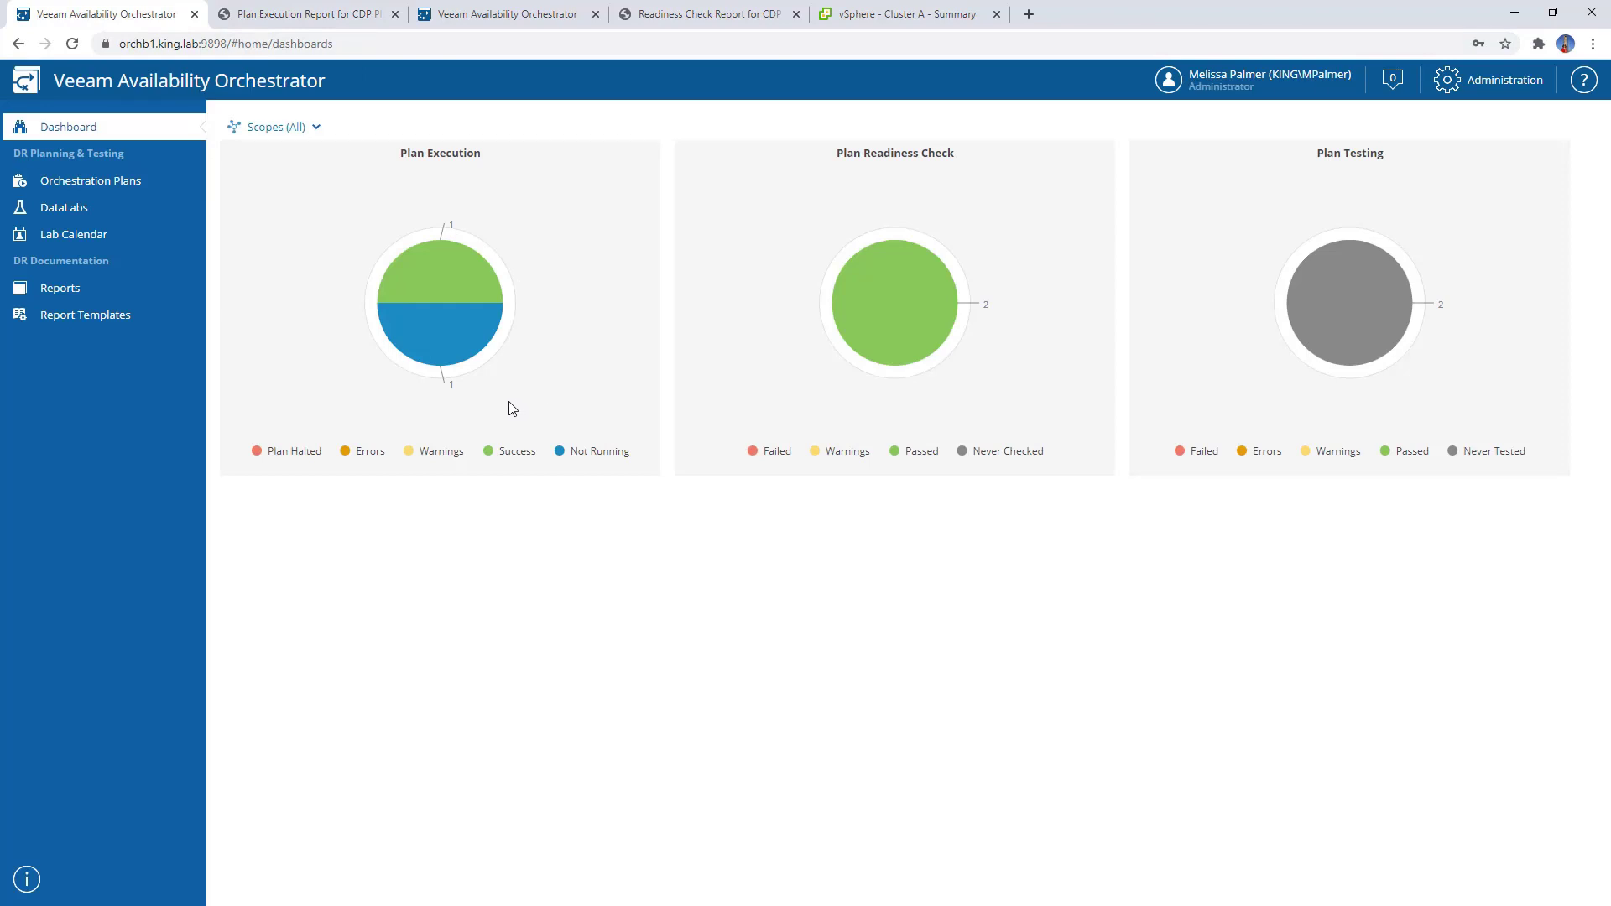
{"action": "mouse_move", "coordinate": [450, 286]}
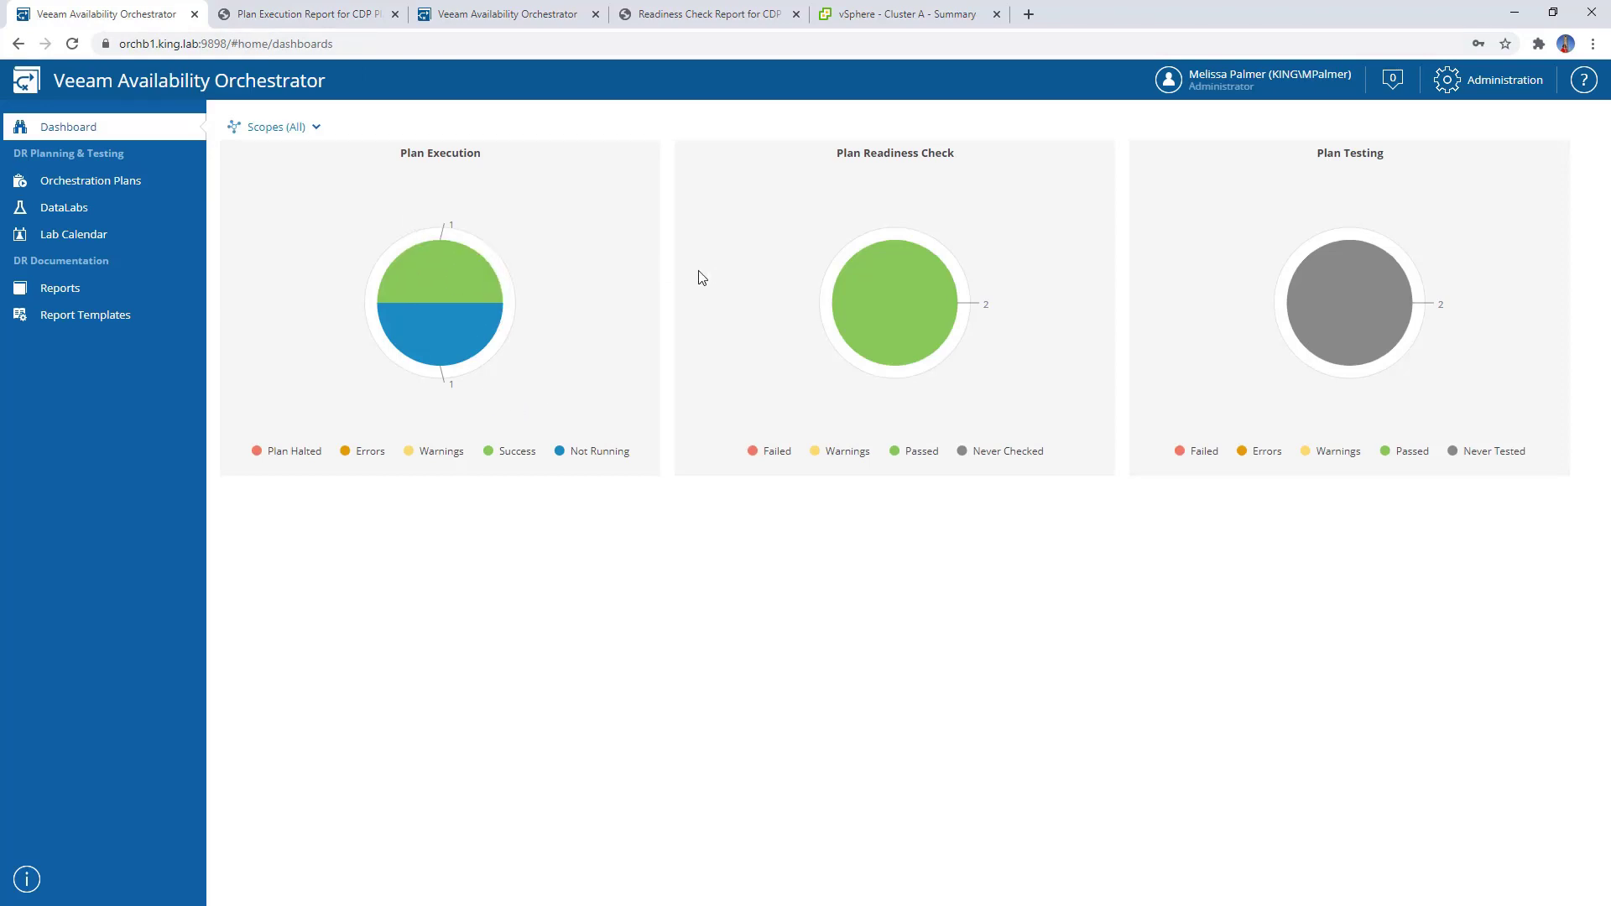